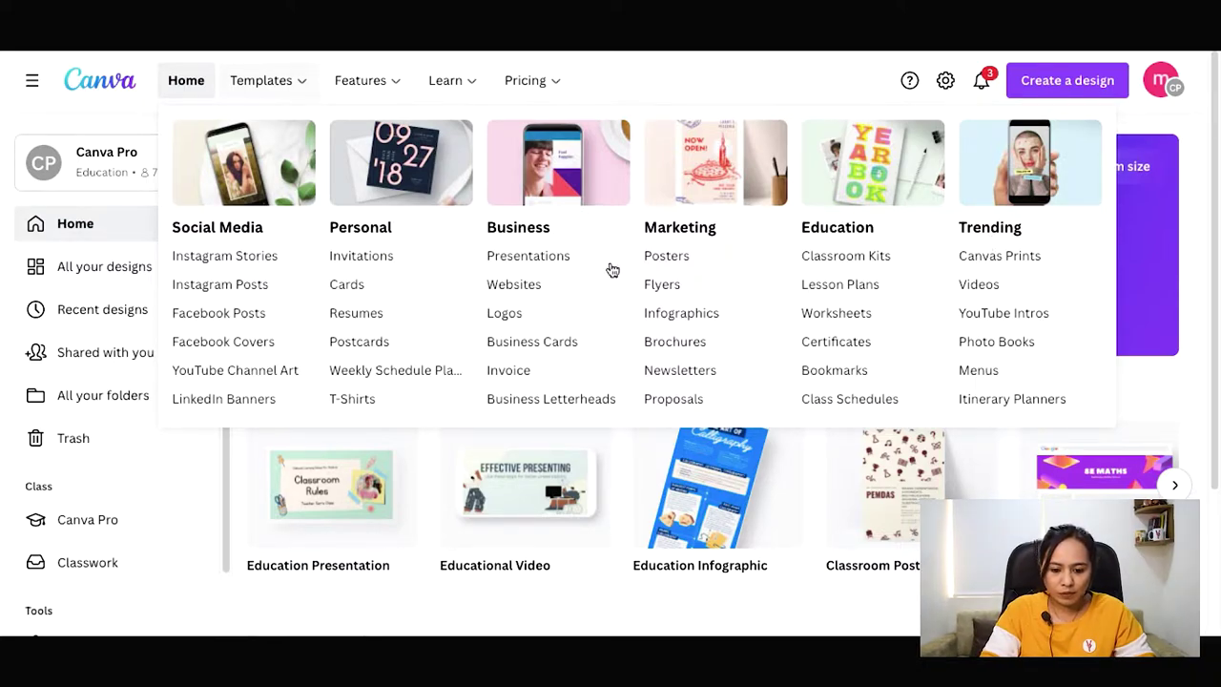
- Open the Resumes template page and scroll down through the template grid
click(341, 320)
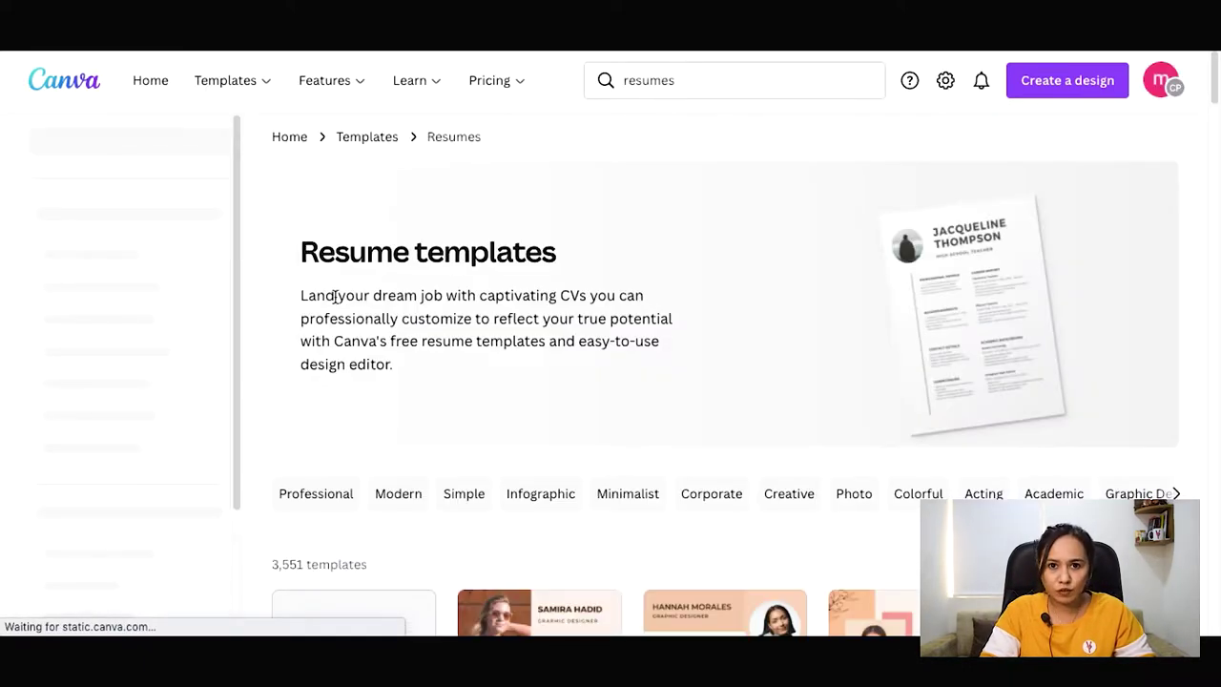
scroll(372, 382, down, 2)
scroll(372, 381, down, 4)
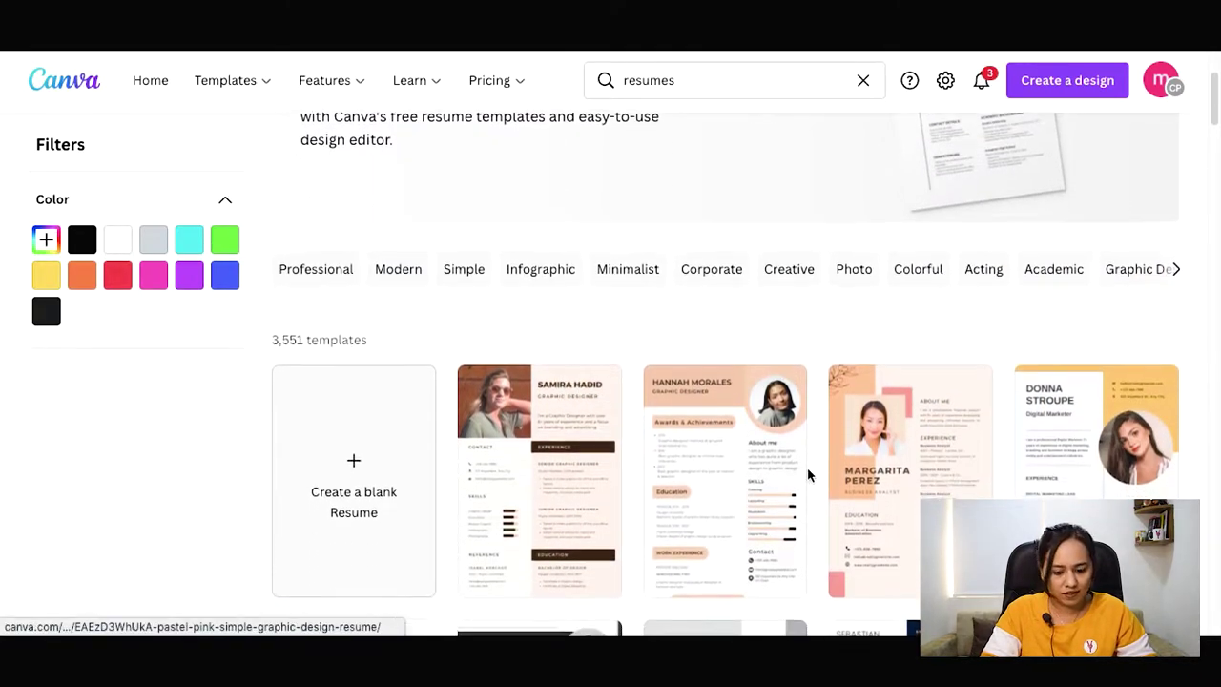
scroll(806, 474, down, 2)
scroll(807, 474, down, 2)
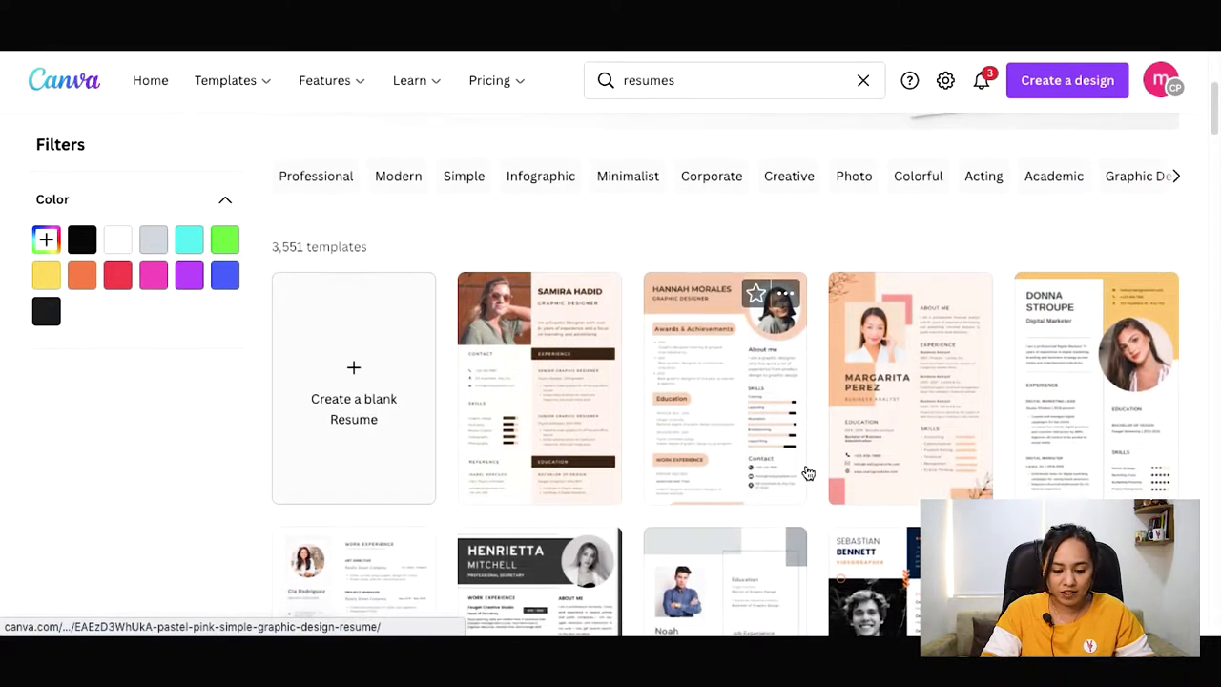
scroll(804, 470, down, 8)
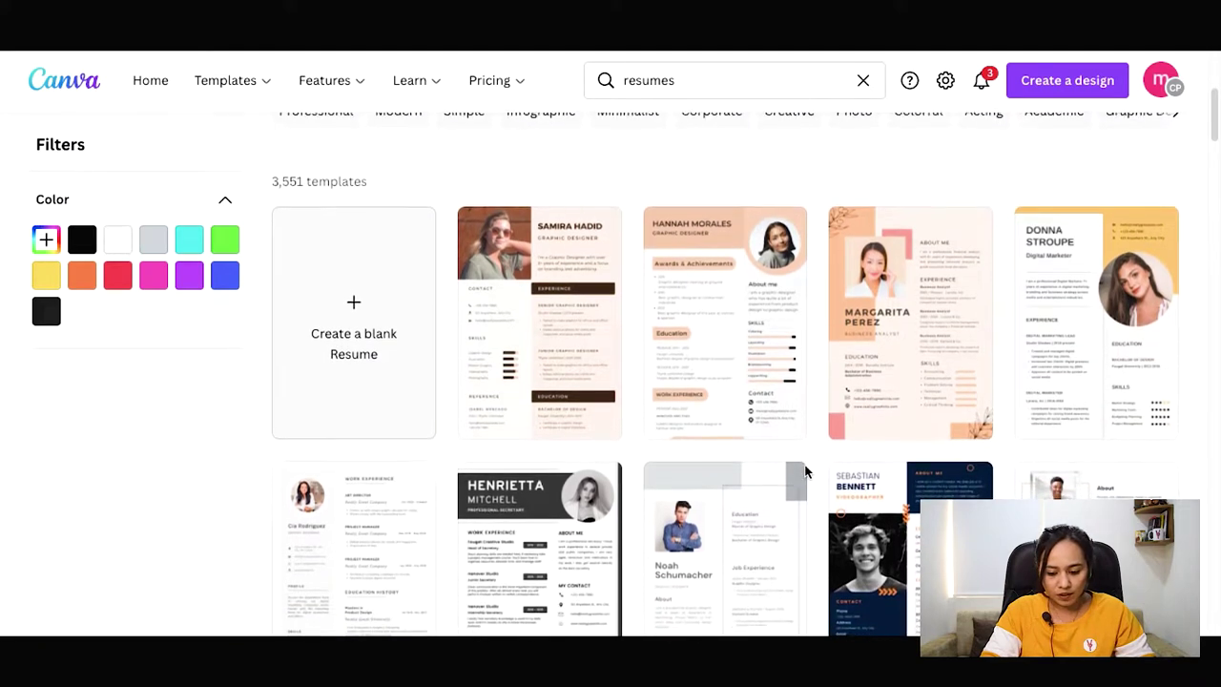
scroll(806, 474, down, 8)
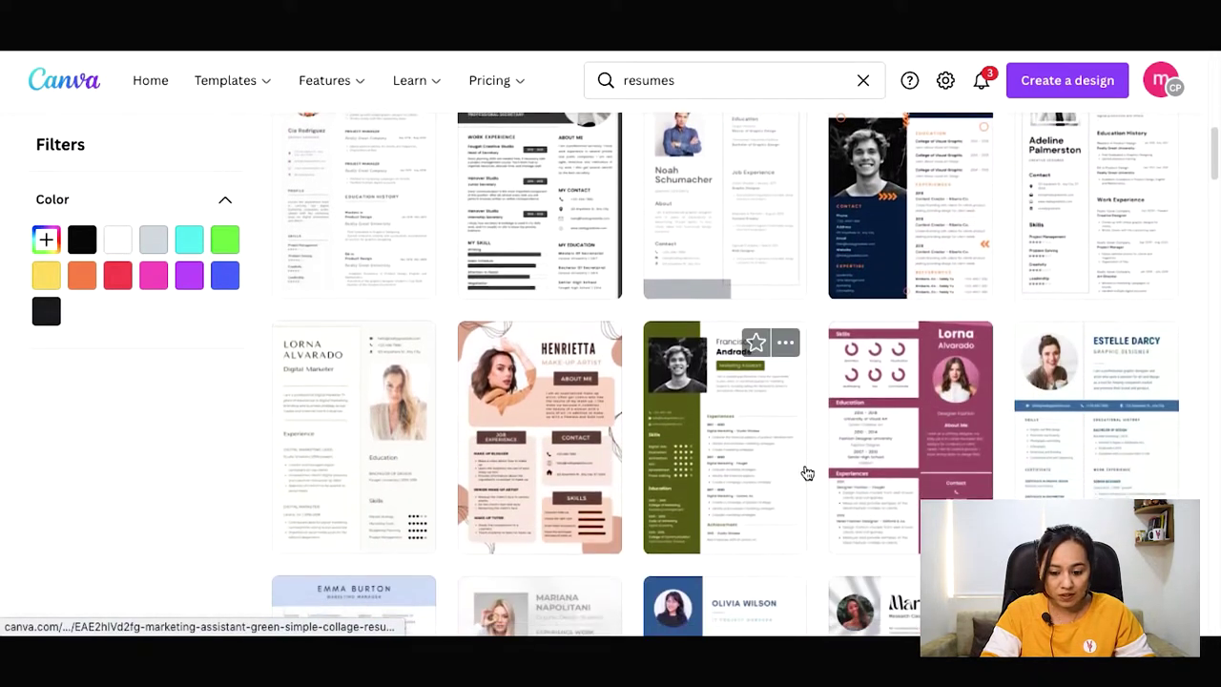
scroll(806, 472, down, 6)
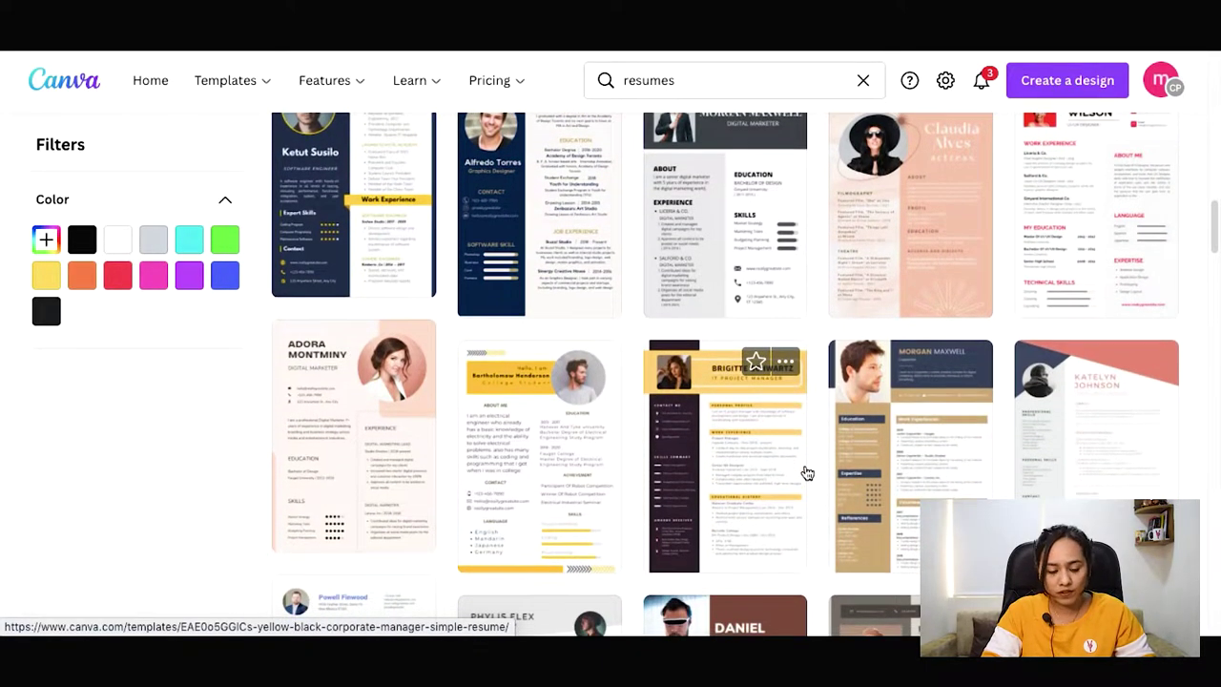
scroll(807, 474, down, 1)
scroll(573, 461, up, 8)
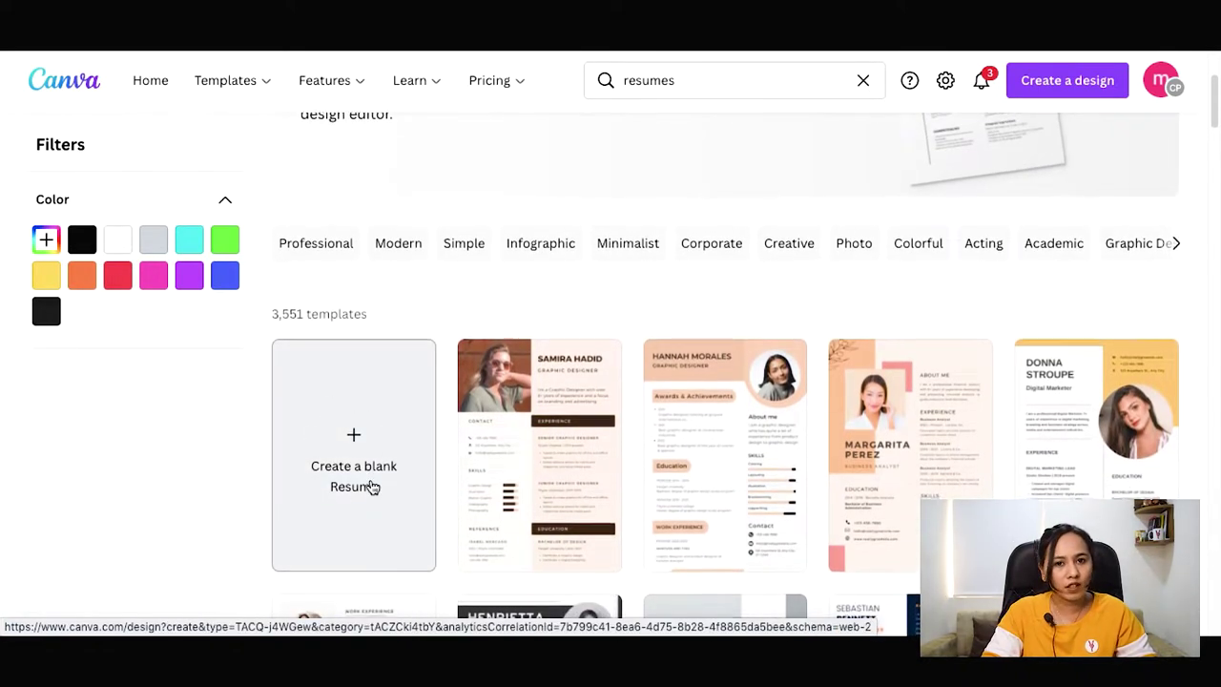
- Pick the Beige Cream Modern Professional Academic Resume CV and customize it as a new design
scroll(373, 487, down, 1)
scroll(373, 487, down, 8)
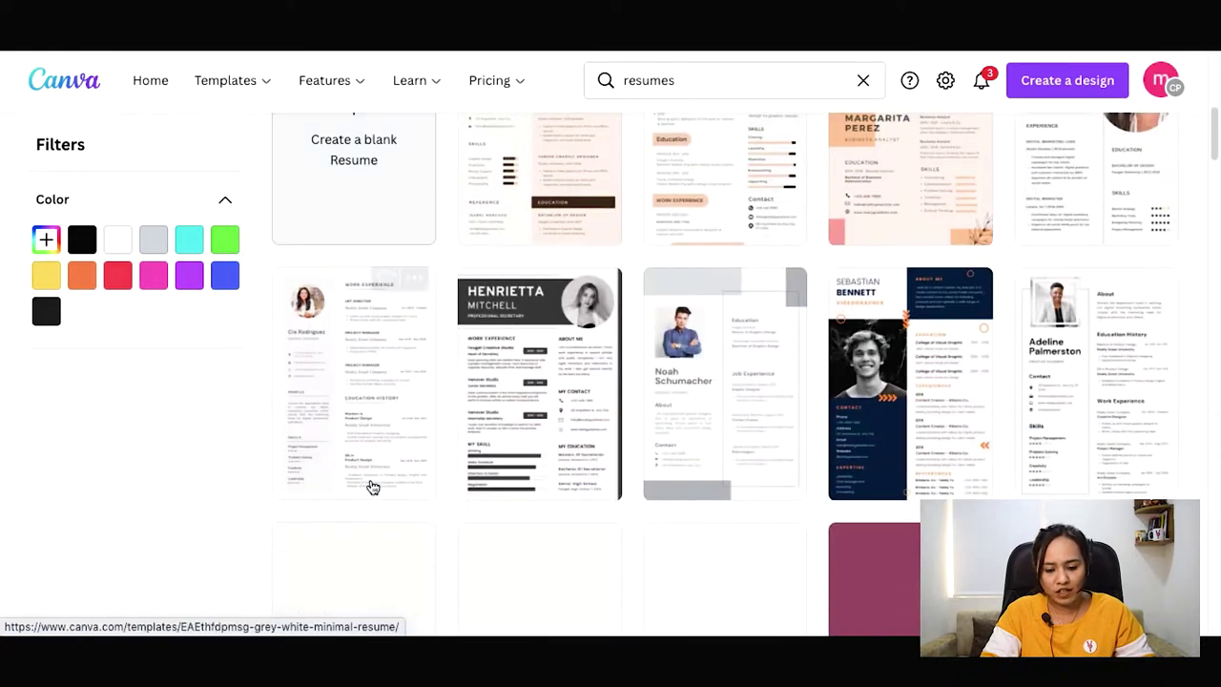
scroll(373, 487, down, 6)
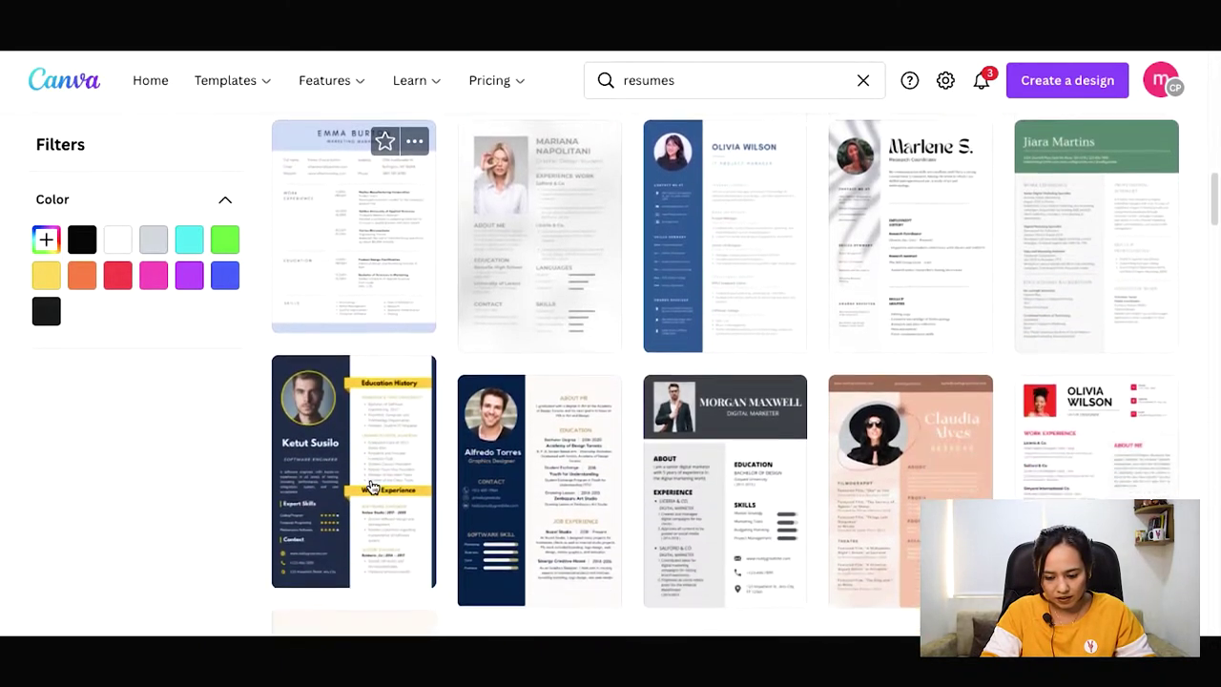
click(350, 461)
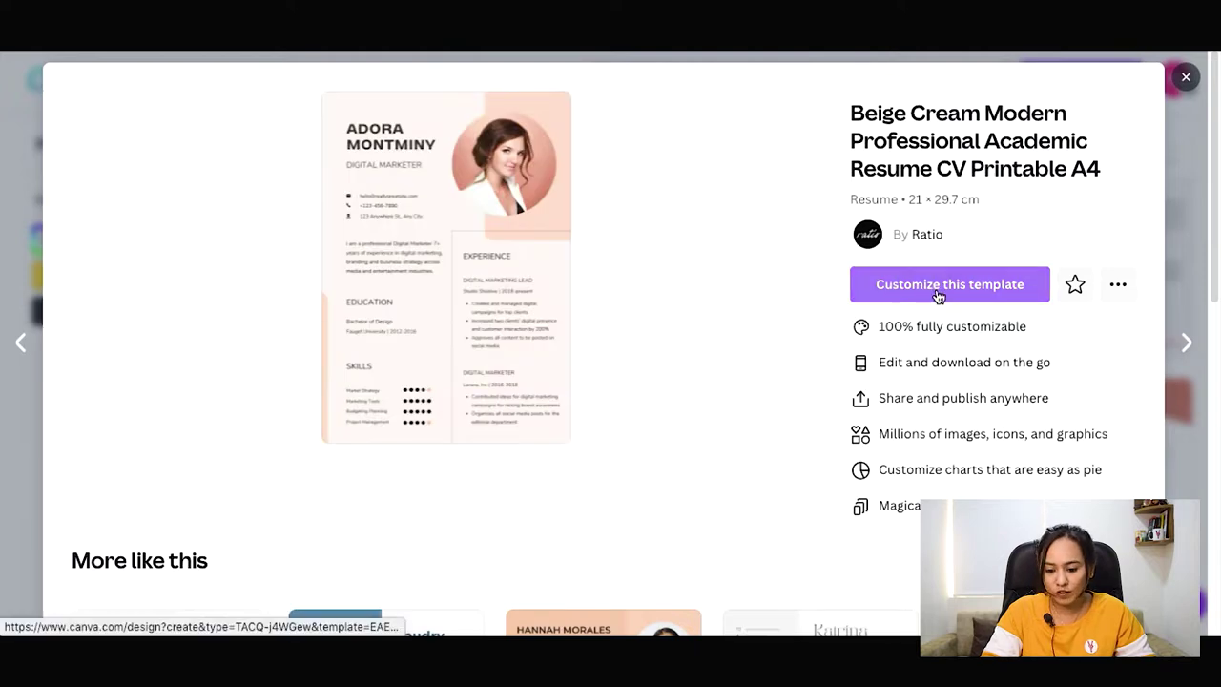
click(936, 286)
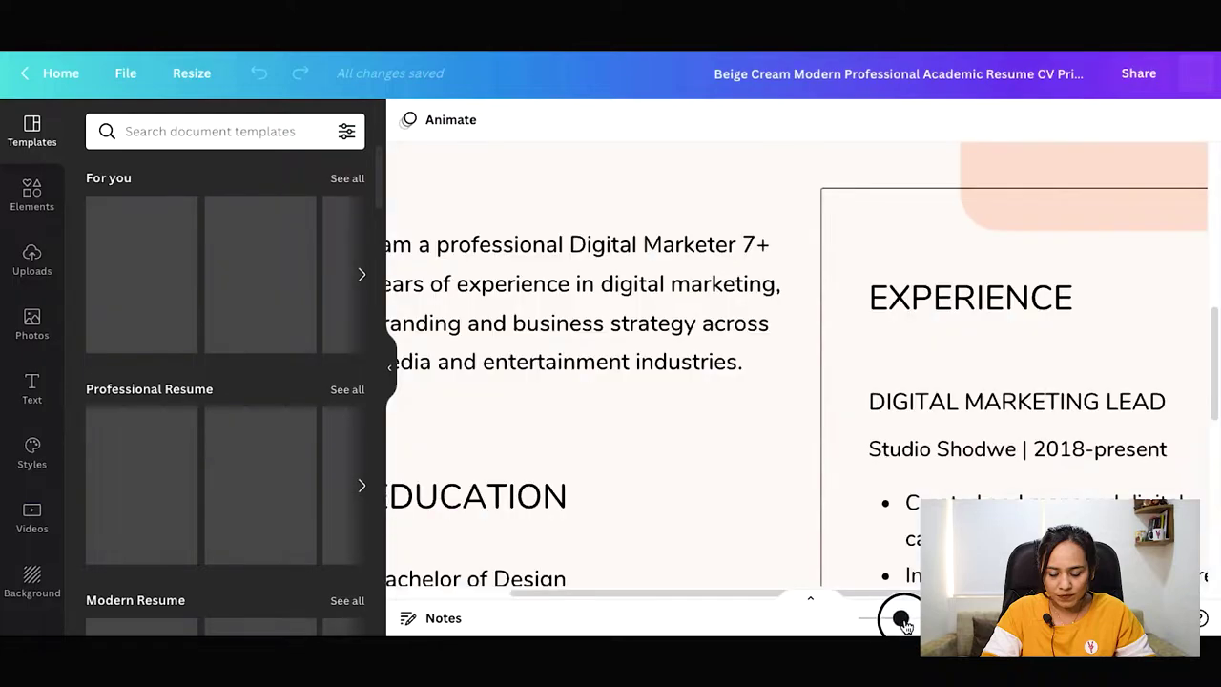
click(902, 620)
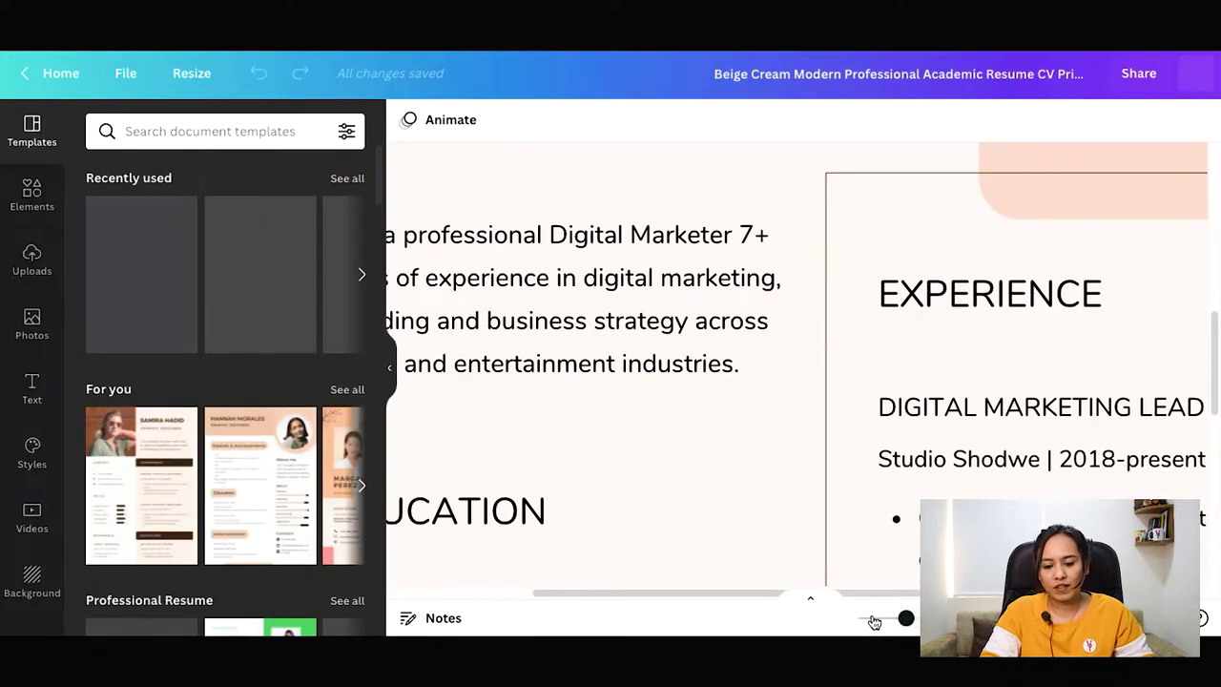
drag(886, 621, 877, 620)
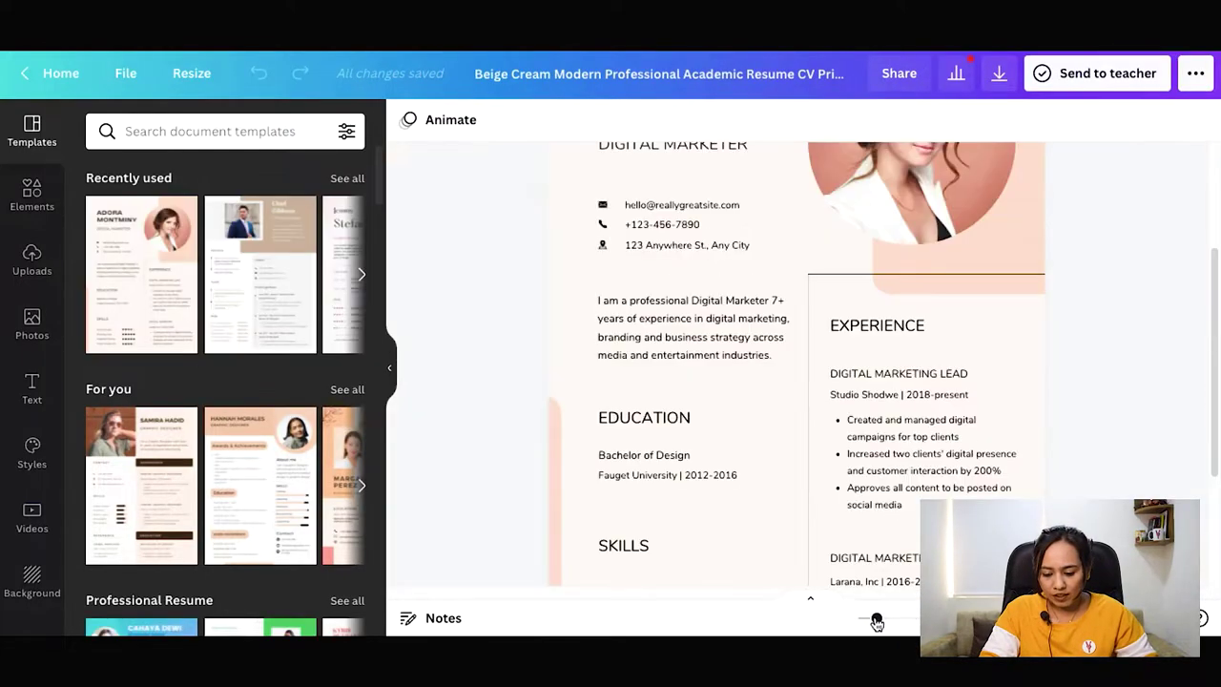
scroll(826, 438, up, 2)
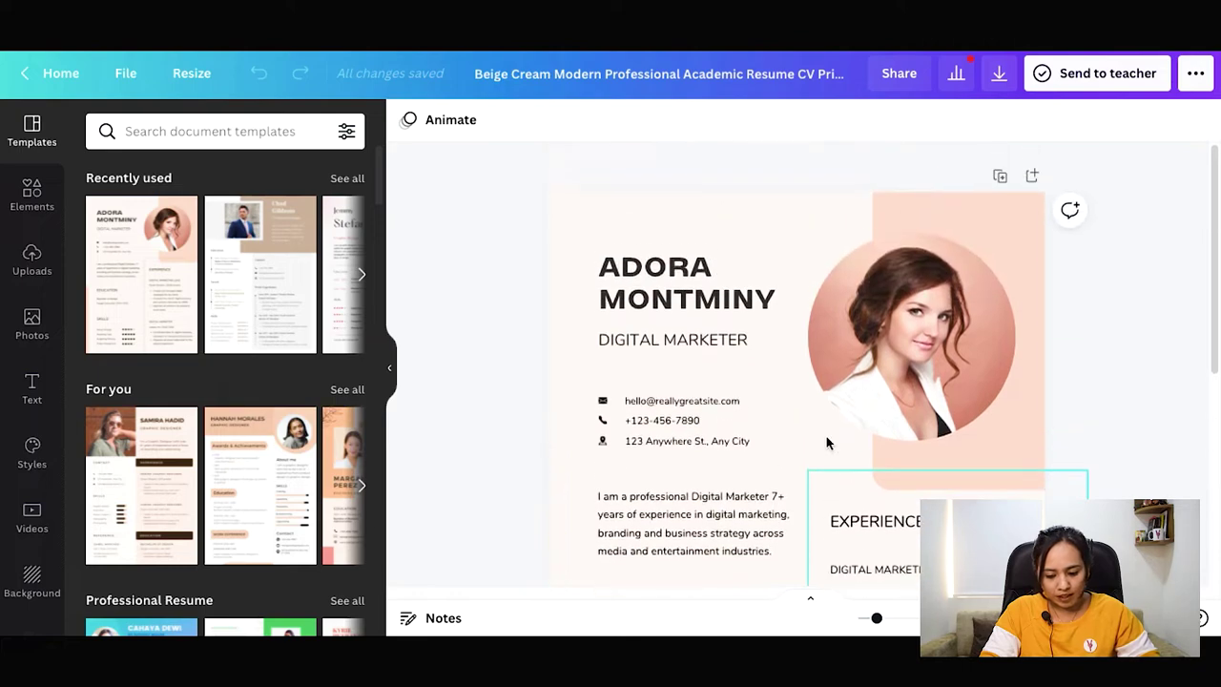
click(676, 299)
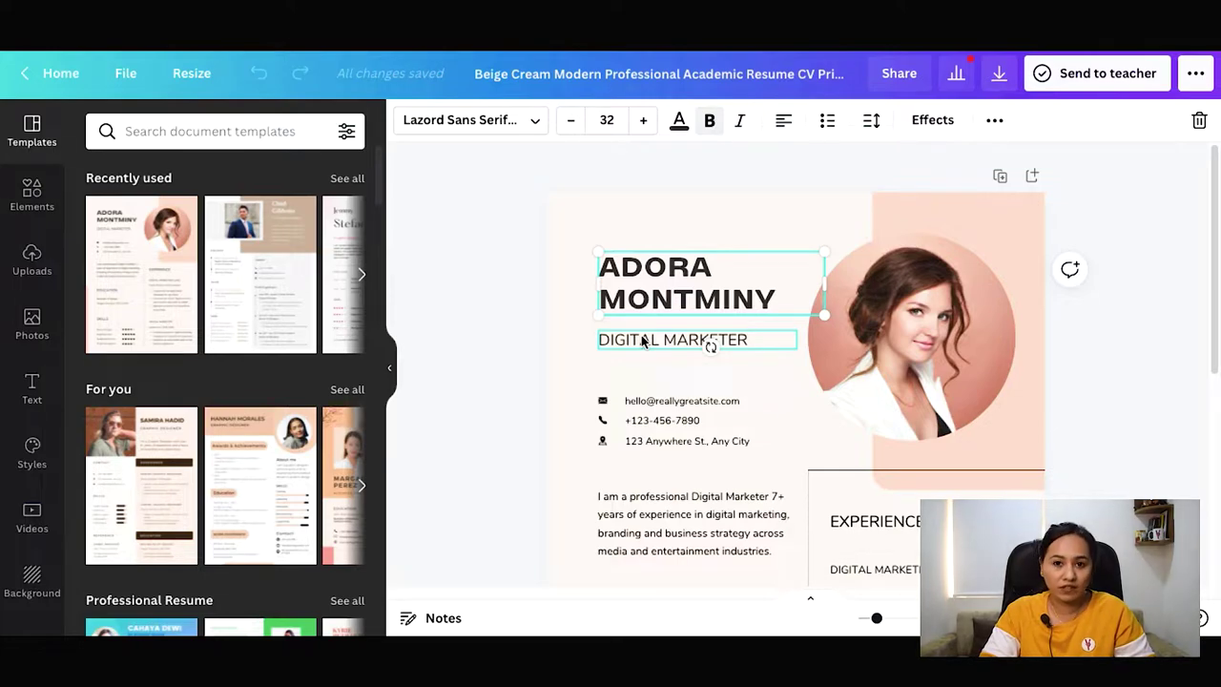
scroll(654, 410, down, 1)
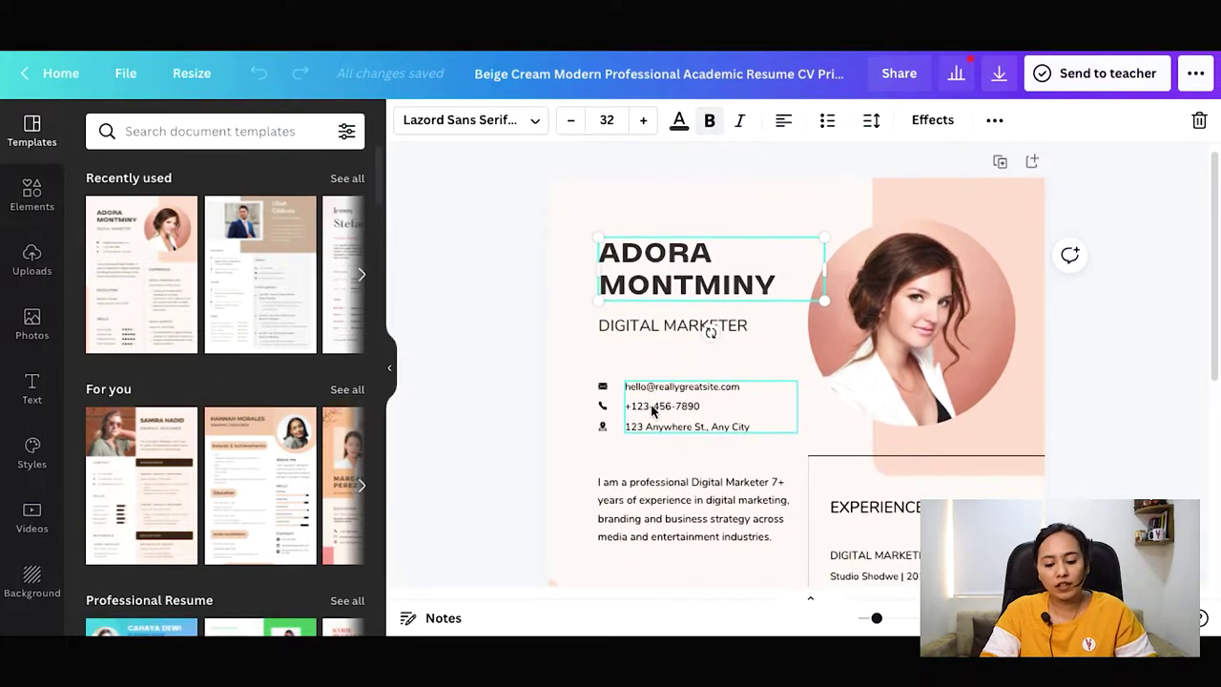
scroll(651, 406, down, 2)
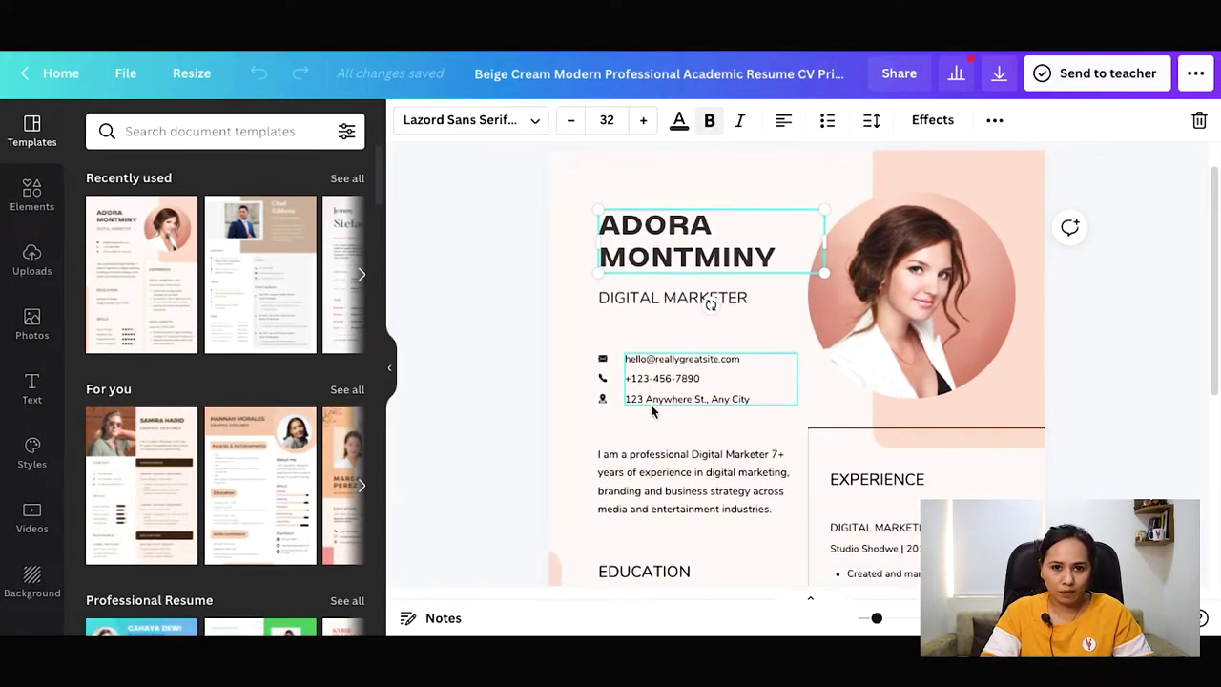
scroll(651, 410, down, 1)
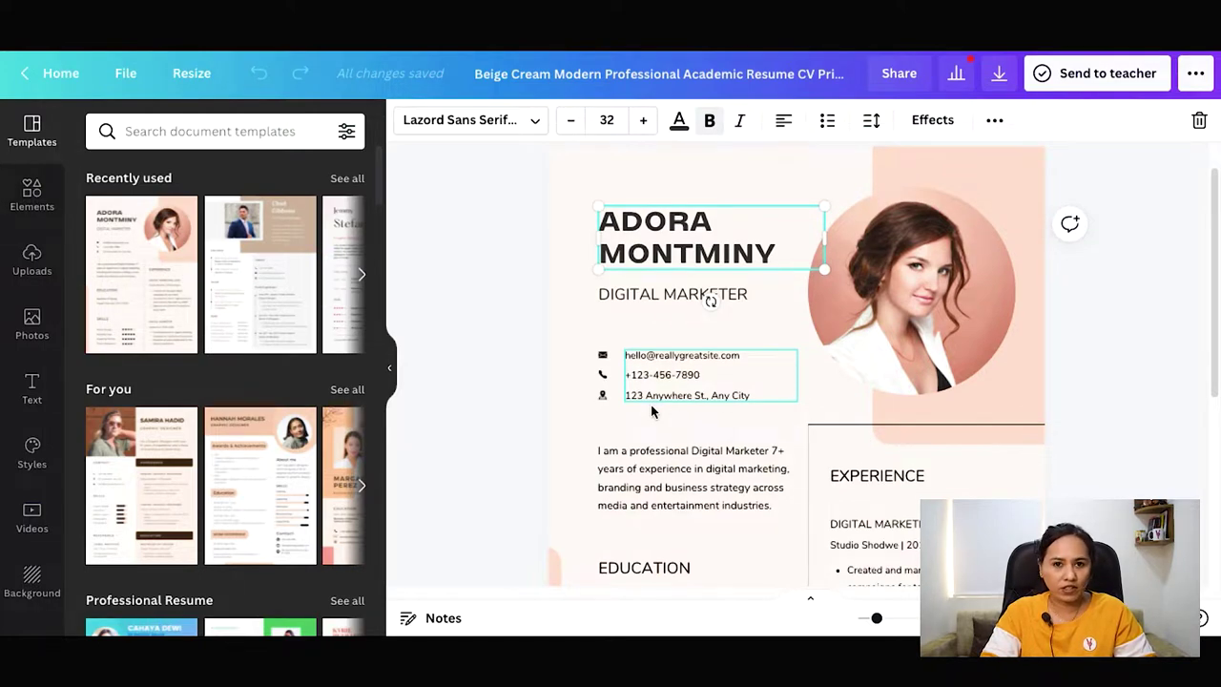
click(569, 398)
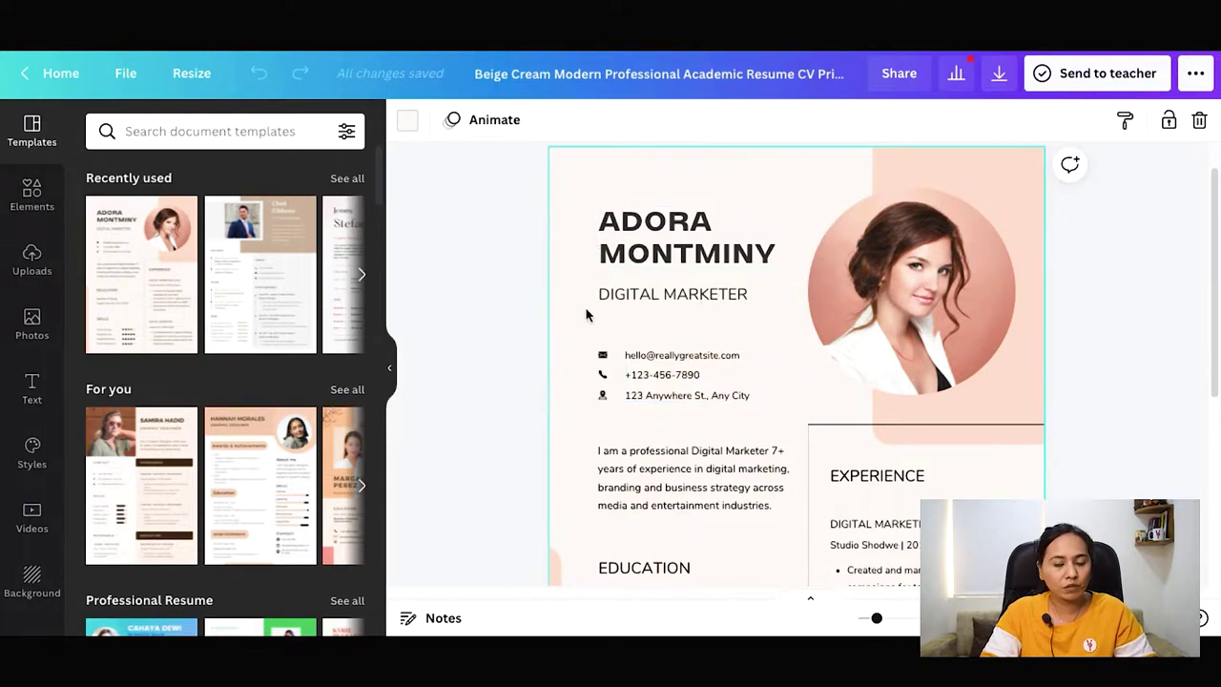
click(588, 309)
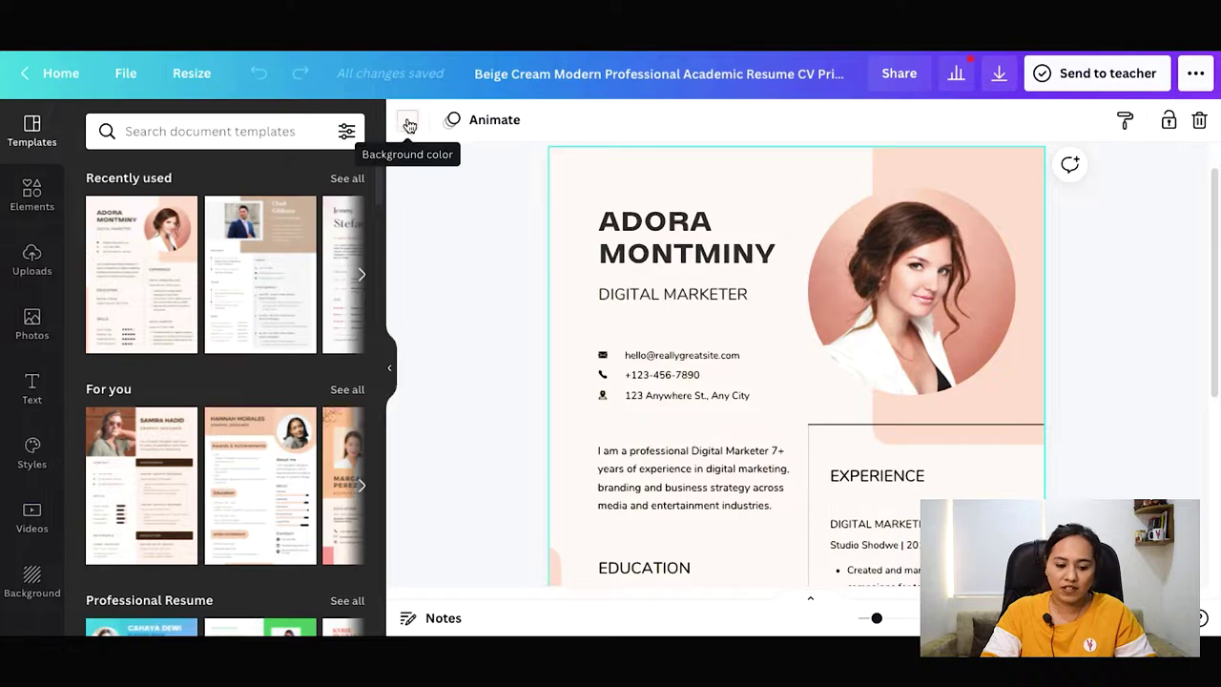
click(918, 295)
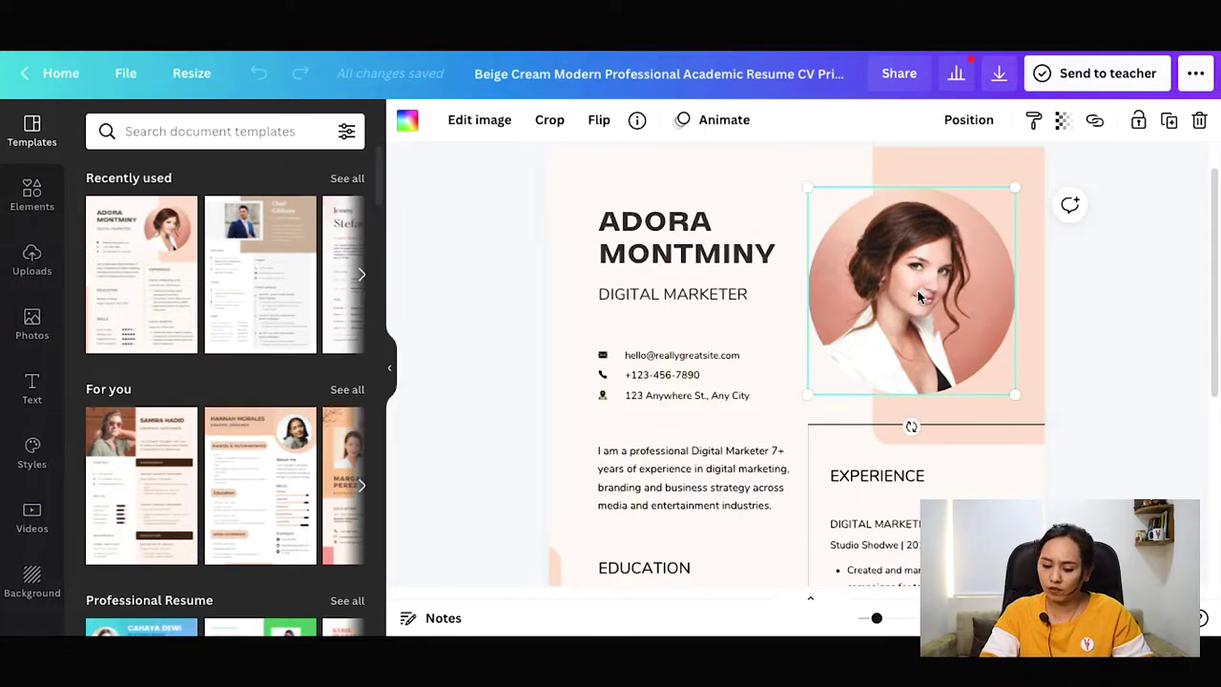
click(674, 367)
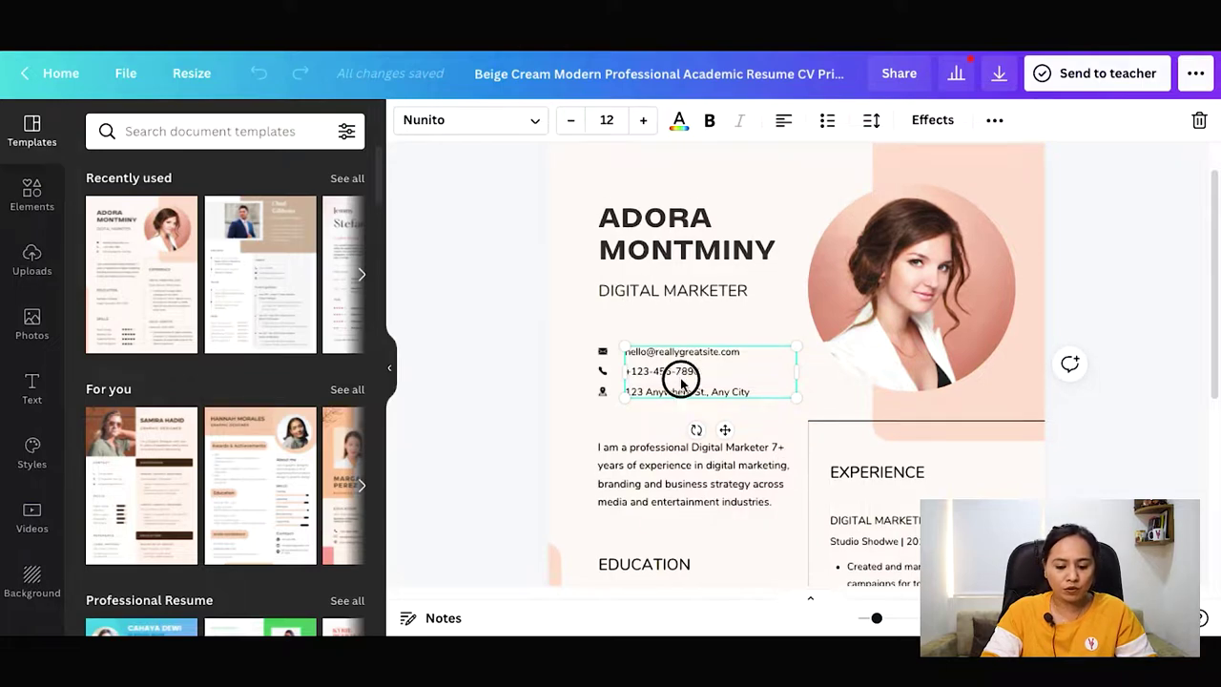
double_click(677, 374)
scroll(839, 431, down, 1)
click(702, 411)
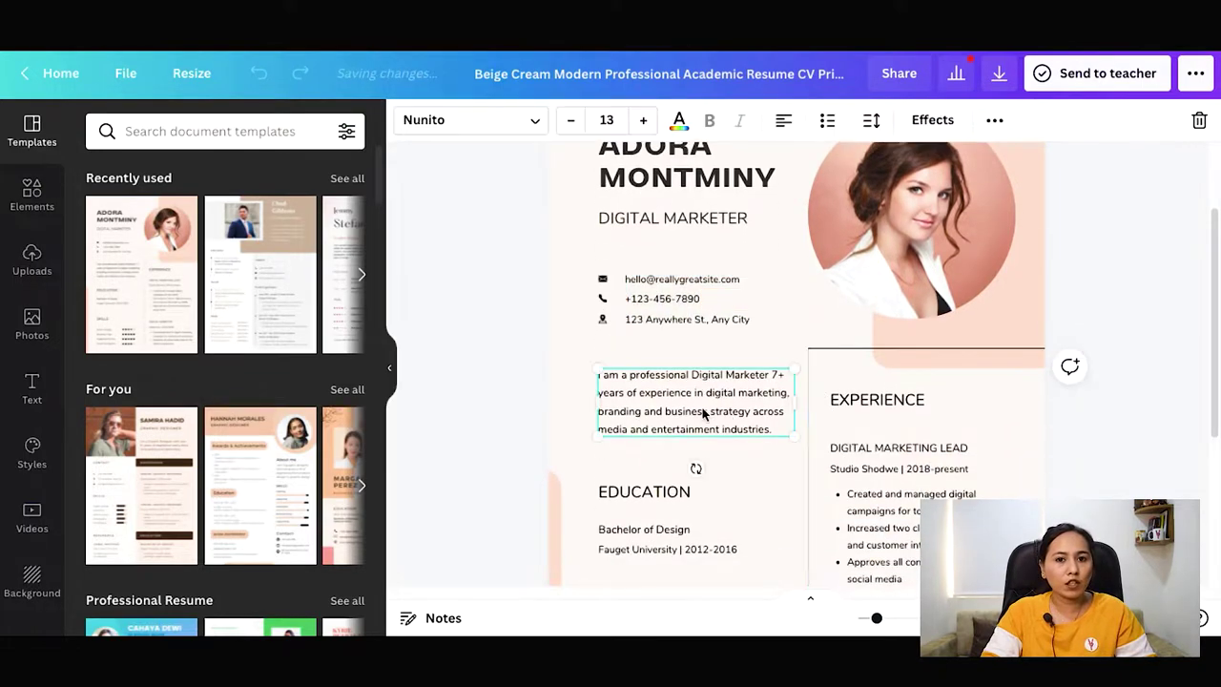
scroll(700, 417, down, 2)
click(649, 412)
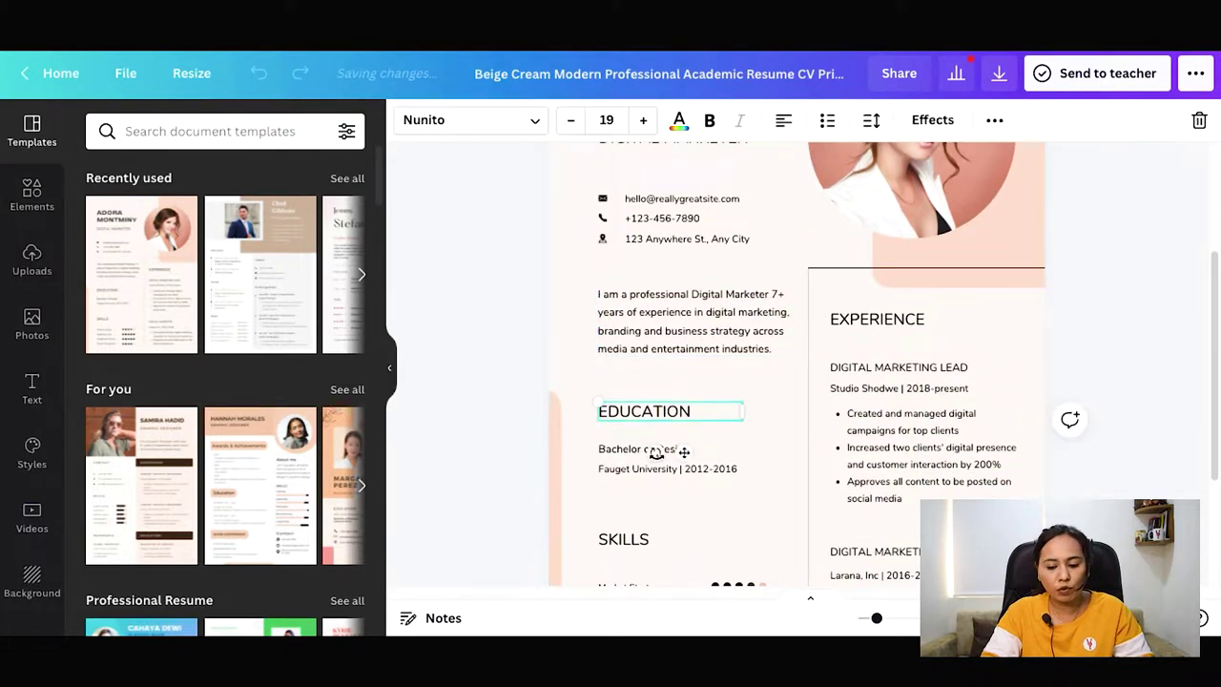
scroll(842, 442, down, 3)
click(661, 430)
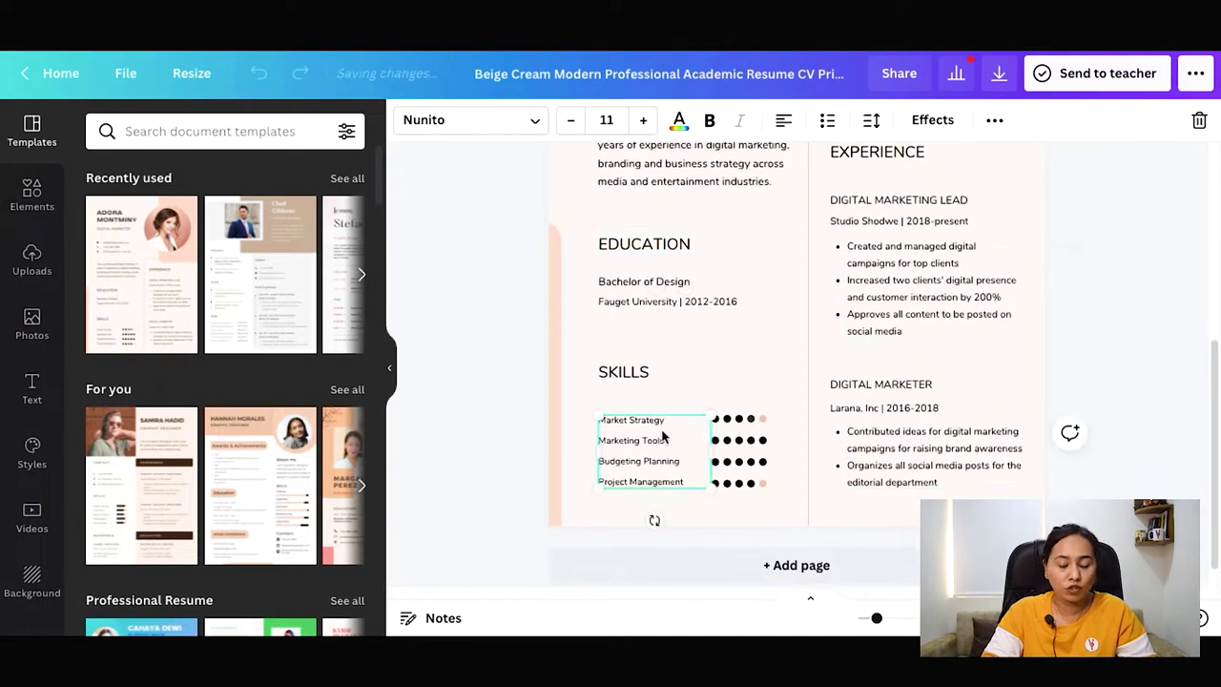
click(907, 431)
scroll(809, 427, up, 6)
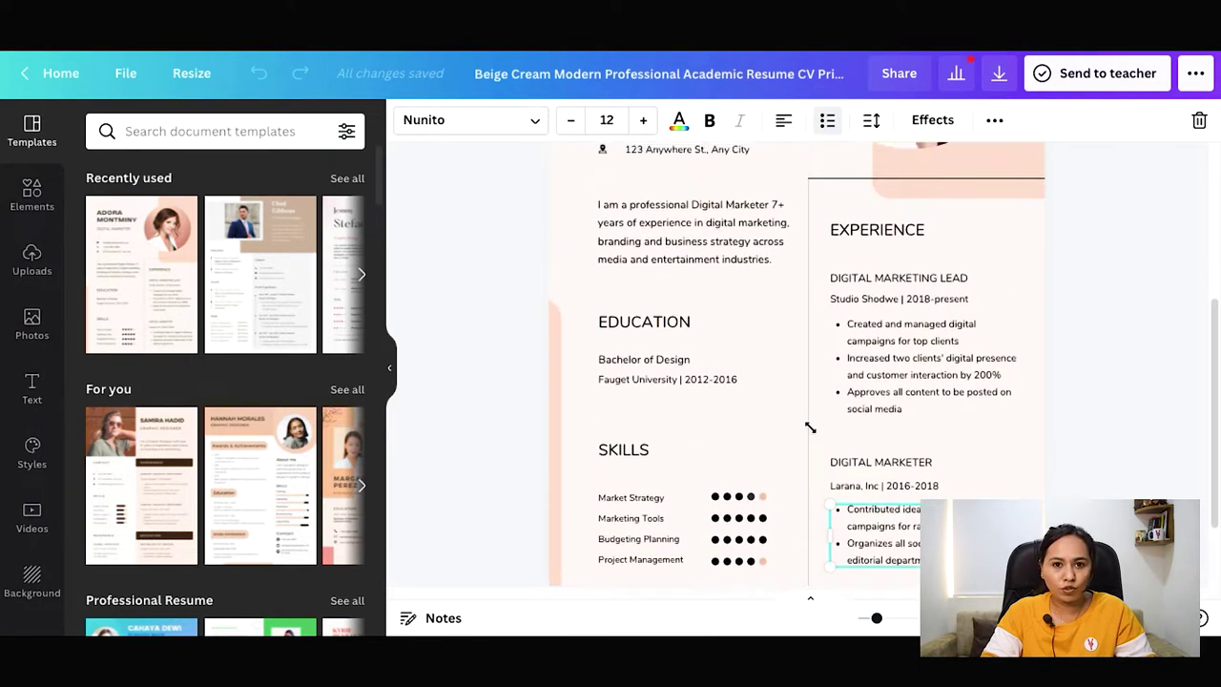
click(665, 404)
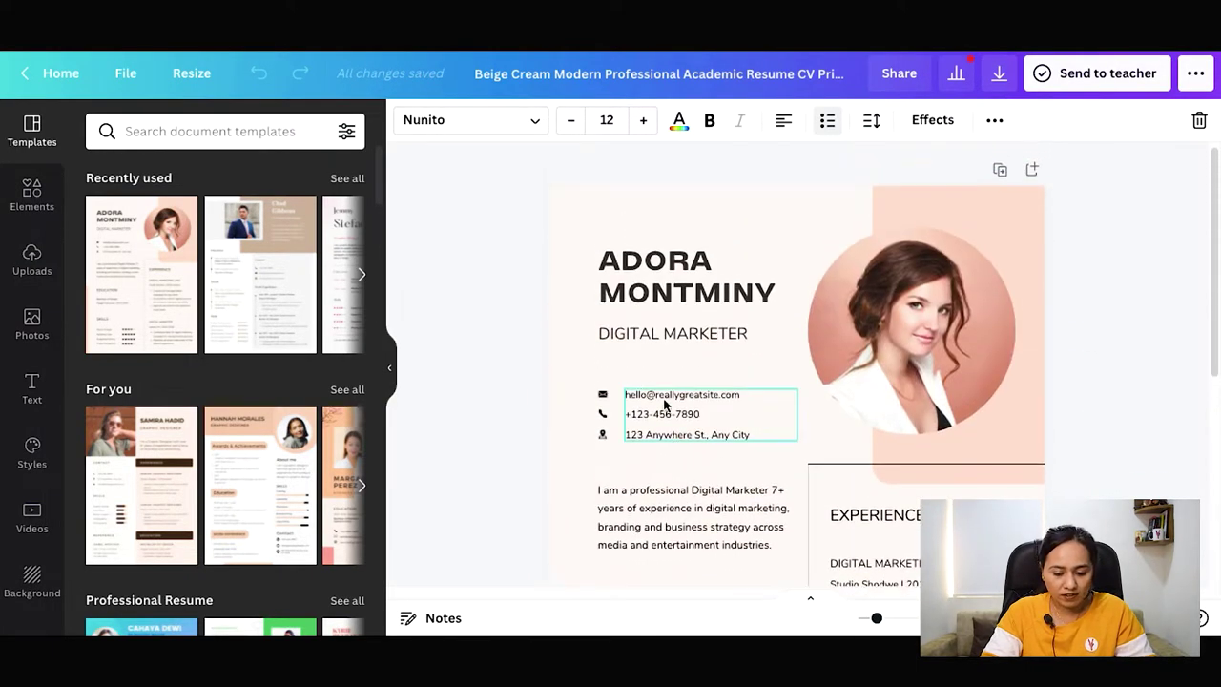
click(647, 490)
click(665, 299)
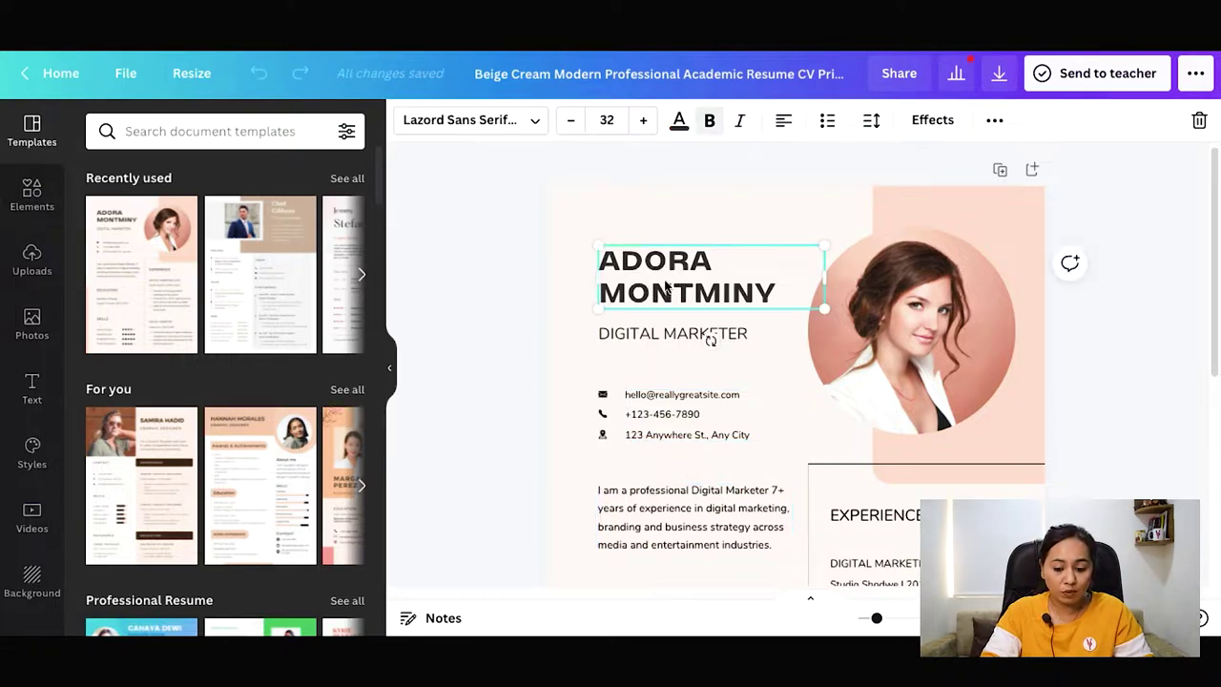
- Replace the resume name with VIDES YATRA and the job title with BUSINESS CONSULTANT
double_click(668, 286)
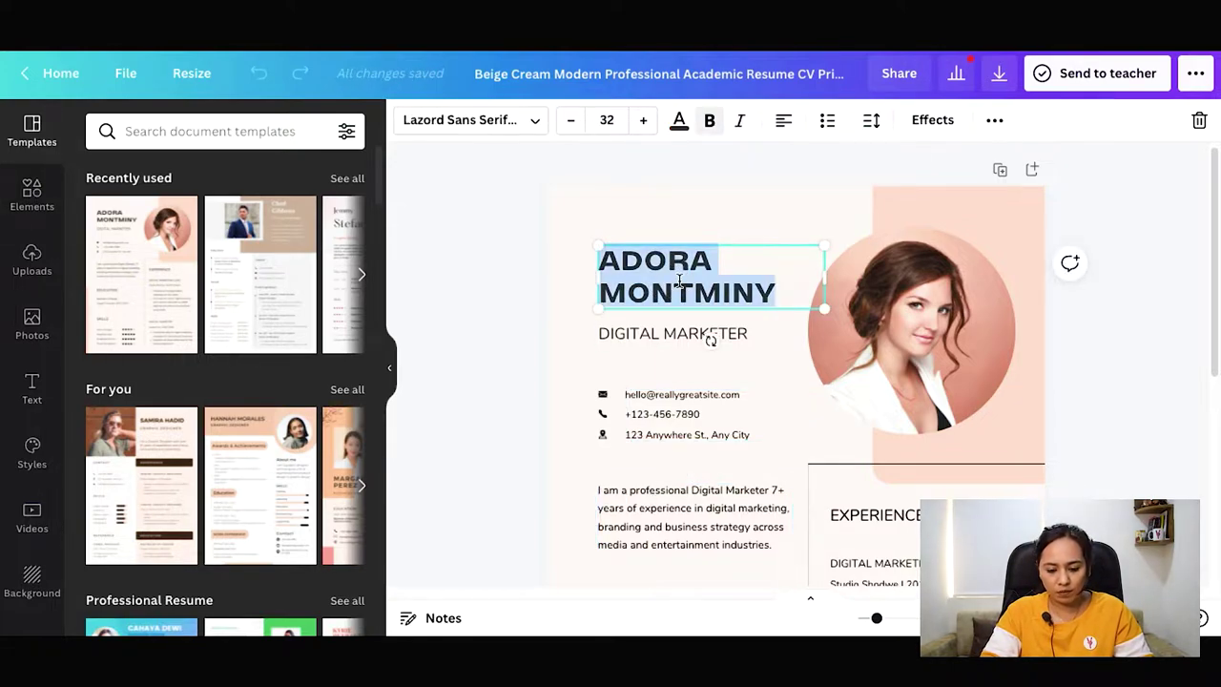
text(VIDES YATRA)
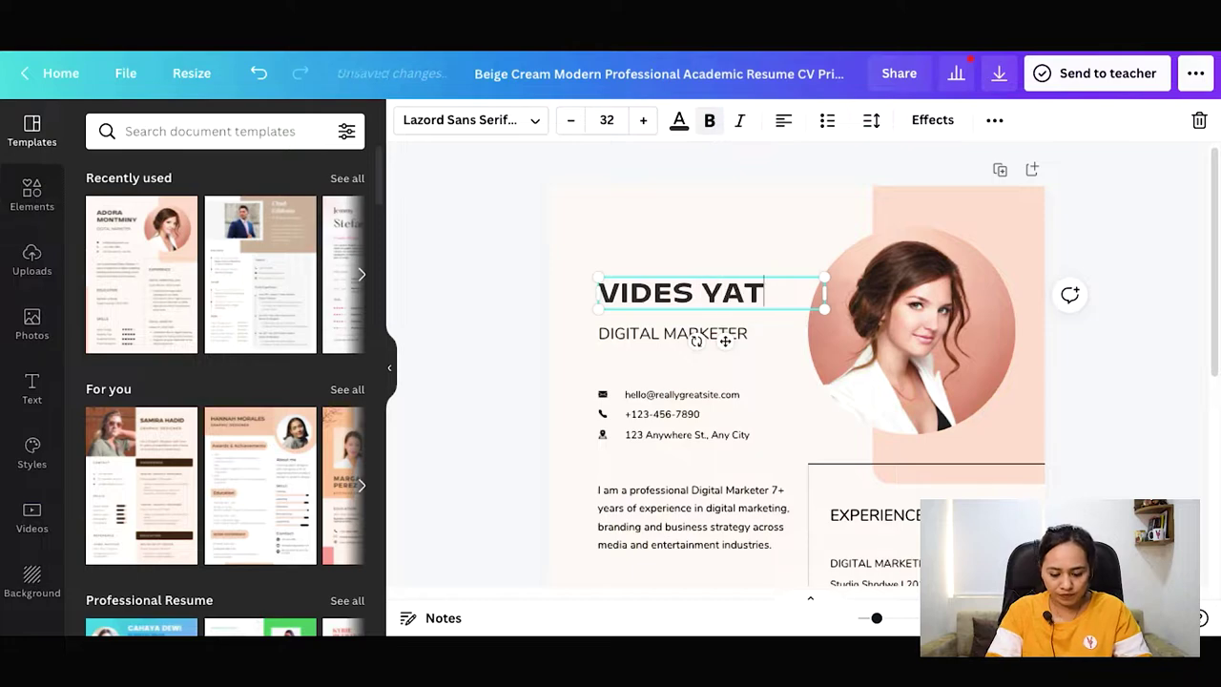
click(632, 334)
double_click(700, 330)
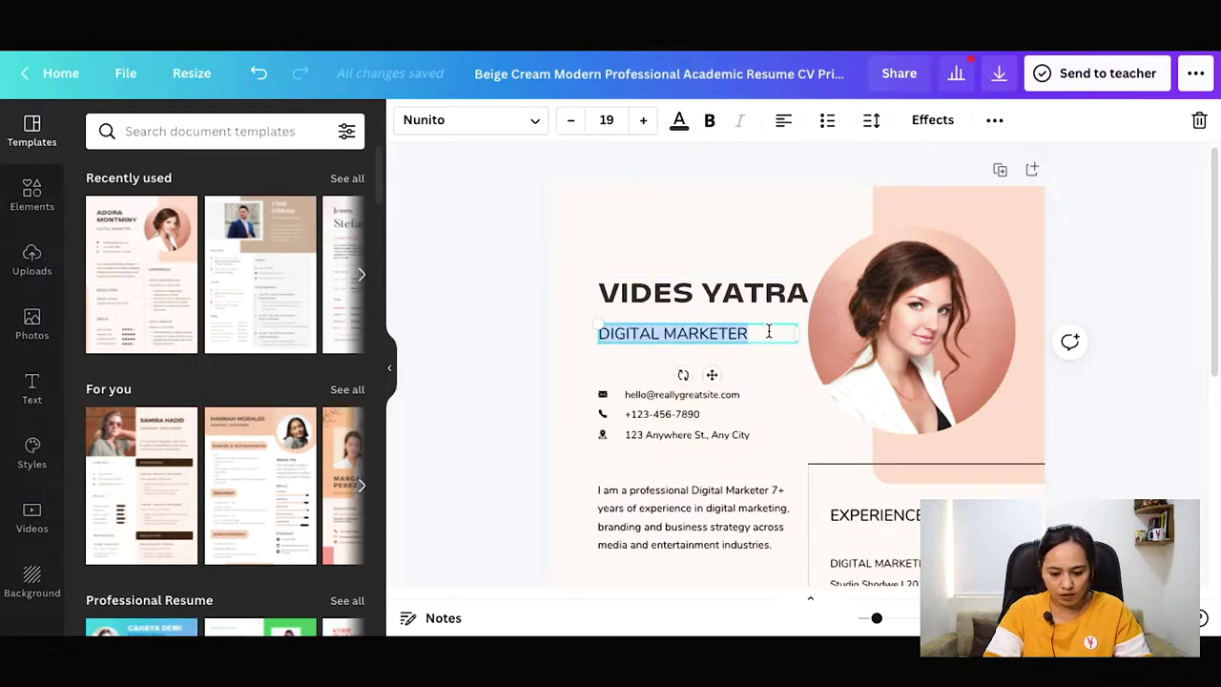
text(BUSINESS )
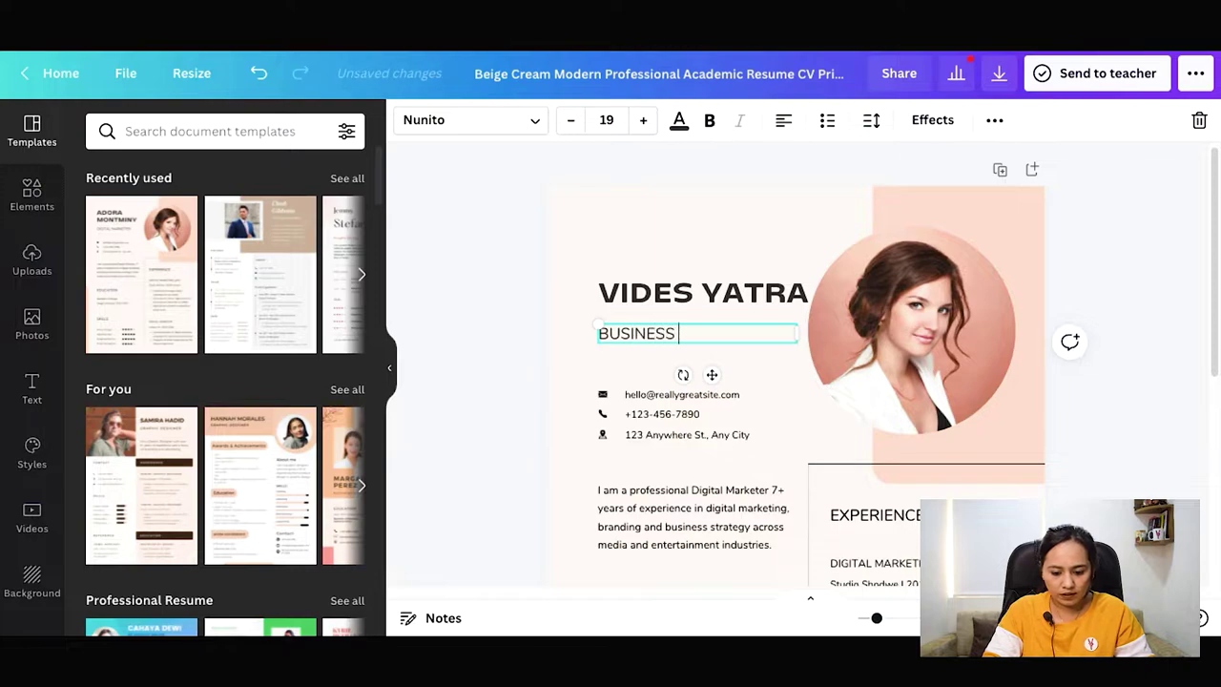
text(CONSULTANT)
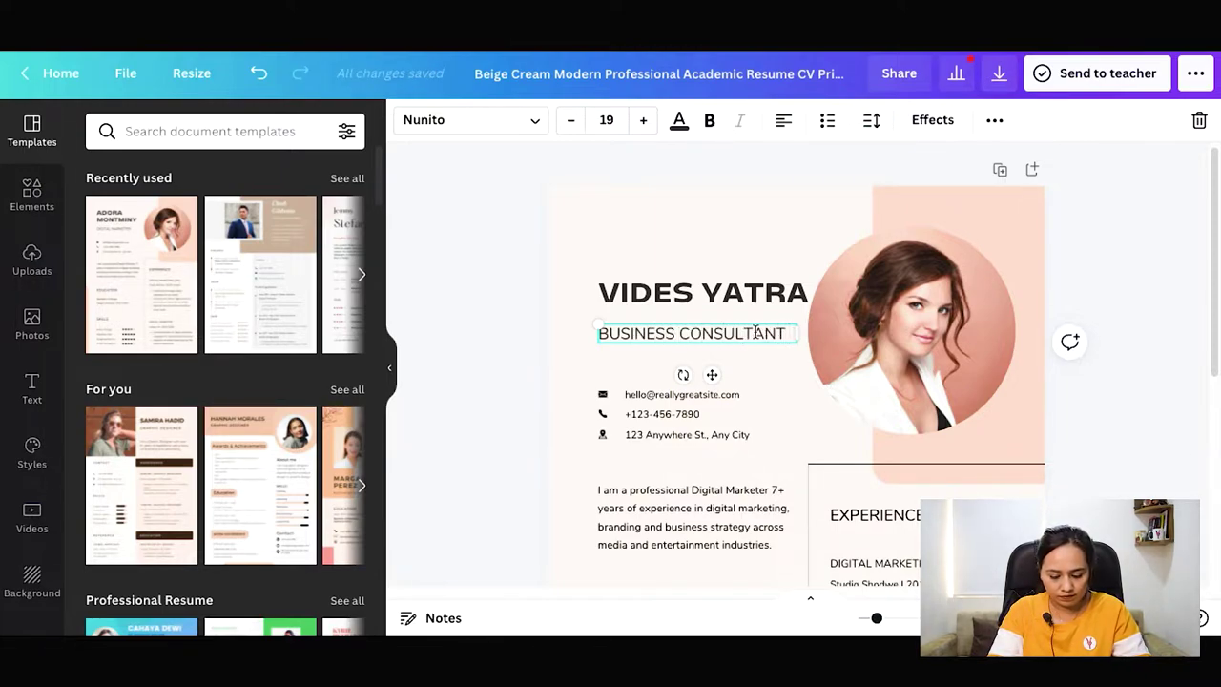
click(648, 358)
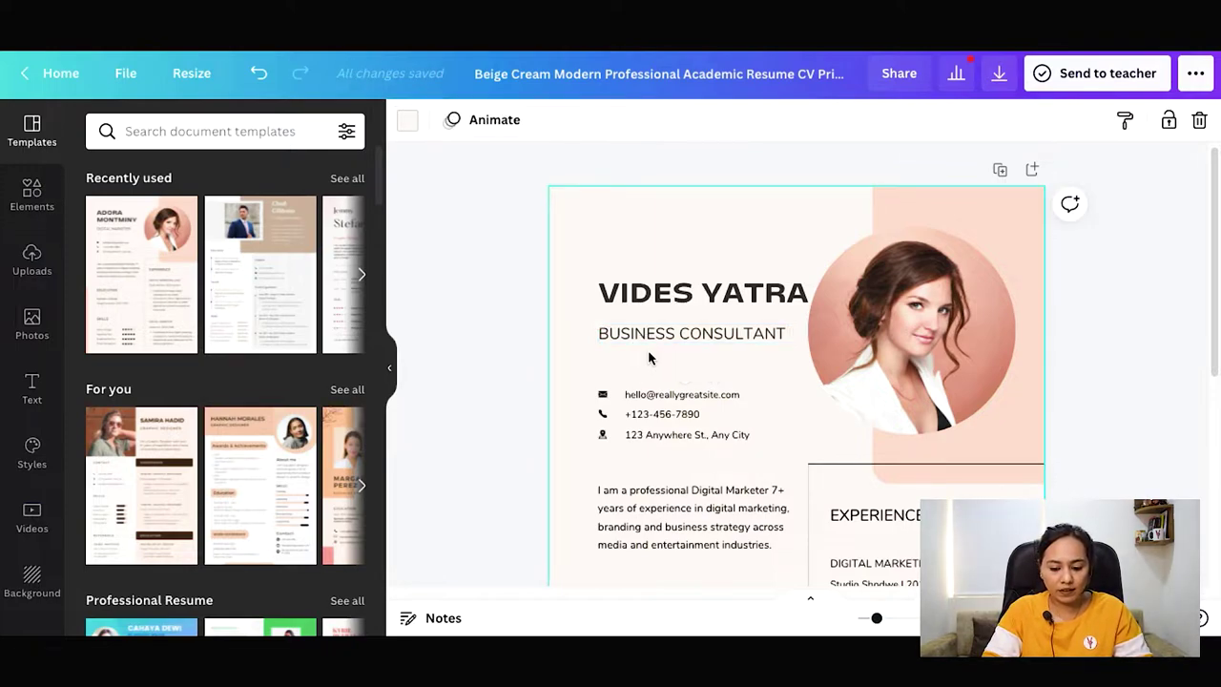
- Set the page background to the beige Photo Colors swatch
click(723, 370)
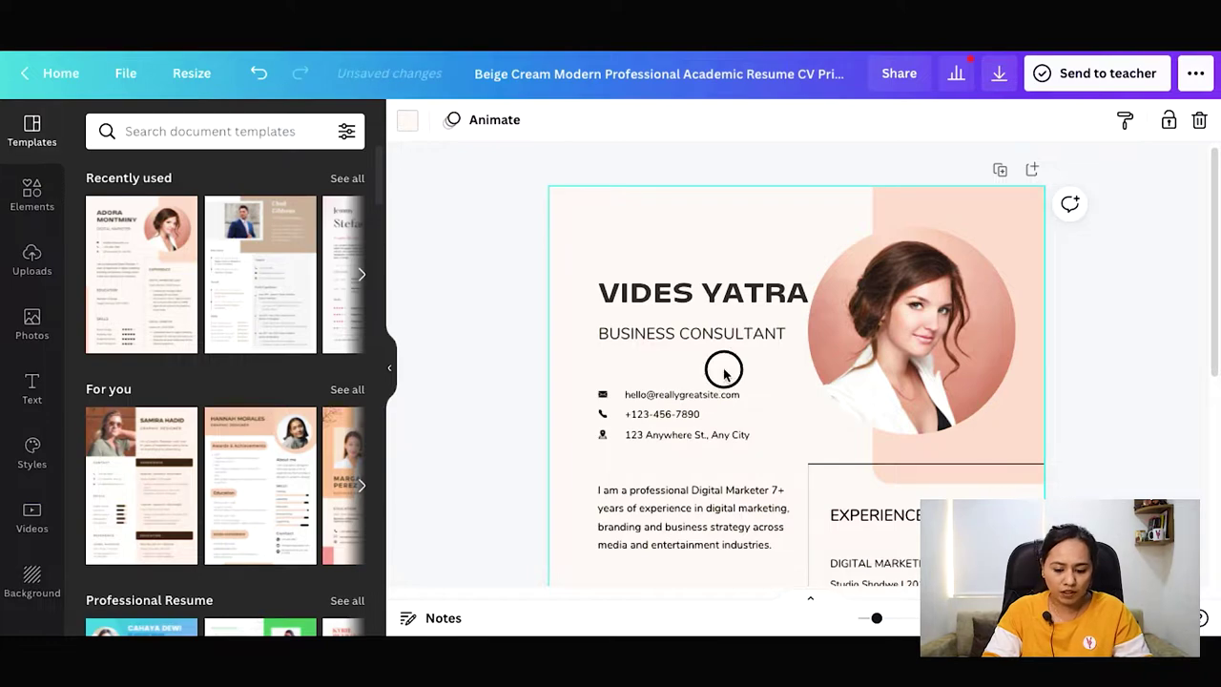
click(407, 119)
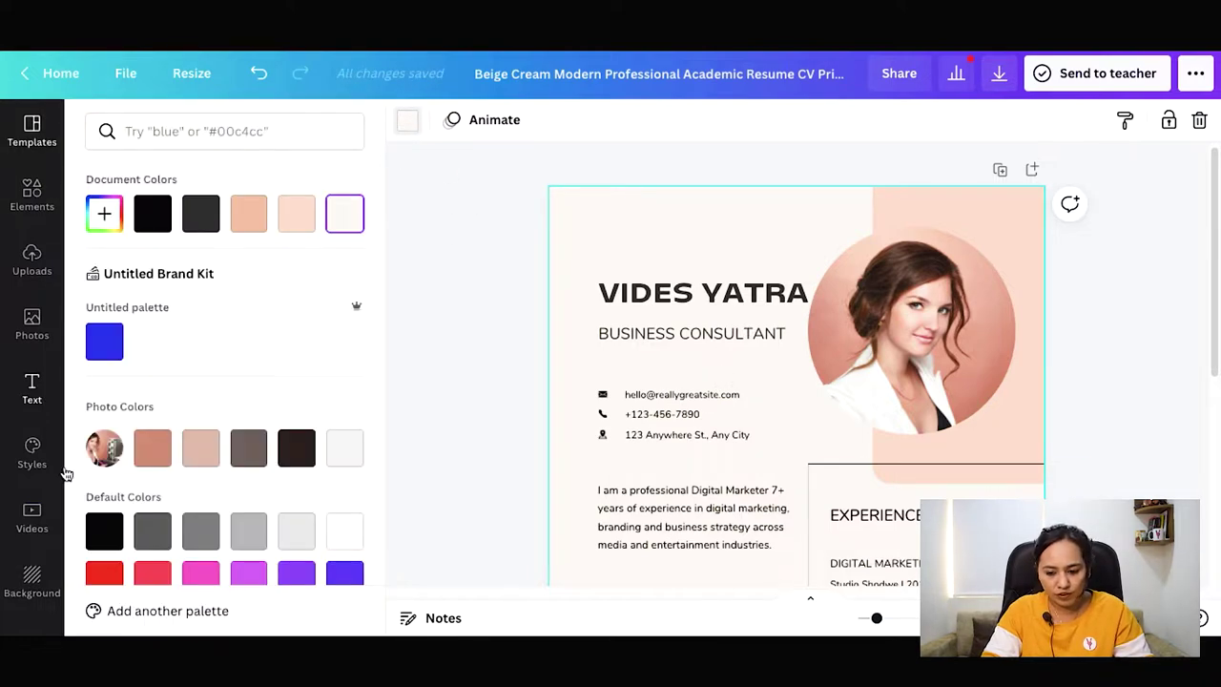
click(200, 444)
- Download the beige resume as a PDF Standard file and open the downloaded PDF
click(788, 225)
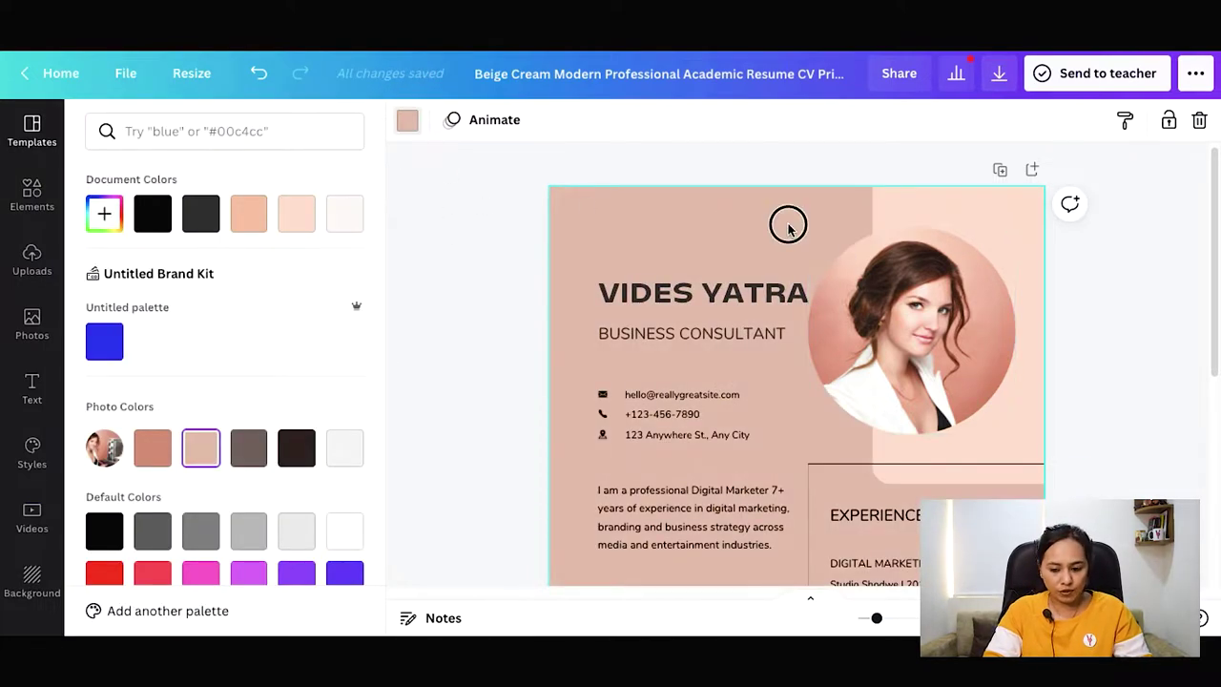
click(998, 73)
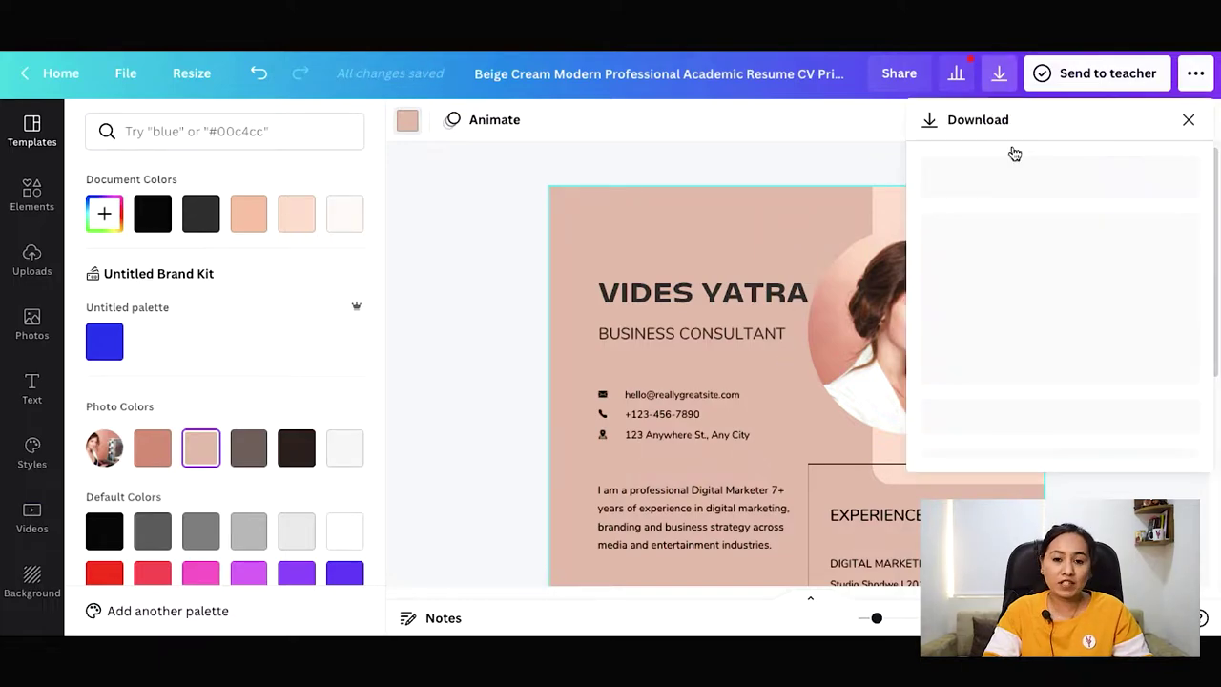
click(981, 202)
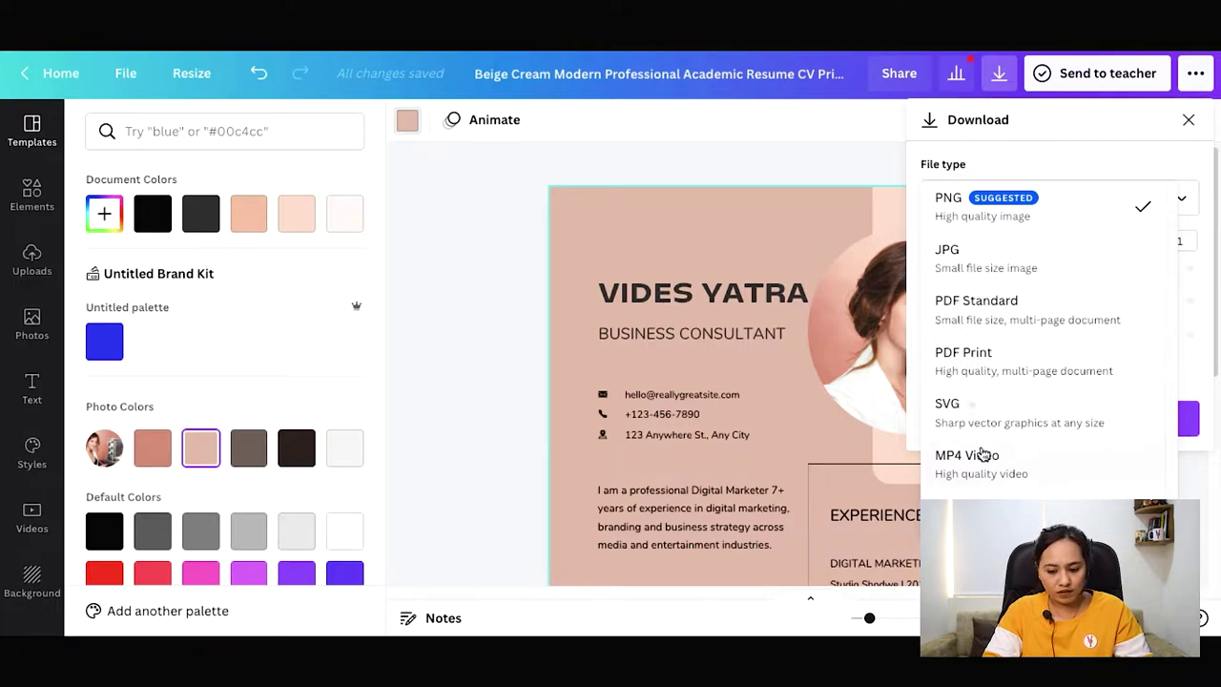
click(963, 322)
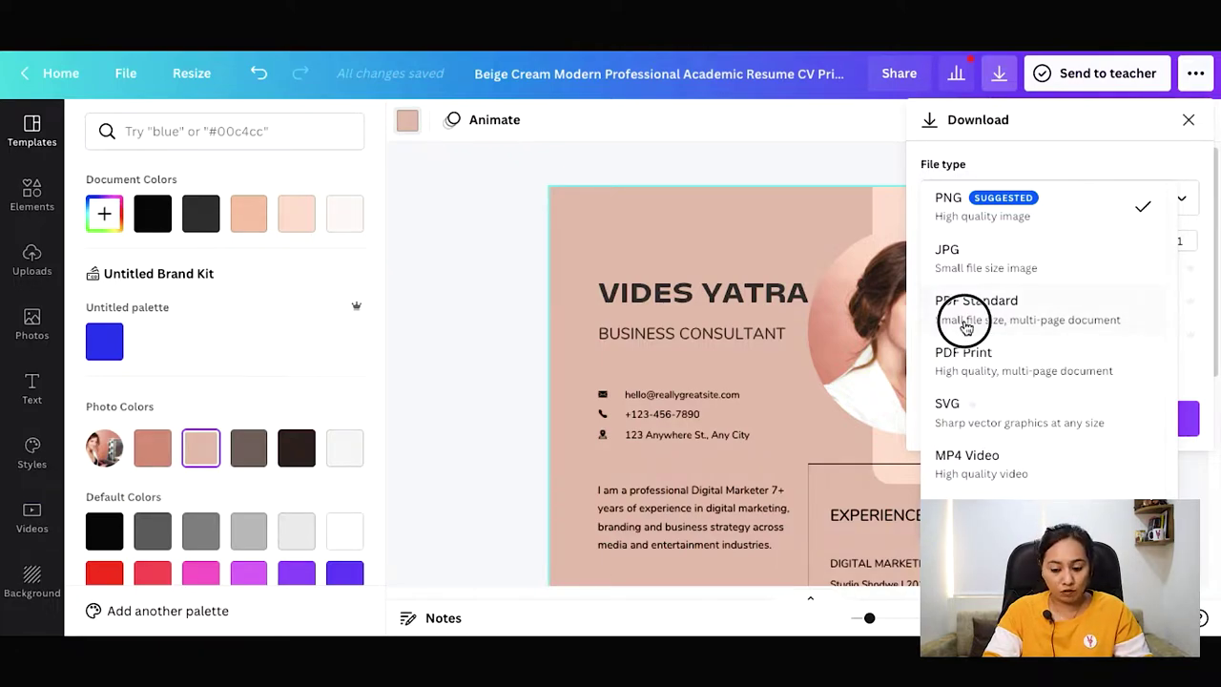
click(1024, 280)
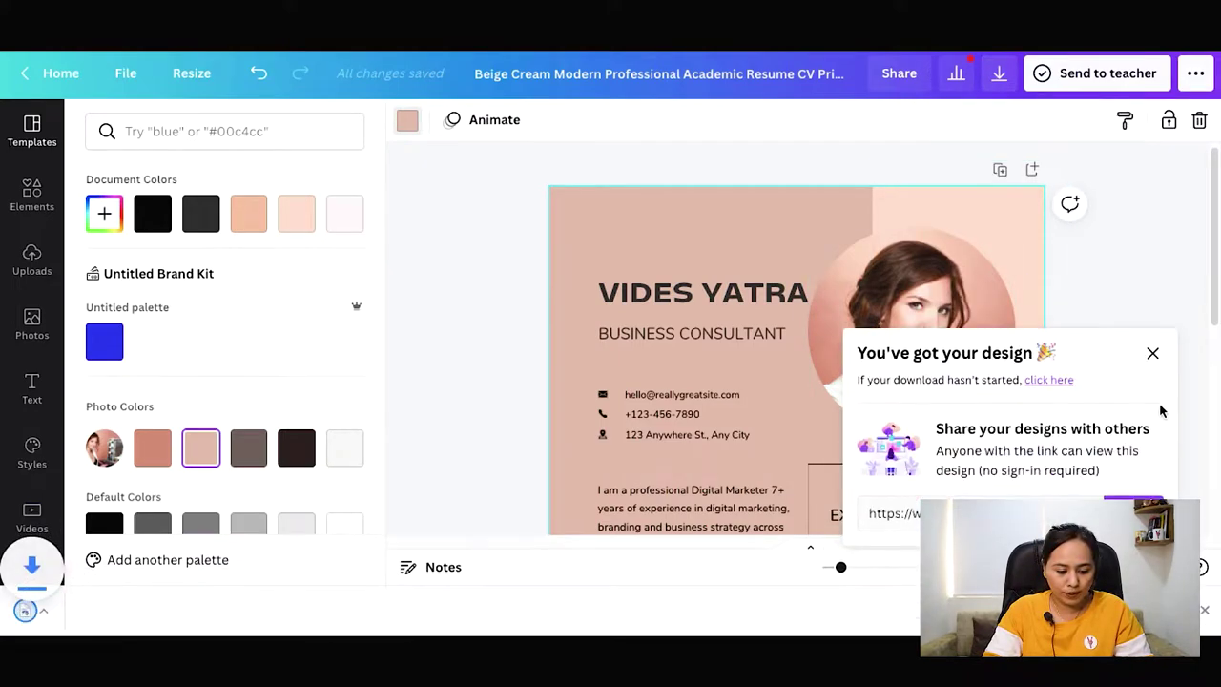
click(1154, 354)
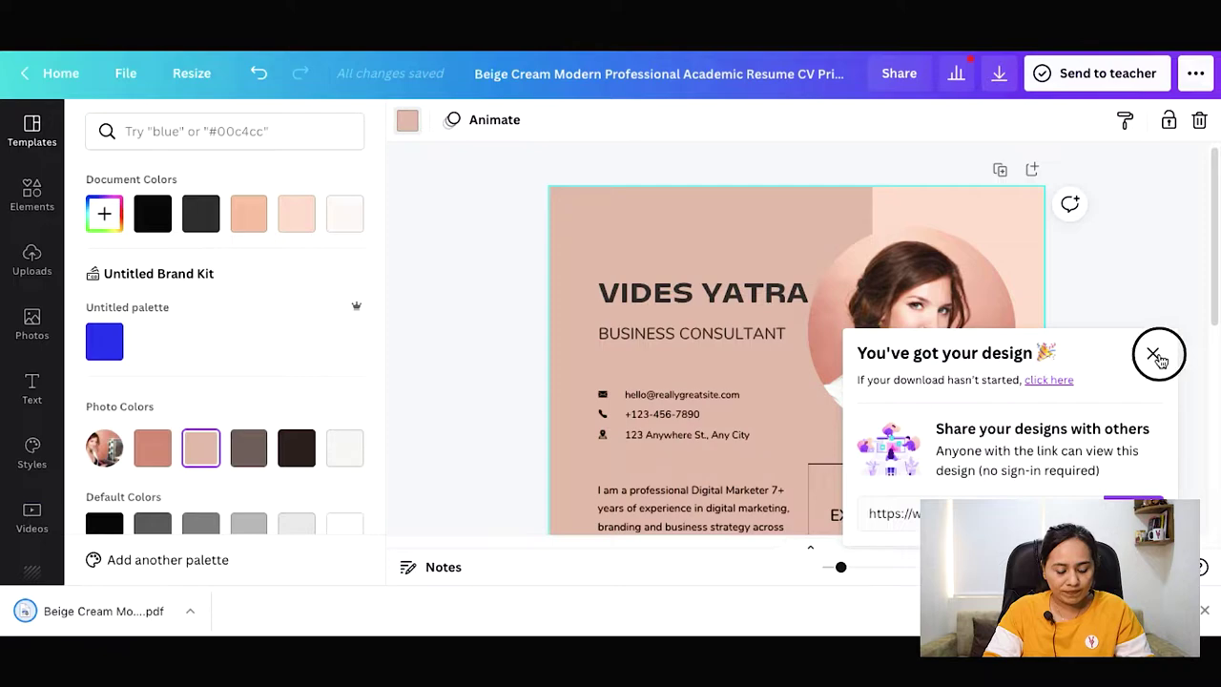
click(90, 616)
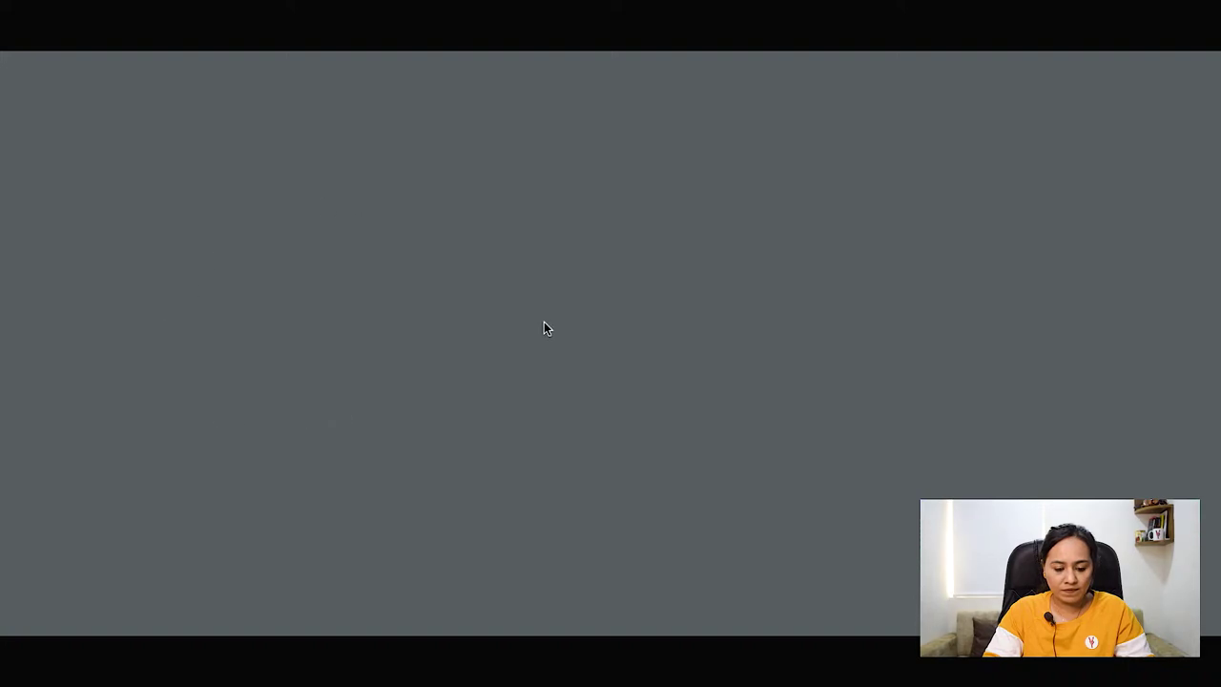
- Scroll through the resume PDF to Education and Skills, then back to the top
scroll(544, 325, down, 1)
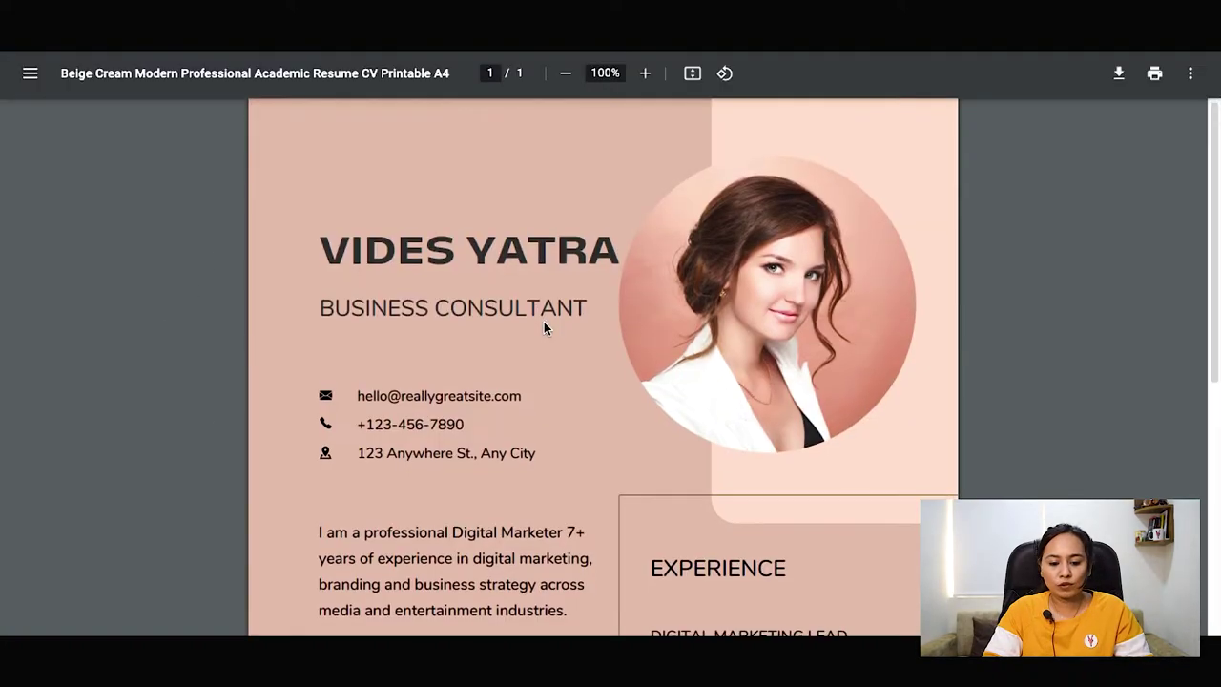
scroll(544, 328, down, 5)
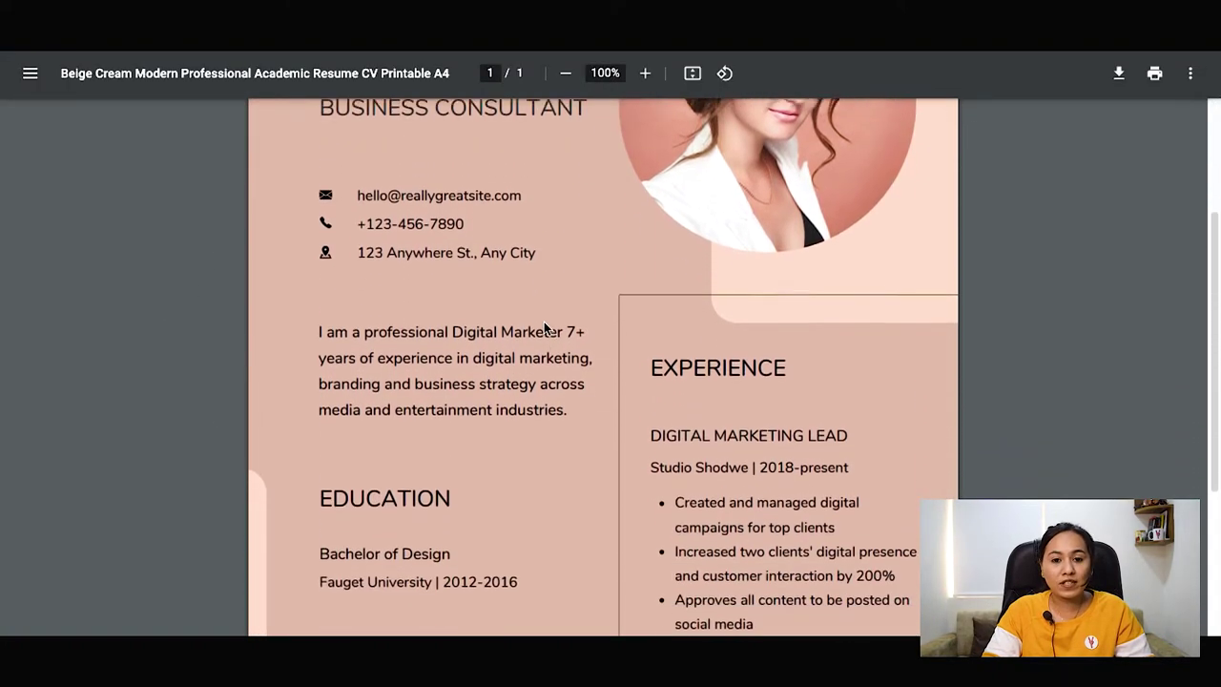
scroll(549, 439, up, 5)
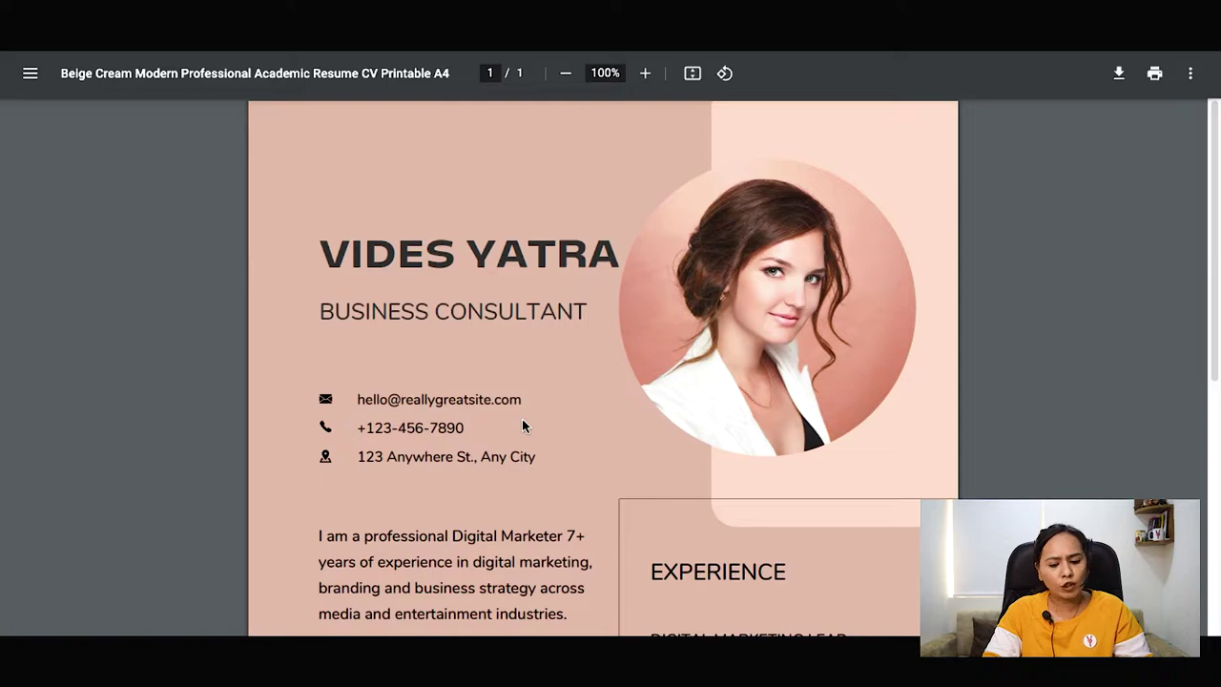
scroll(654, 443, down, 5)
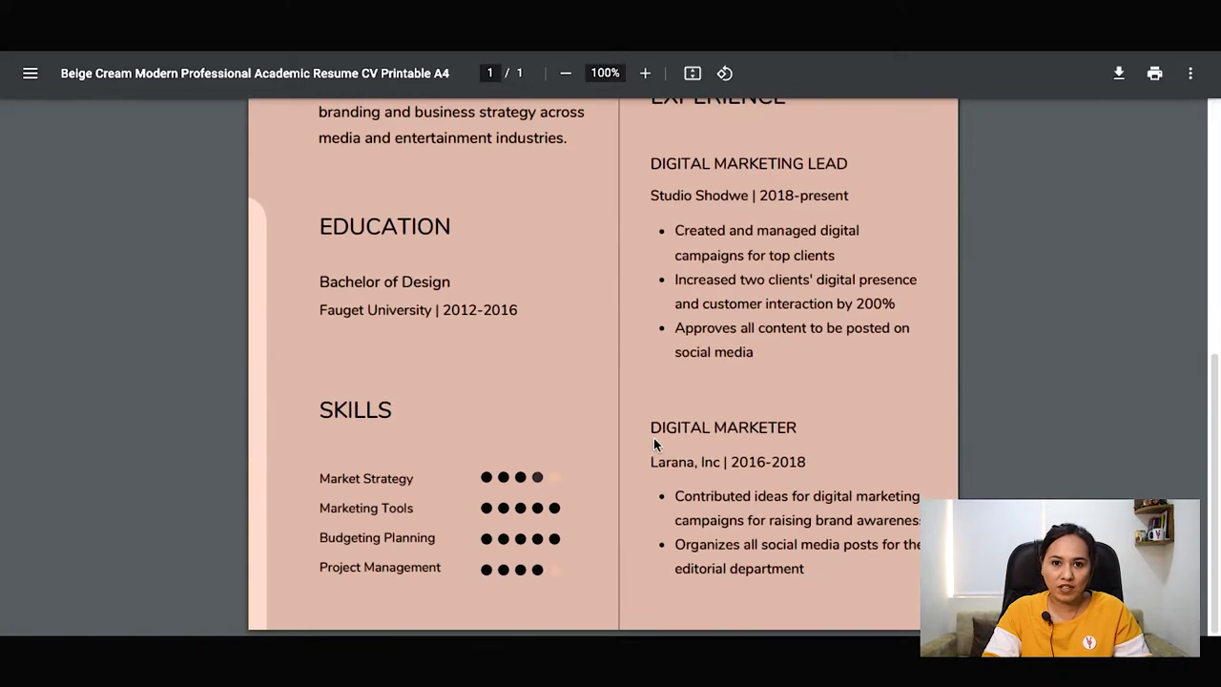
scroll(600, 486, up, 5)
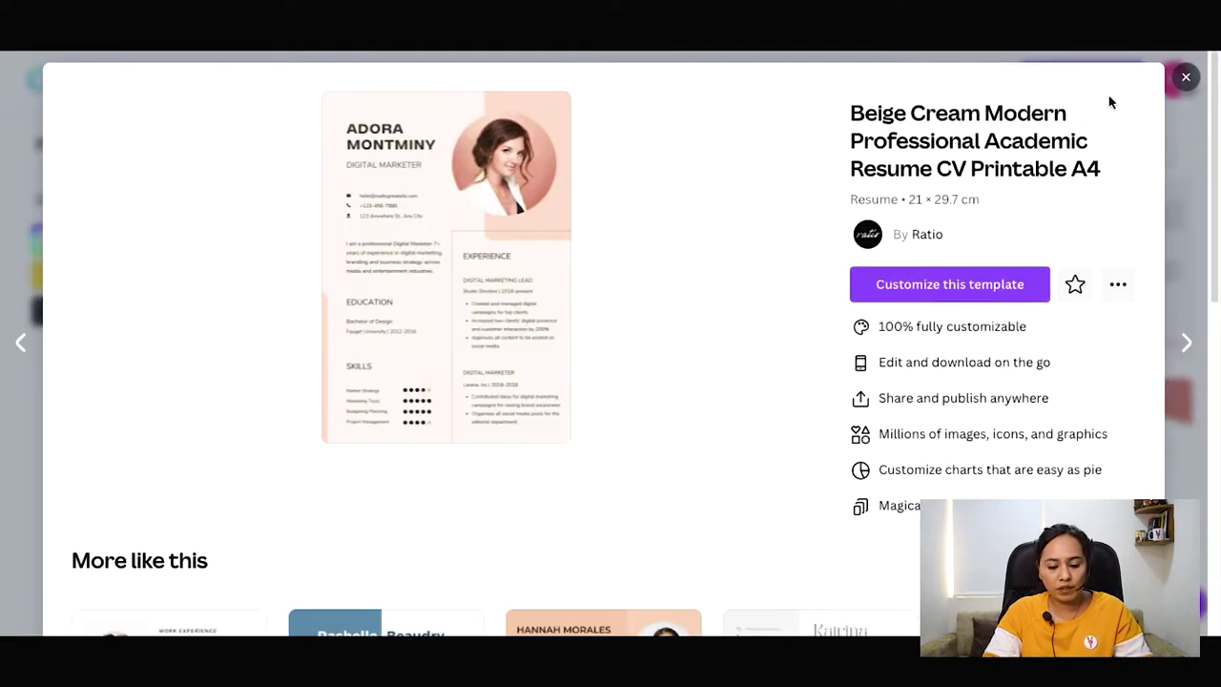
- Close the Beige Cream resume template preview
click(1173, 82)
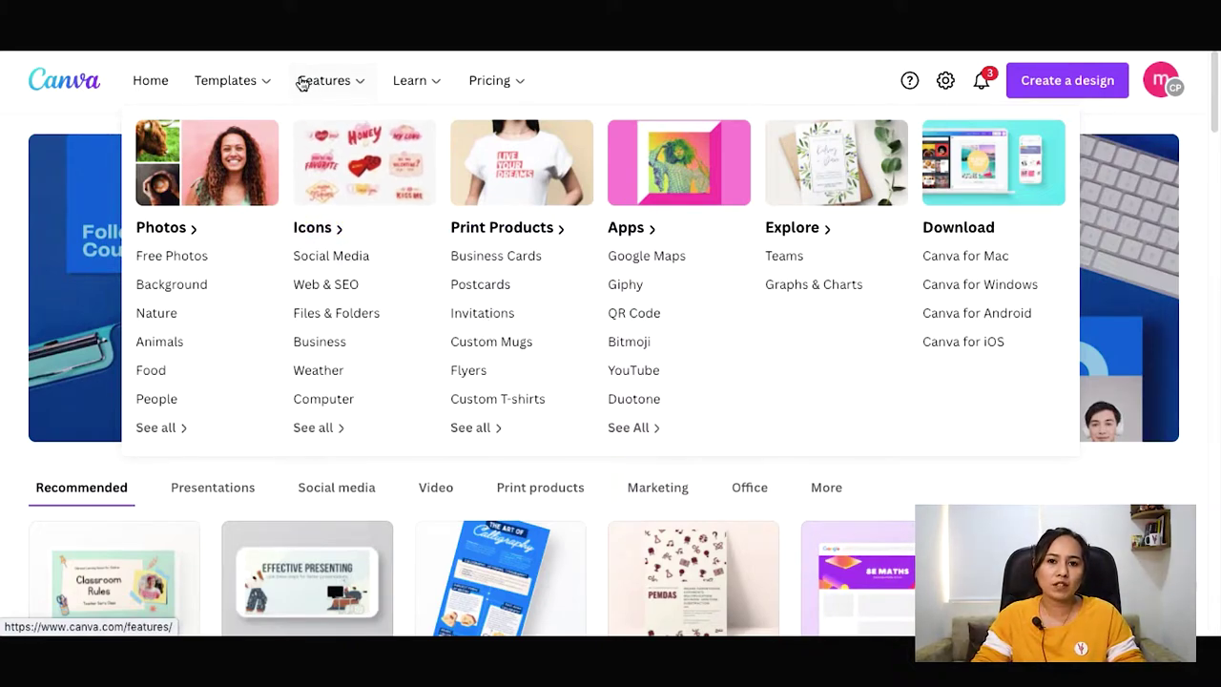
- Filter Presentation templates to Creative and customize the yellow Social Media Strategy template
mouse_move(247, 86)
click(468, 259)
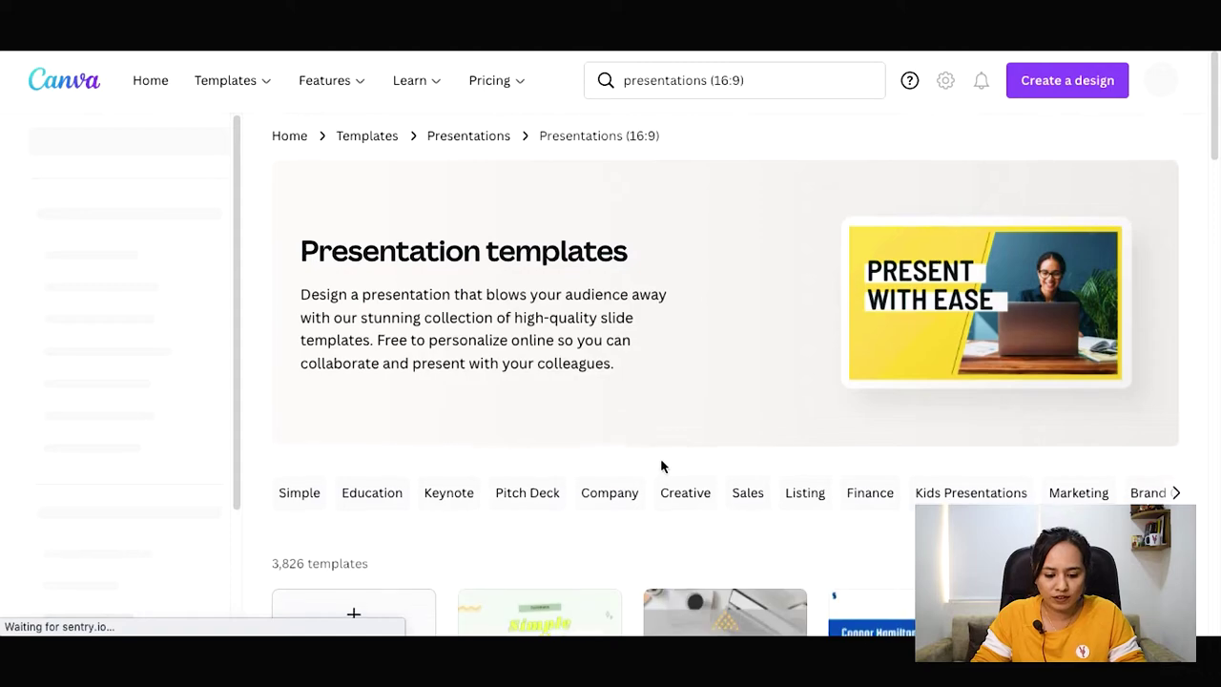
scroll(660, 466, down, 4)
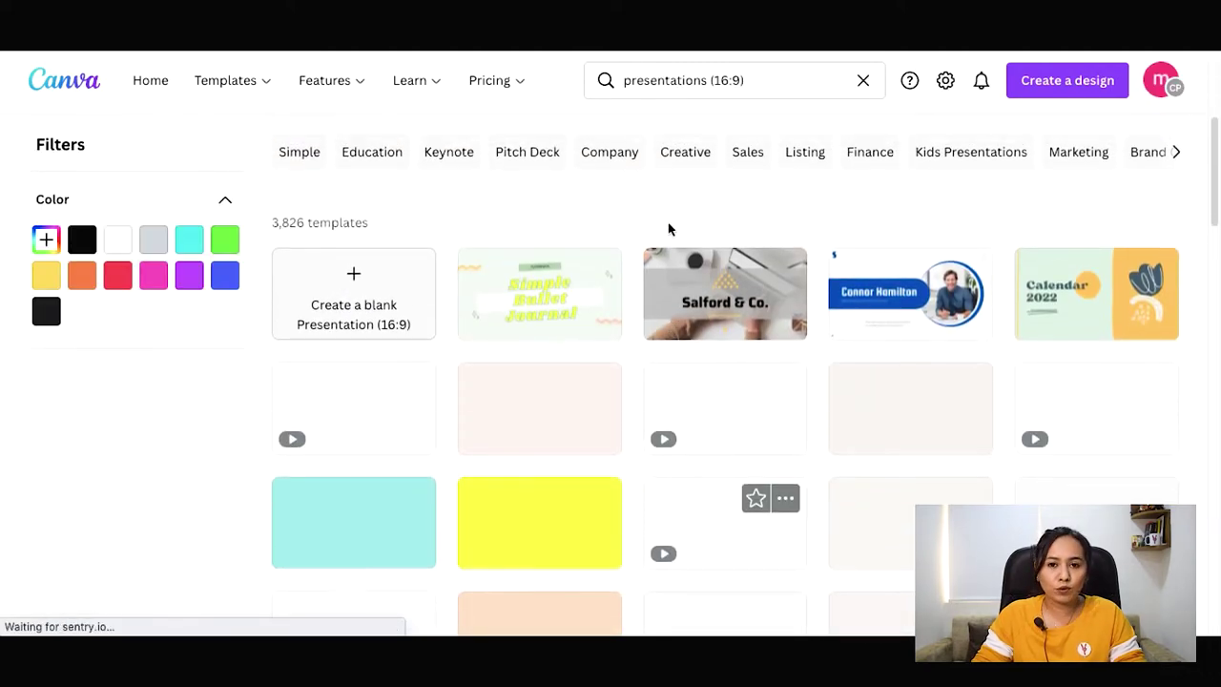
click(692, 158)
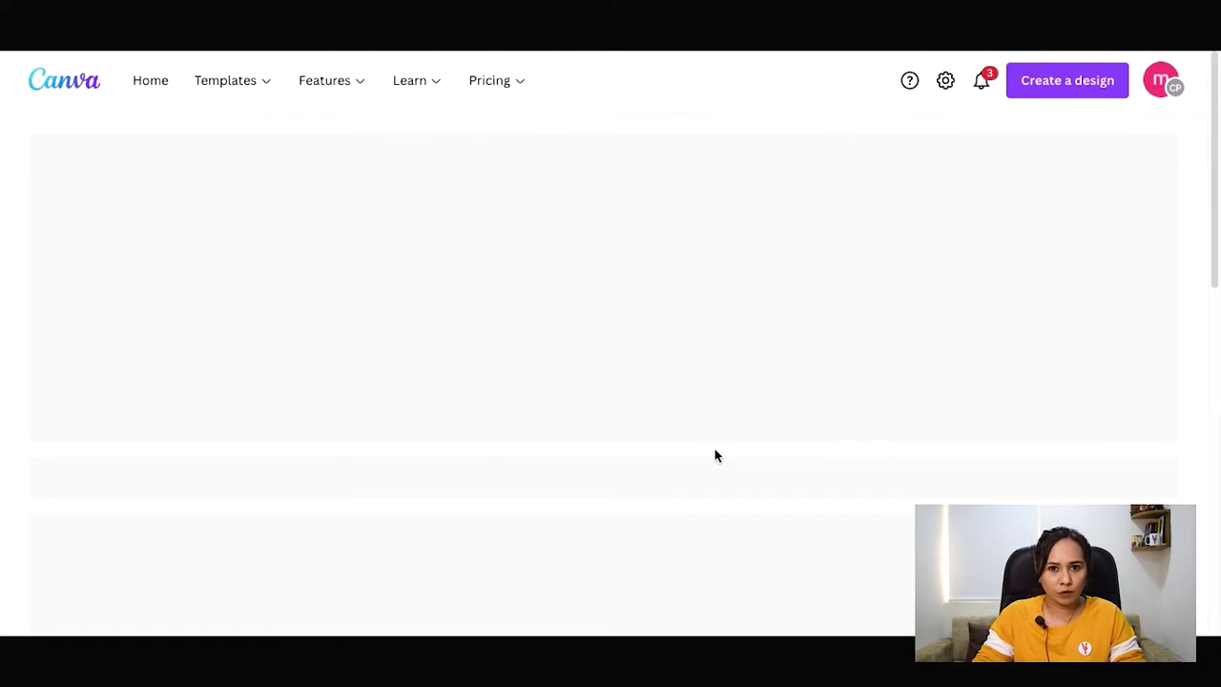
scroll(715, 455, down, 5)
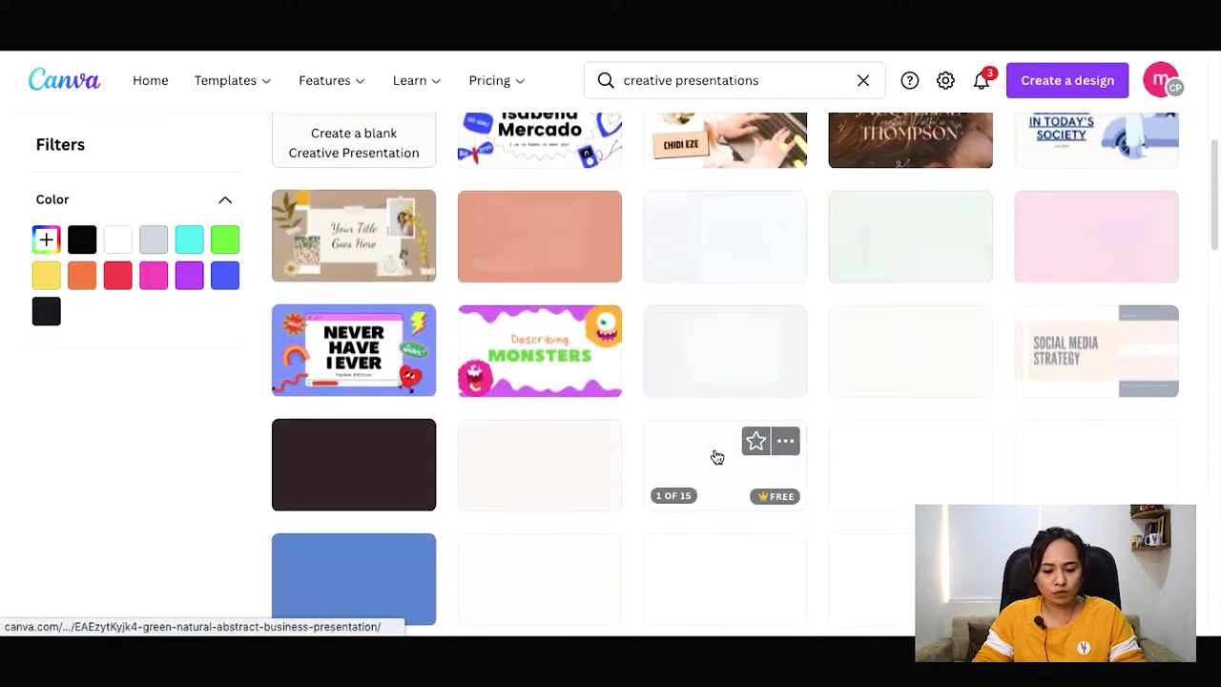
scroll(716, 456, down, 3)
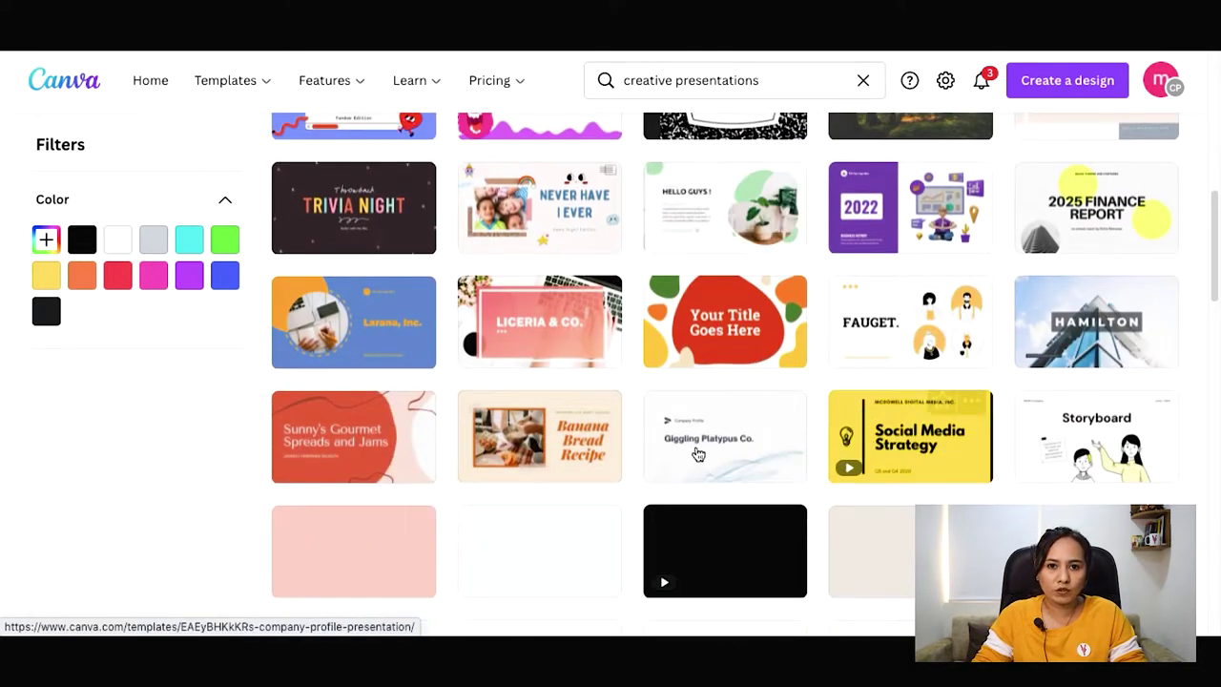
click(698, 453)
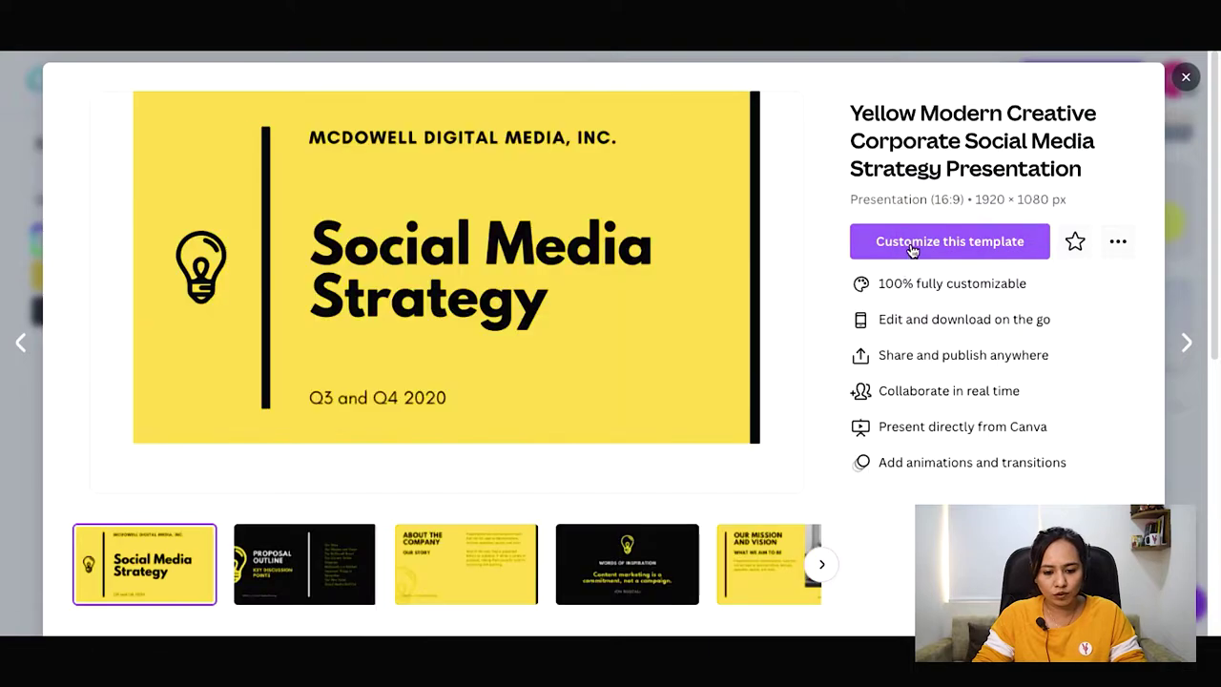
click(911, 244)
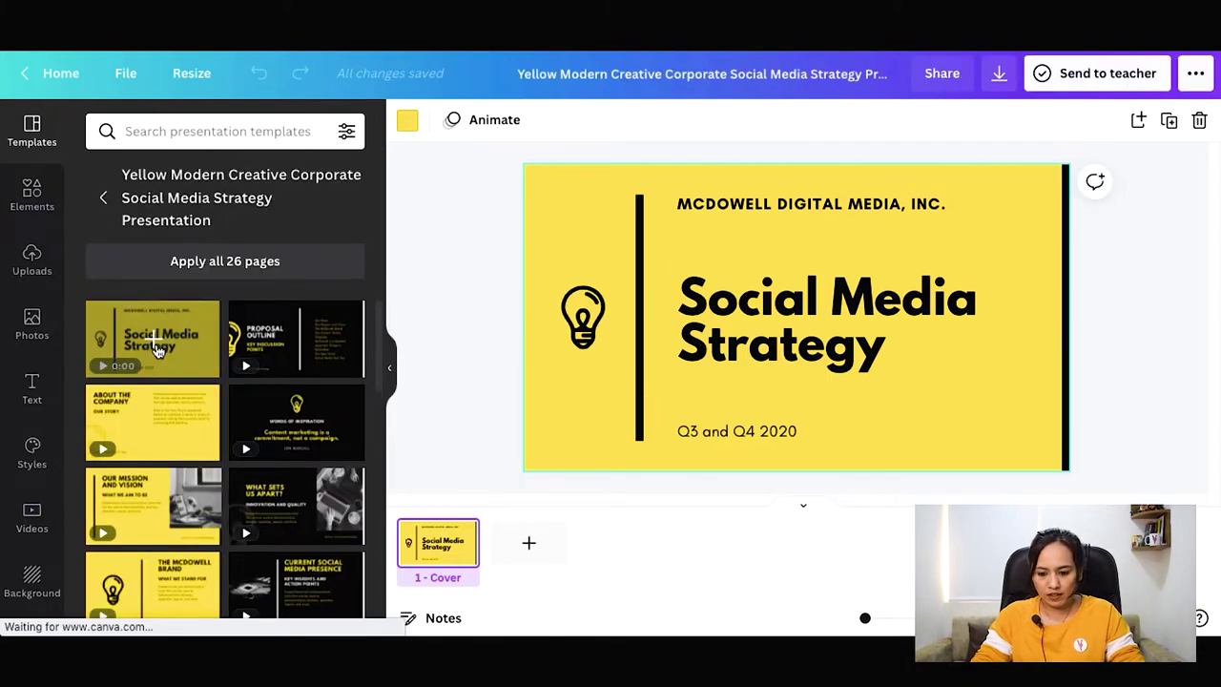
- Replace the MCDOWELL DIGITAL MEDIA, INC. cover heading with VIDES YATRA
click(786, 338)
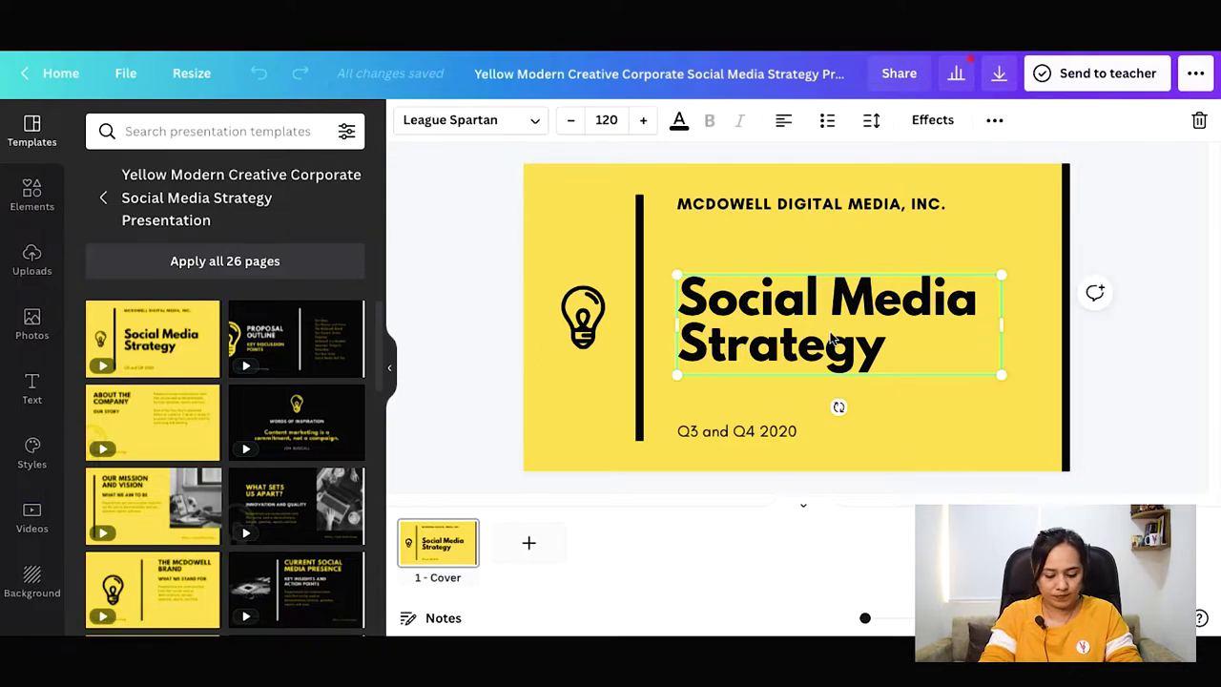
click(798, 204)
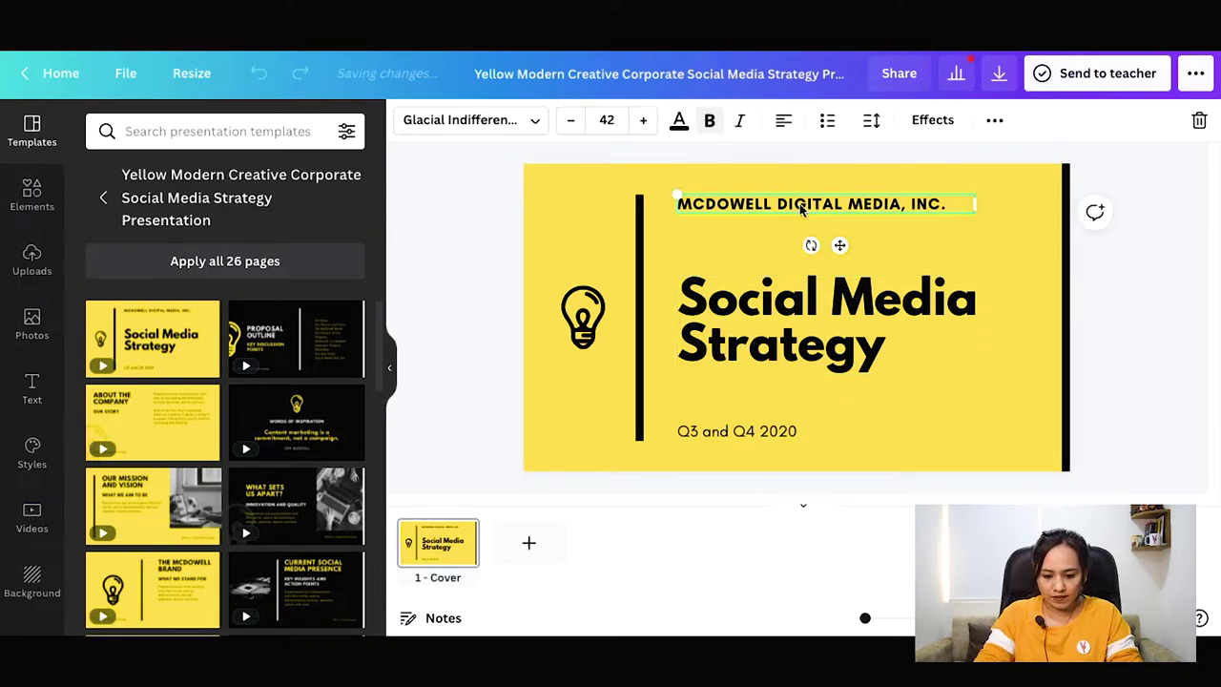
double_click(809, 204)
triple_click(808, 204)
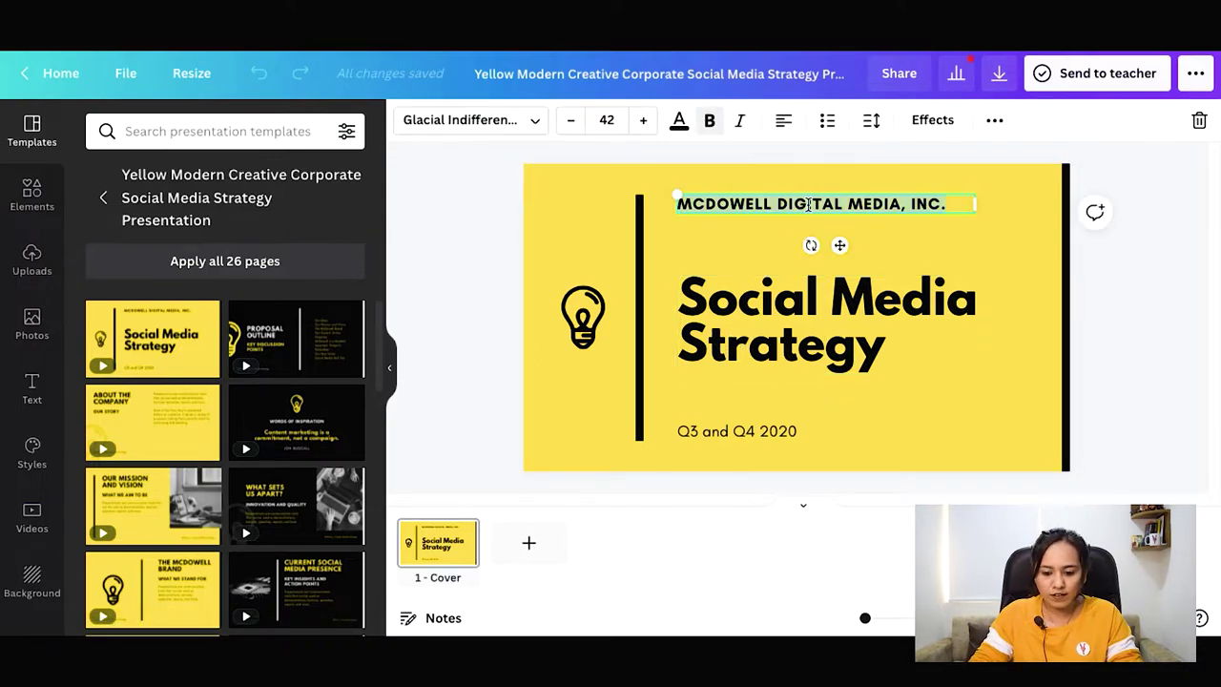
text(VIDES YTARA)
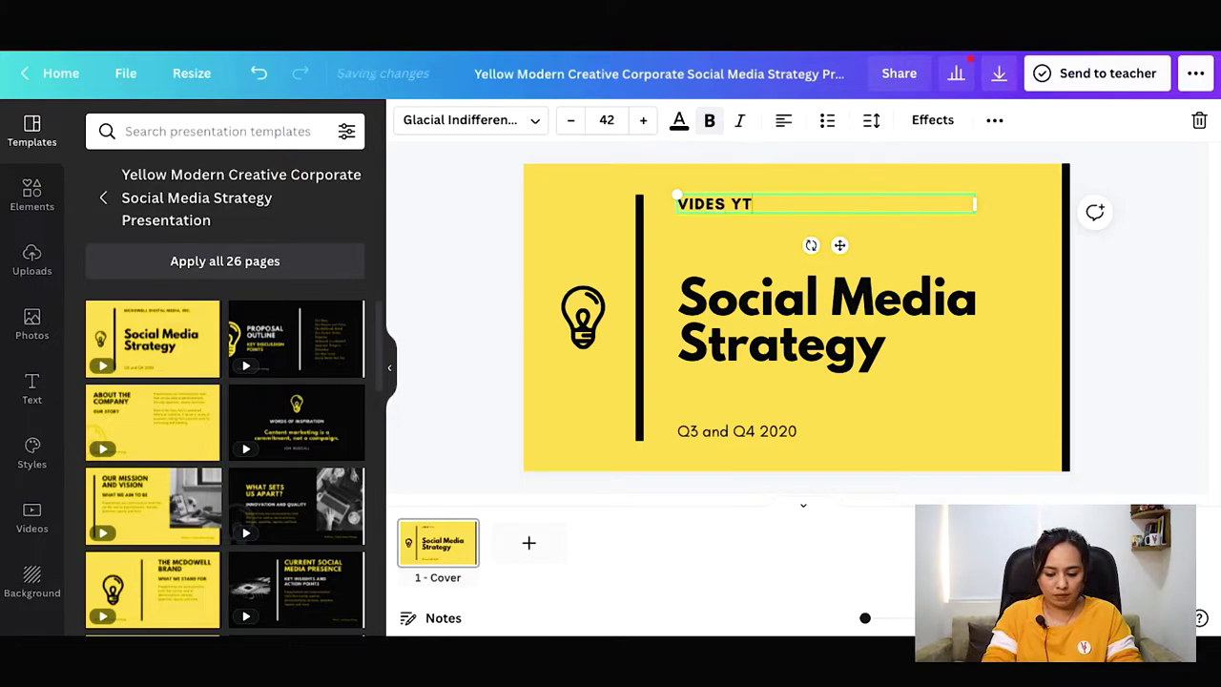
key(BackSpace)
key(BackSpace)
key(BackSpace)
key(BackSpace)
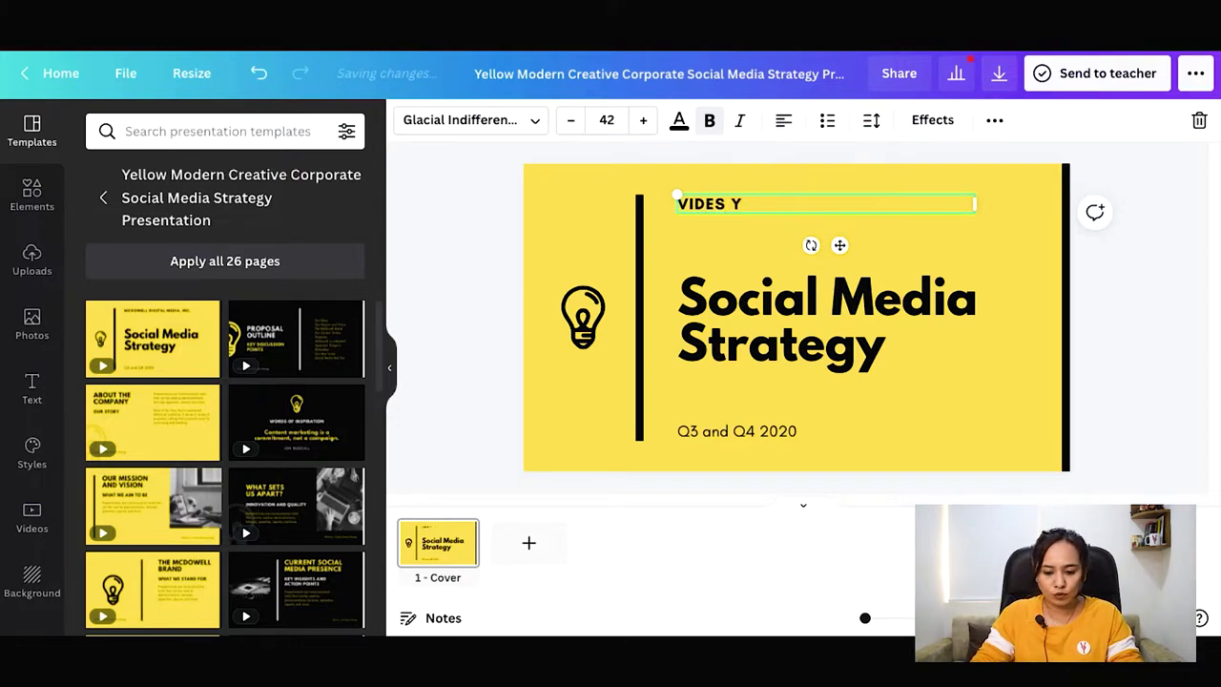
text(ATRA)
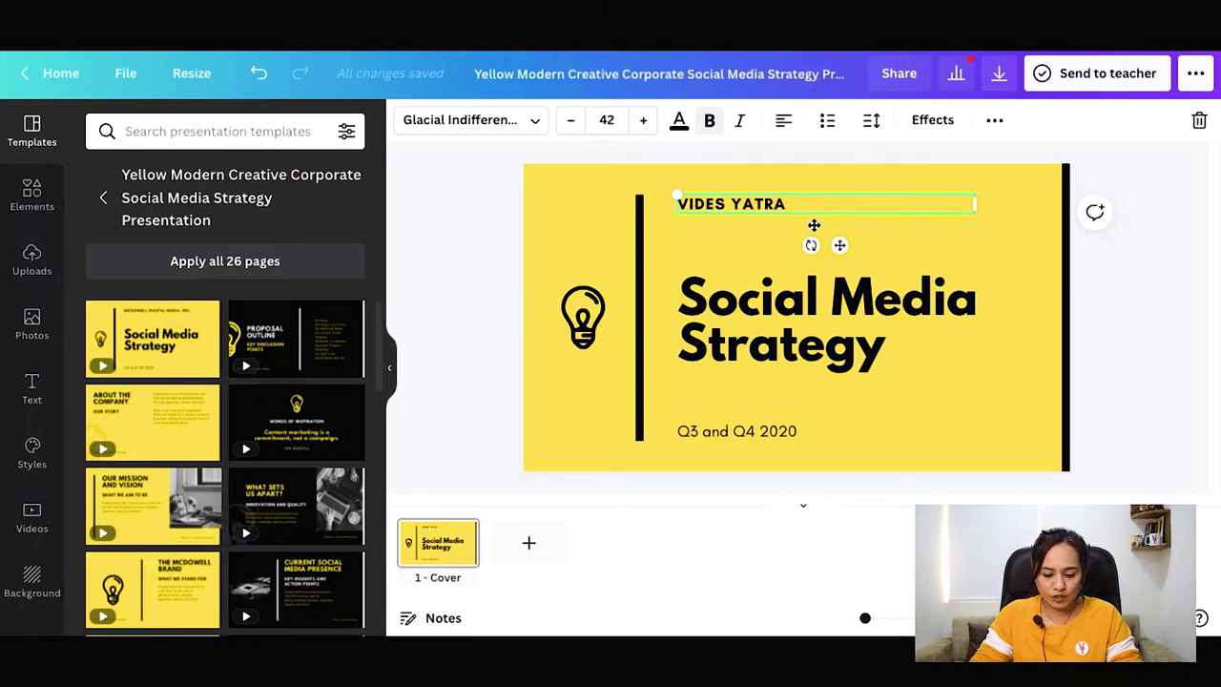
click(763, 226)
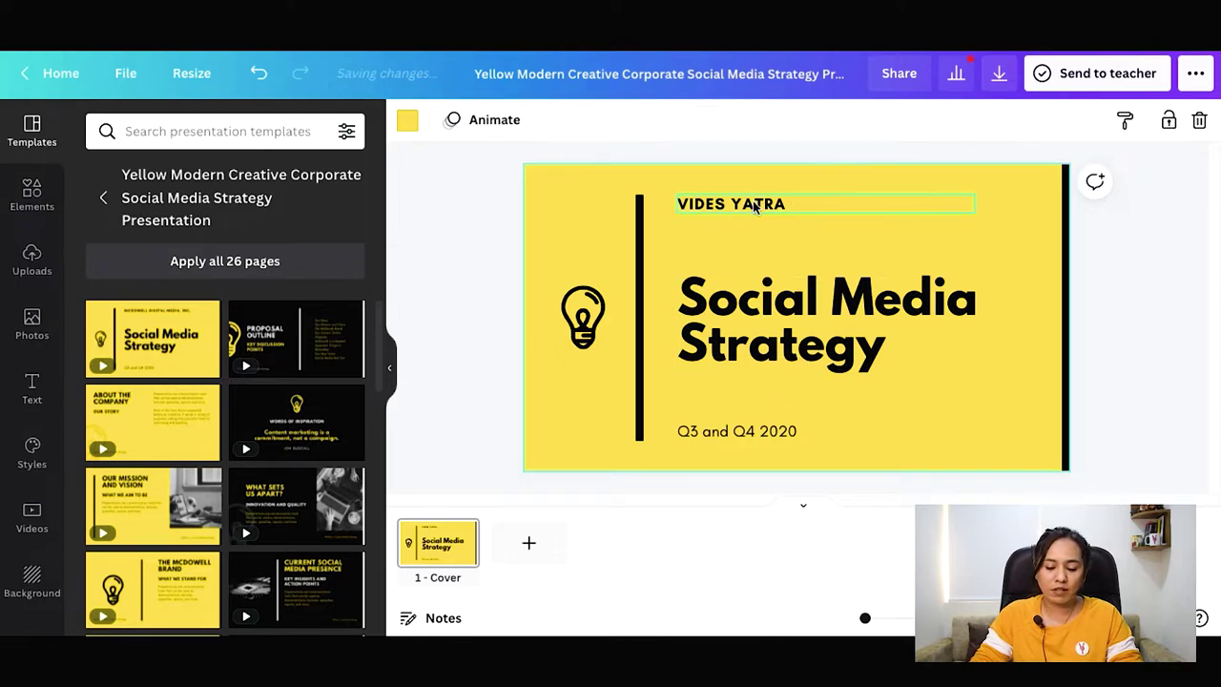
- Select the cover's date line, VIDES YATRA heading and title in turn to check them
click(583, 315)
click(735, 430)
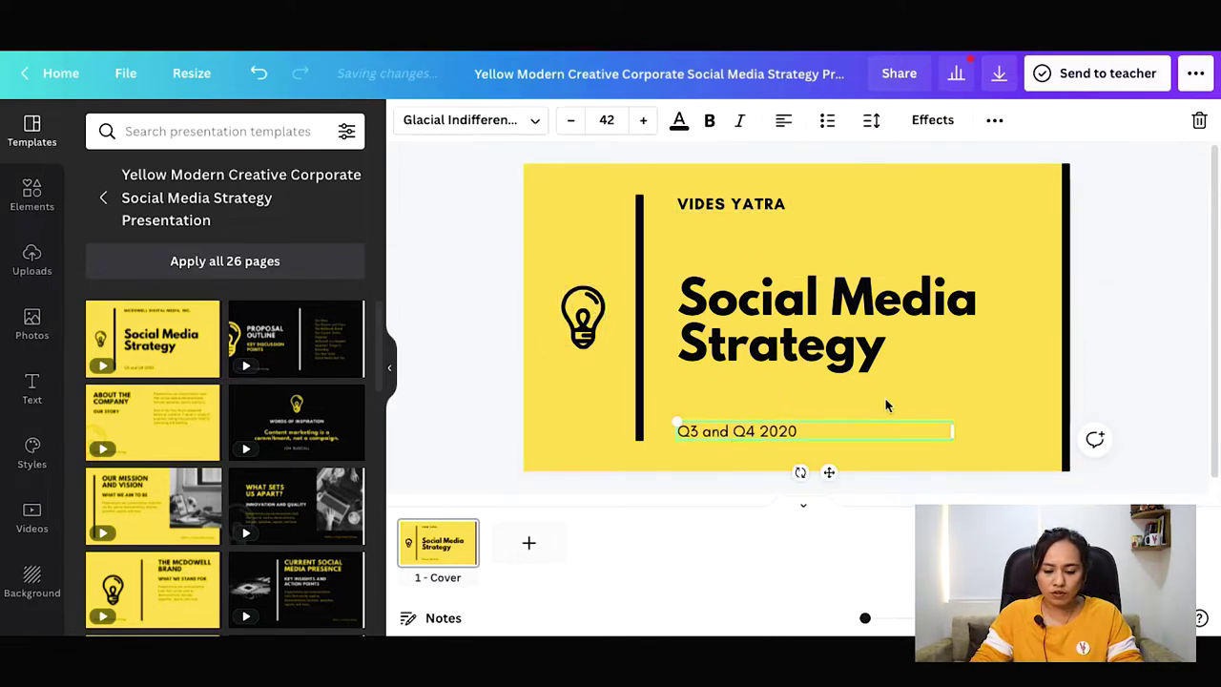
click(892, 391)
click(705, 210)
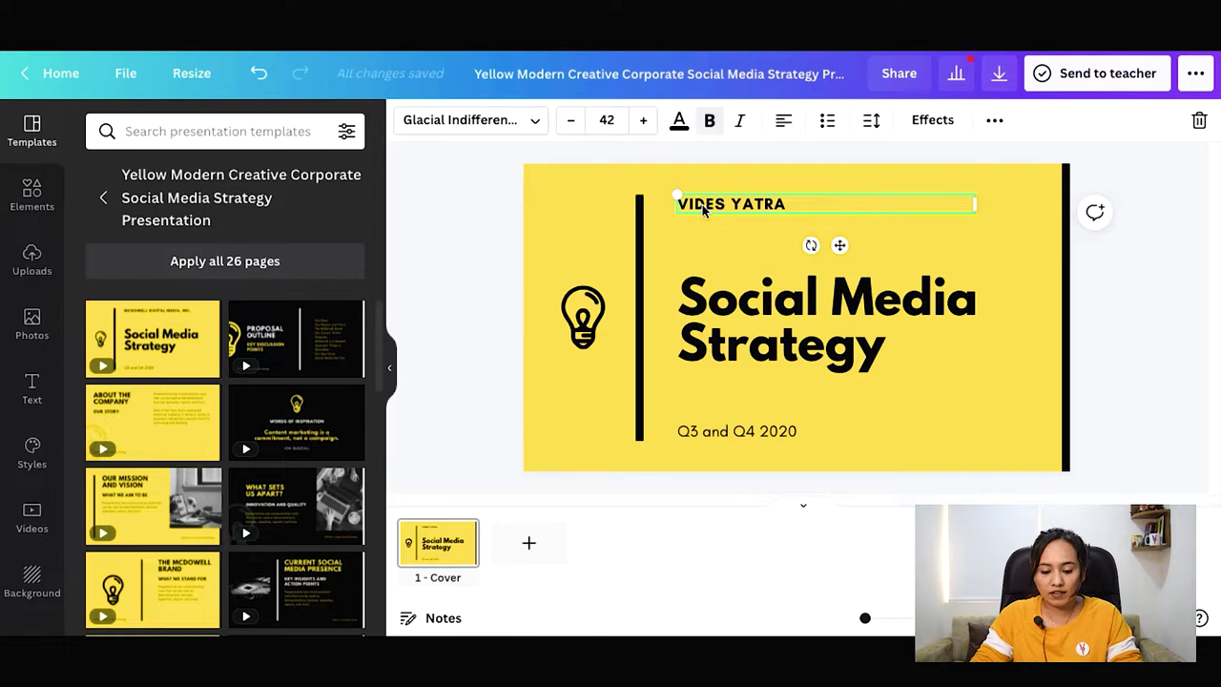
click(776, 315)
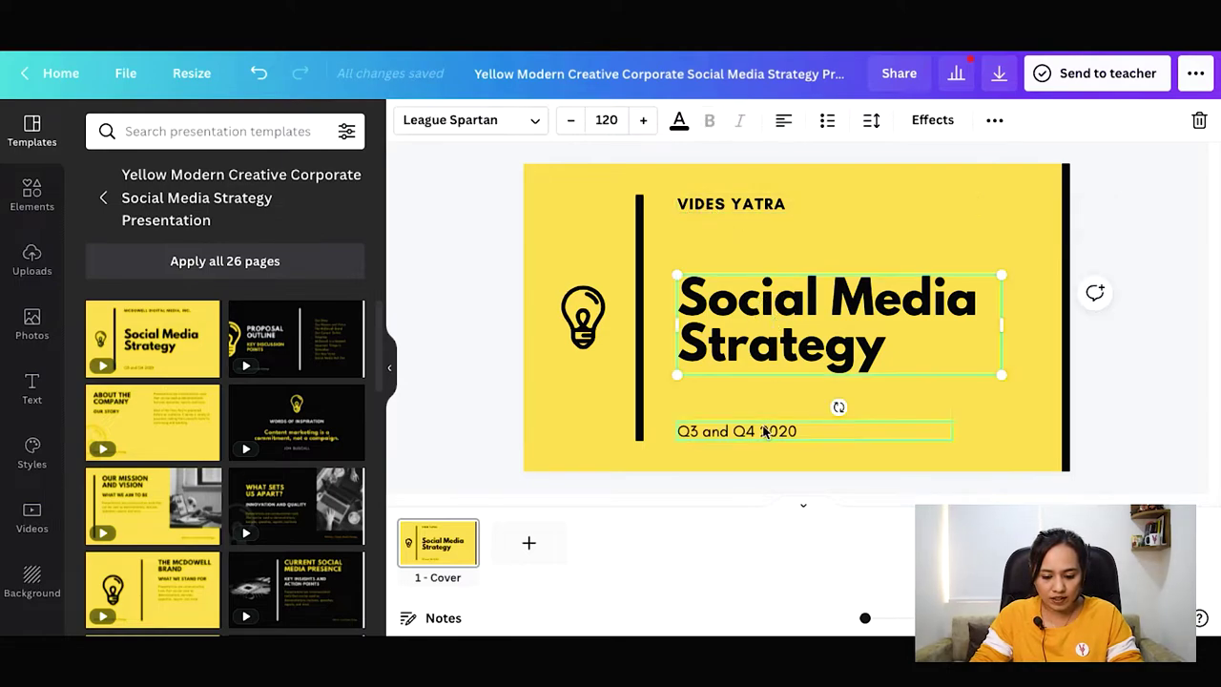
click(720, 436)
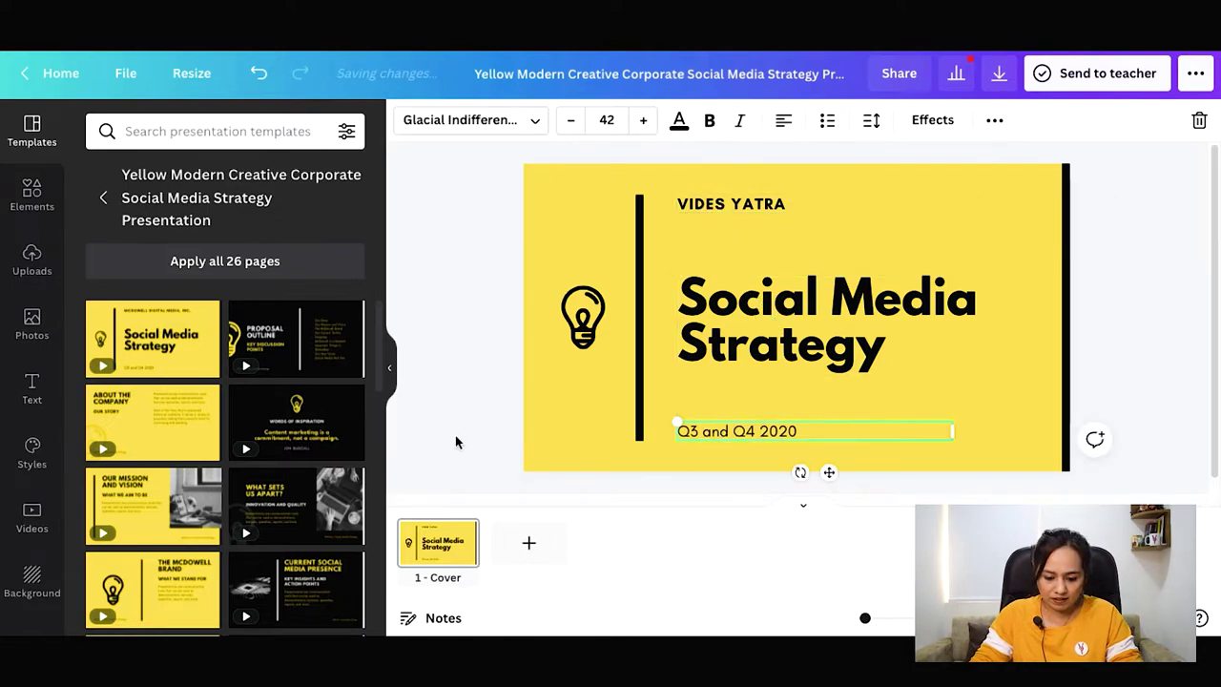
- Add the Proposal Outline slide as page 2, retype its footer as Vides Yatra, and select the discussion list
click(273, 329)
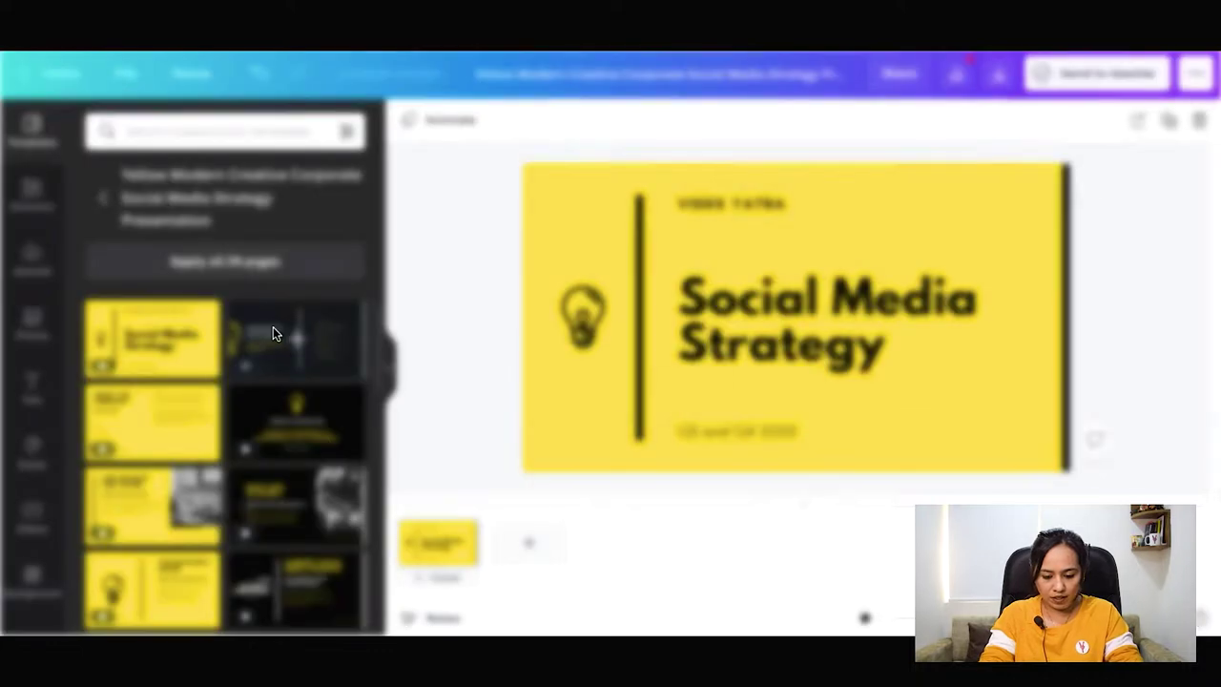
click(664, 391)
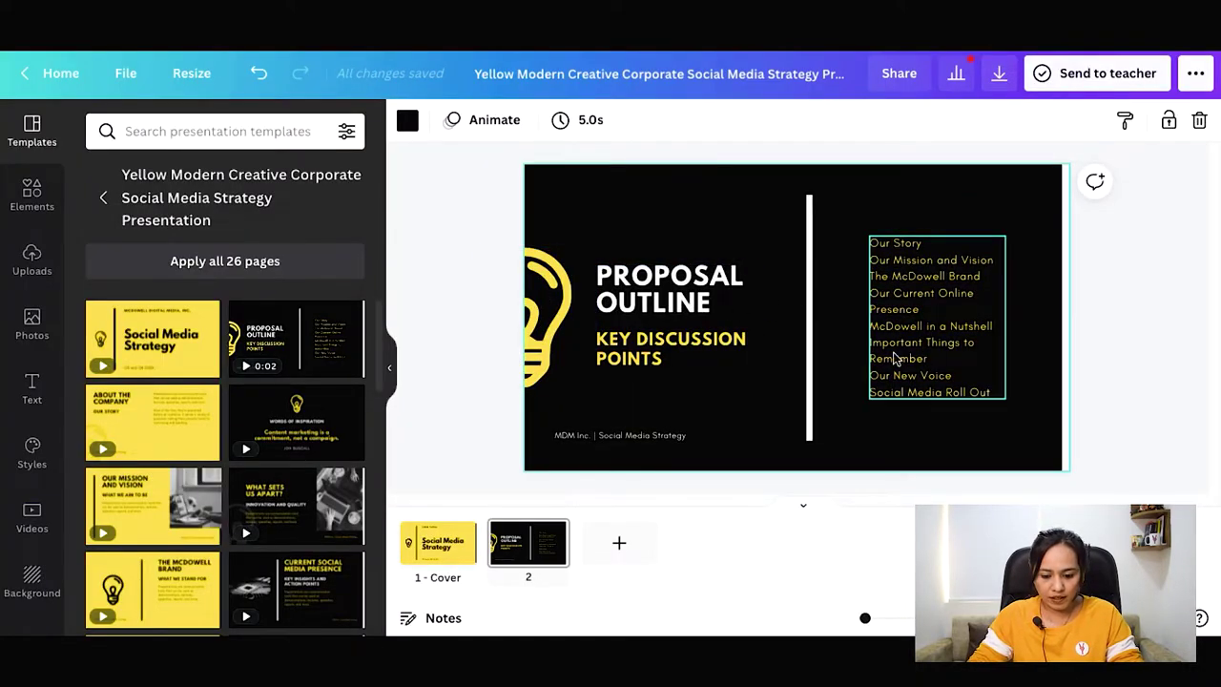
double_click(640, 435)
key(BackSpace)
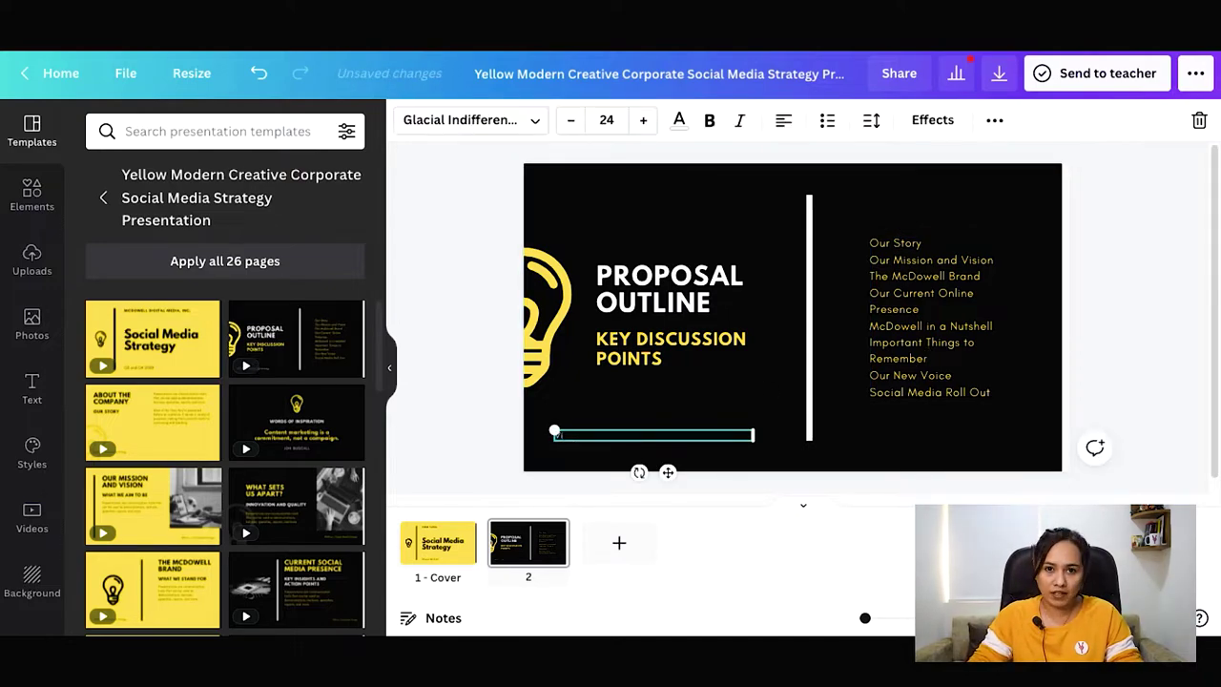
text(Video)
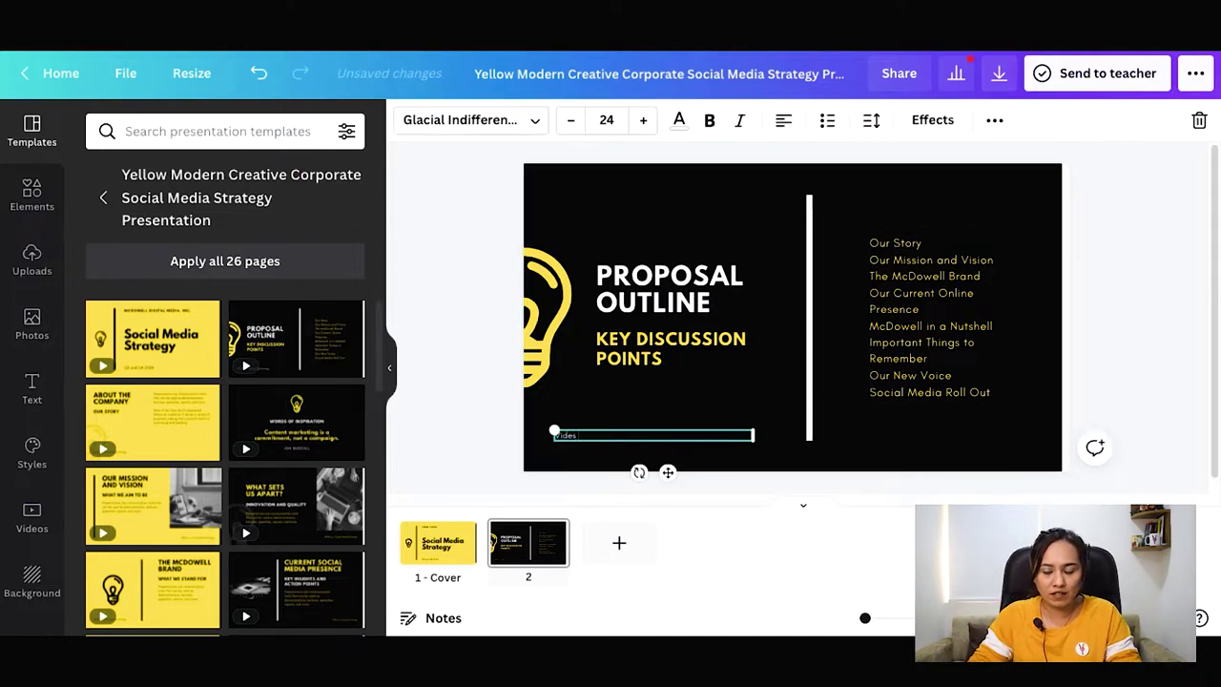
text( Yatra)
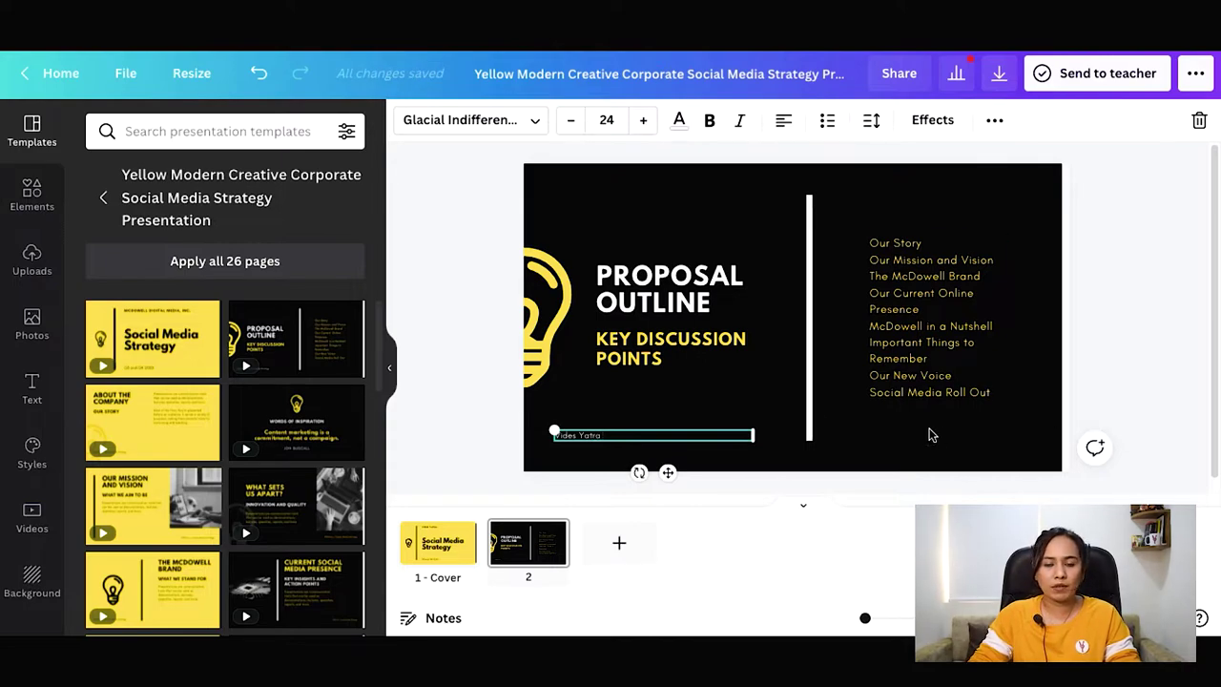
click(926, 430)
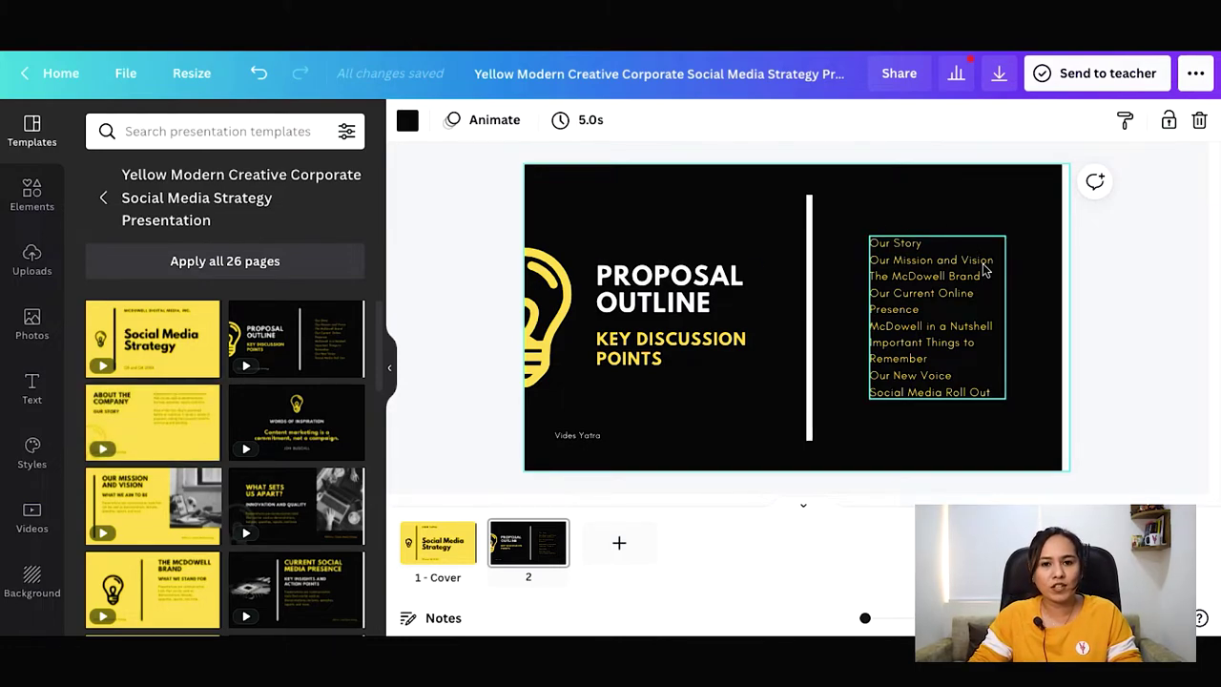
double_click(939, 324)
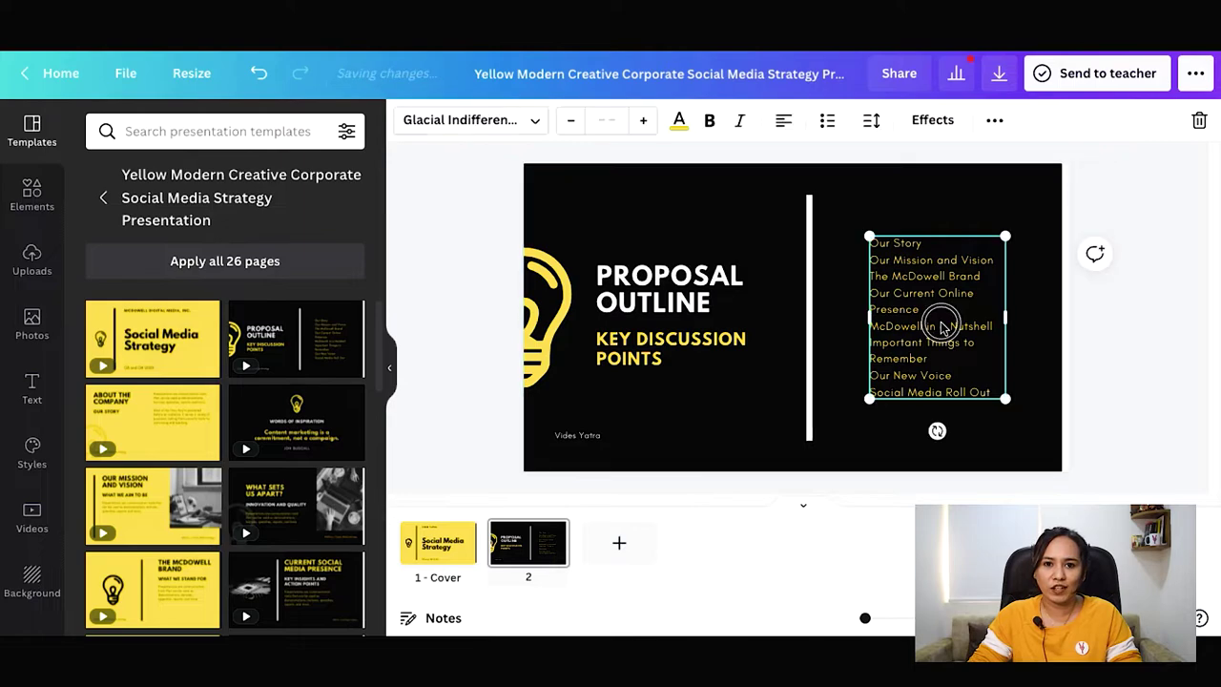
click(940, 322)
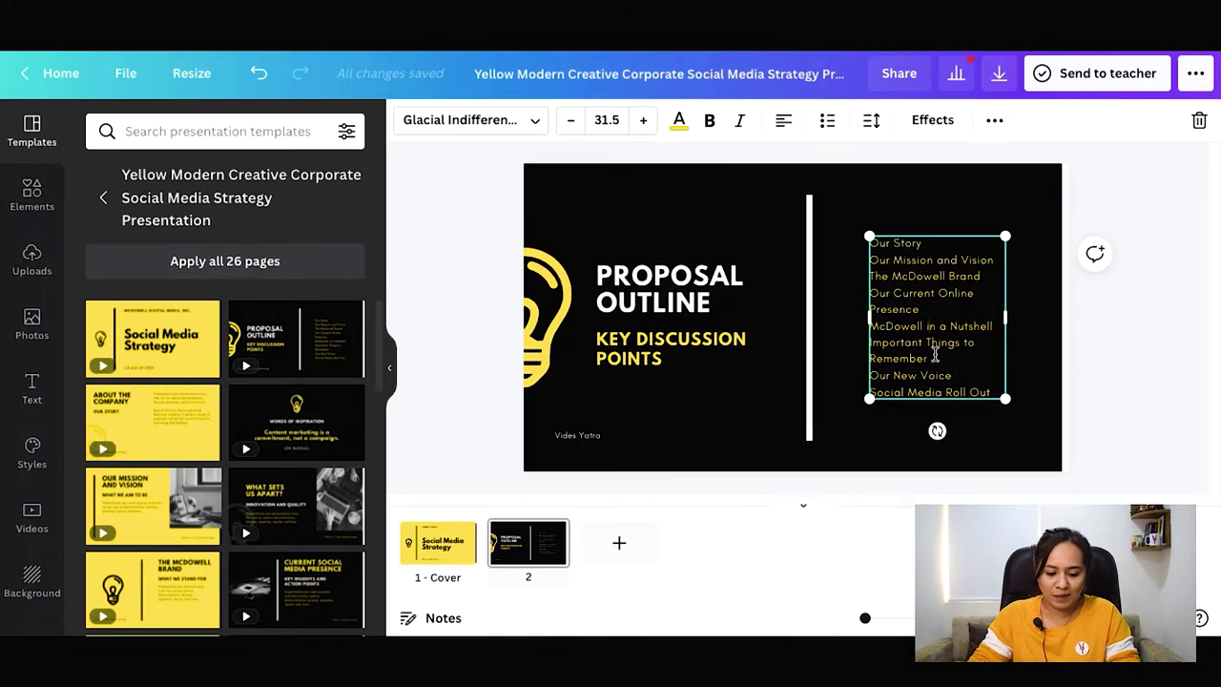
- Add the yellow About the Company / Our Story template slide as page 3
click(181, 436)
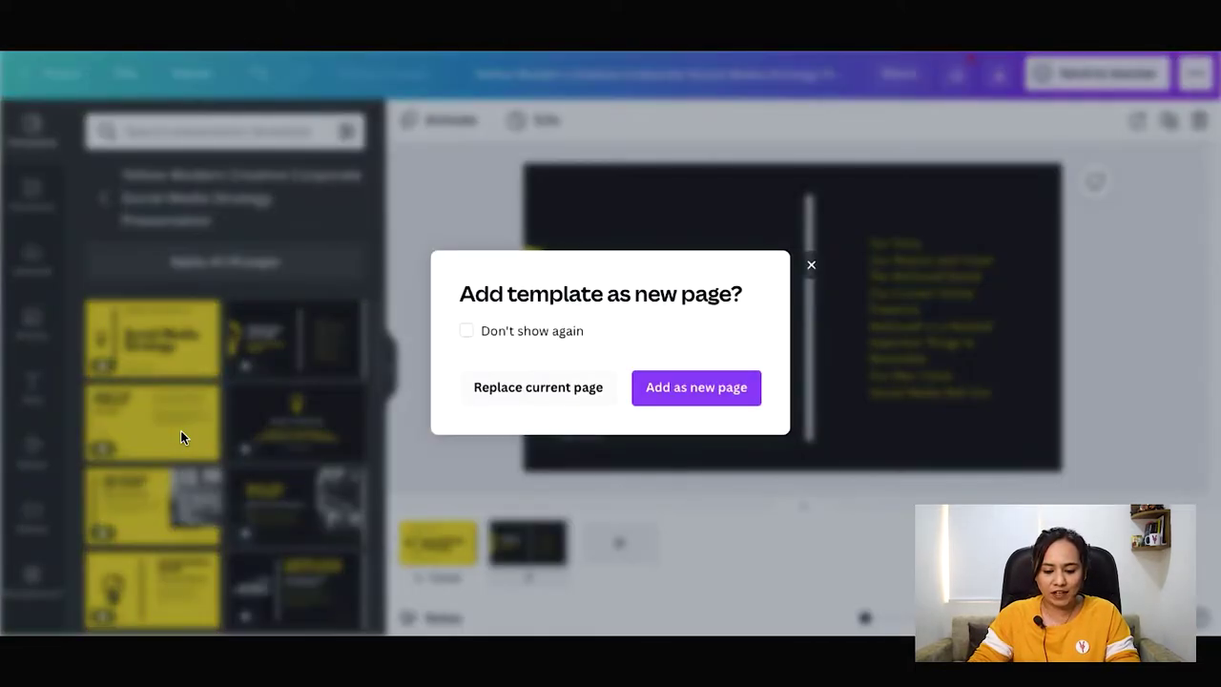
click(739, 388)
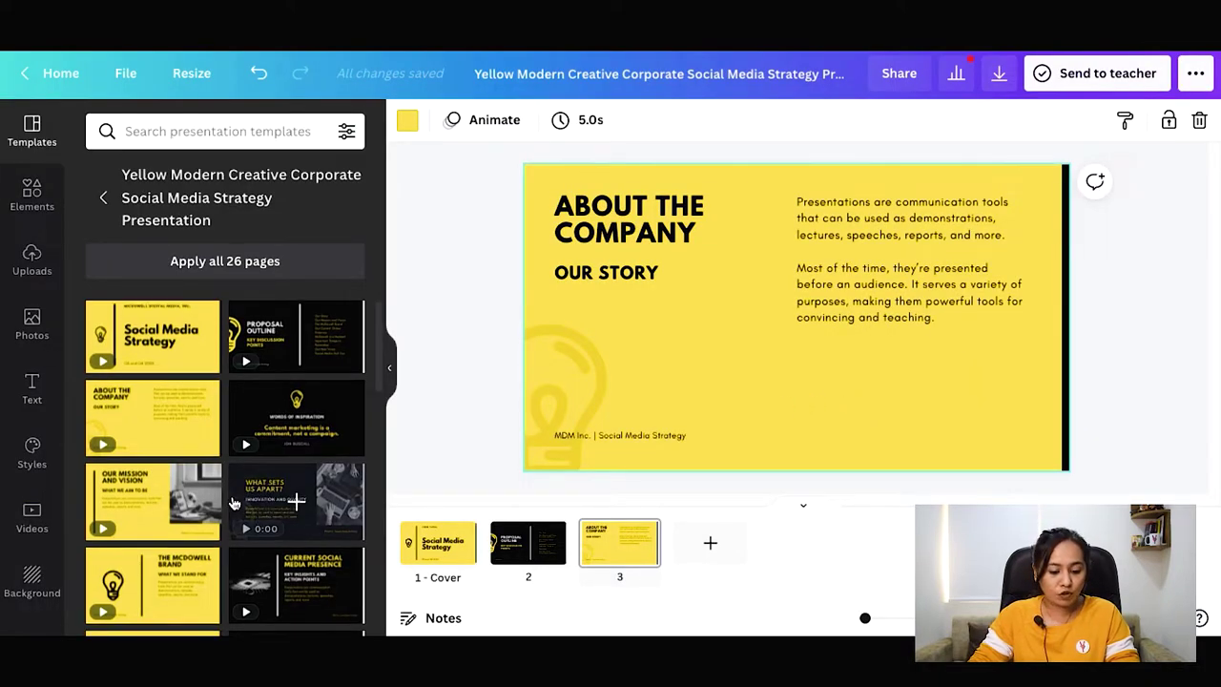
scroll(232, 503, down, 10)
scroll(232, 503, down, 1)
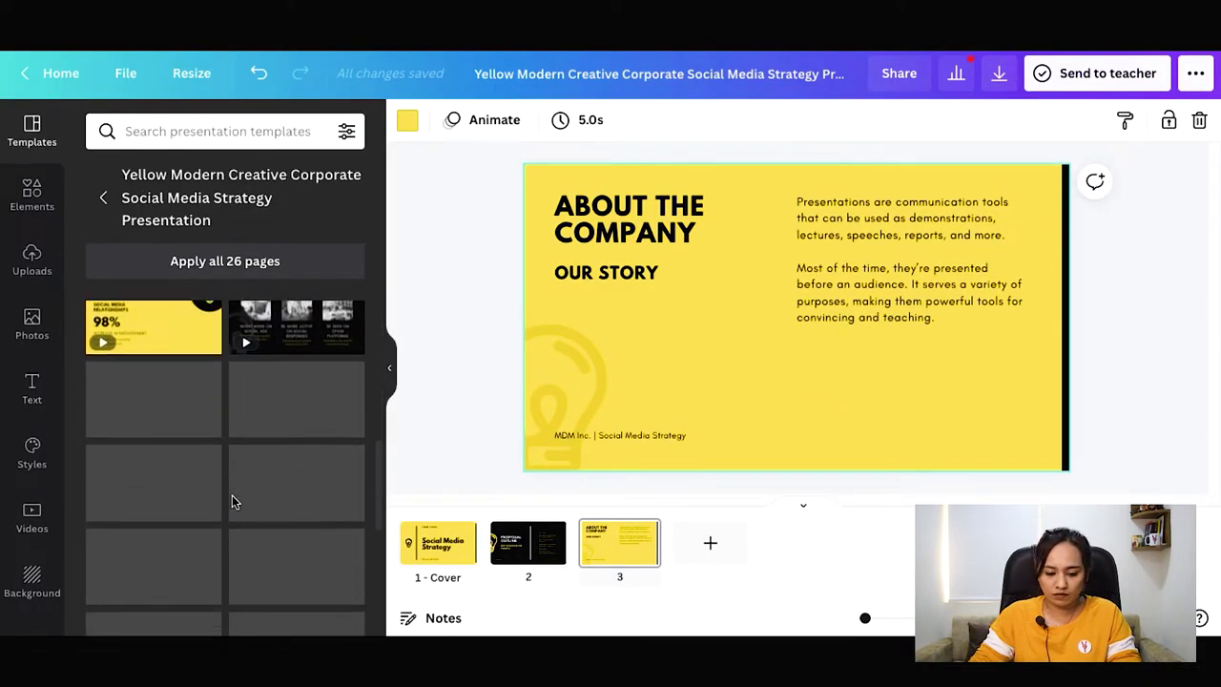
scroll(234, 502, up, 8)
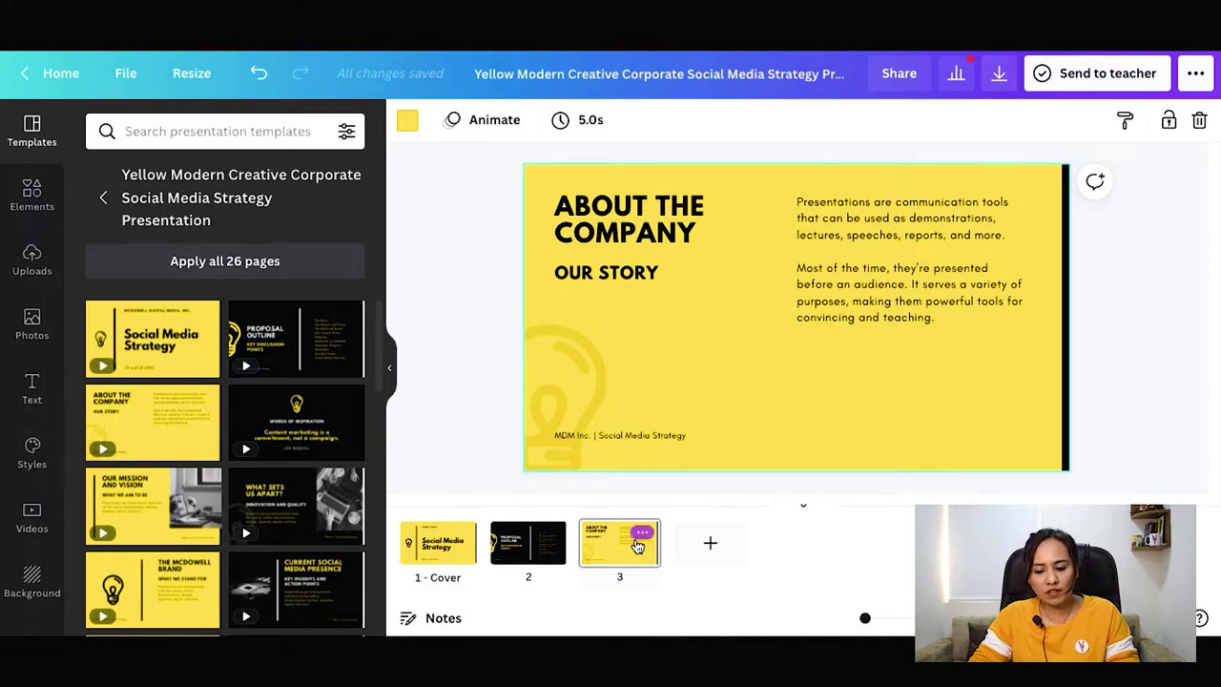
- Download all three presentation pages as an MP4 Video and open the downloaded file
click(999, 74)
click(956, 200)
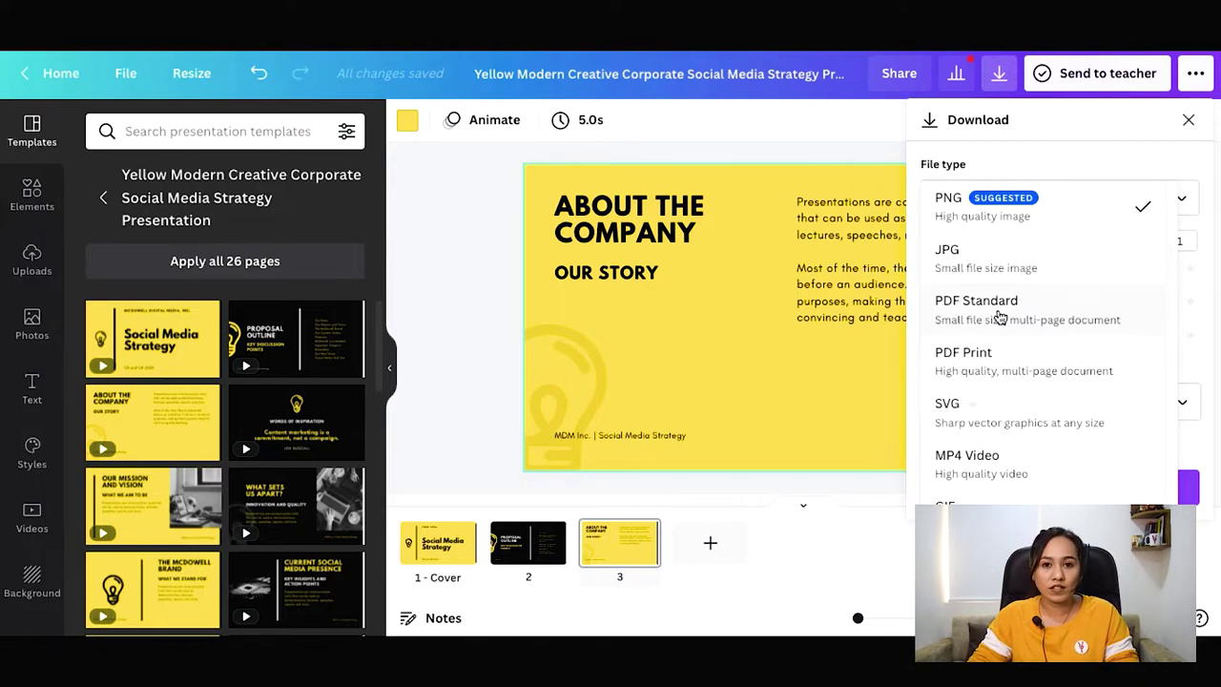
click(969, 458)
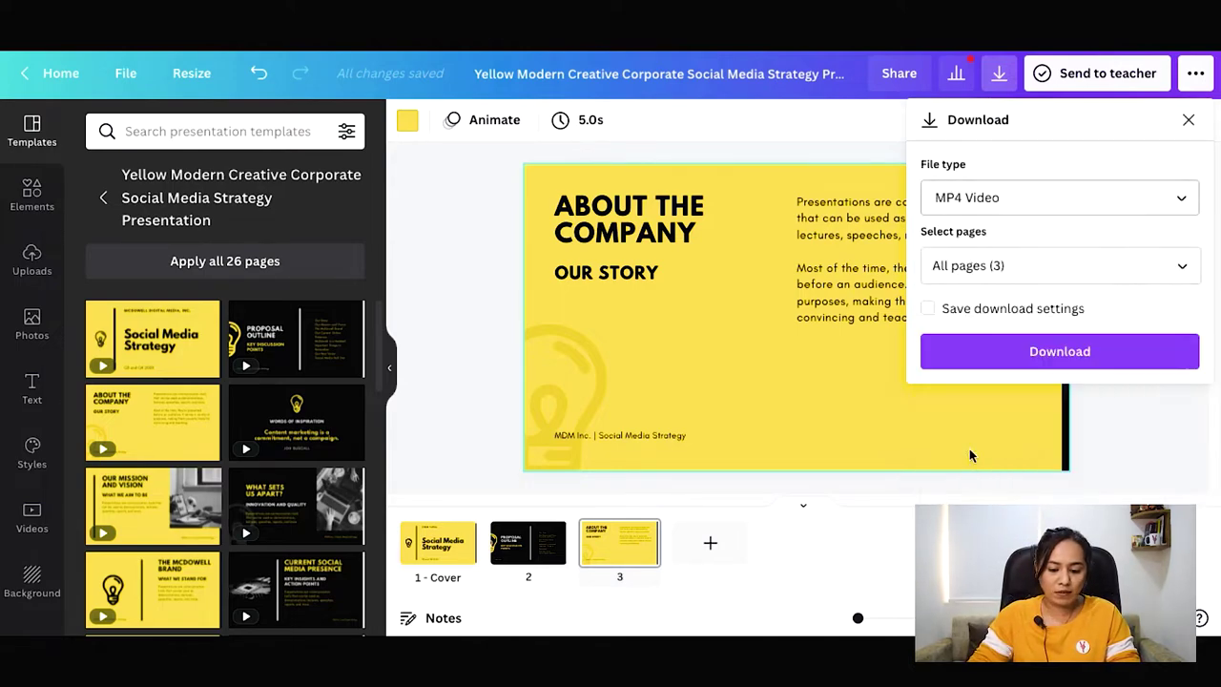
click(995, 353)
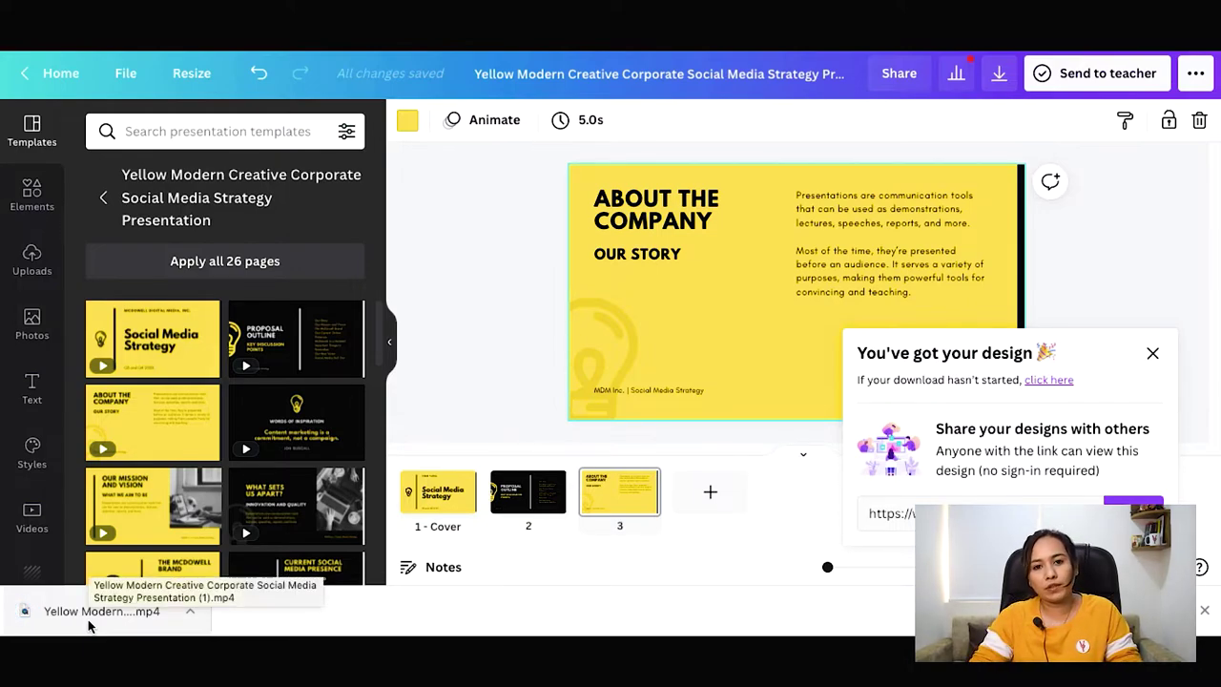
click(87, 619)
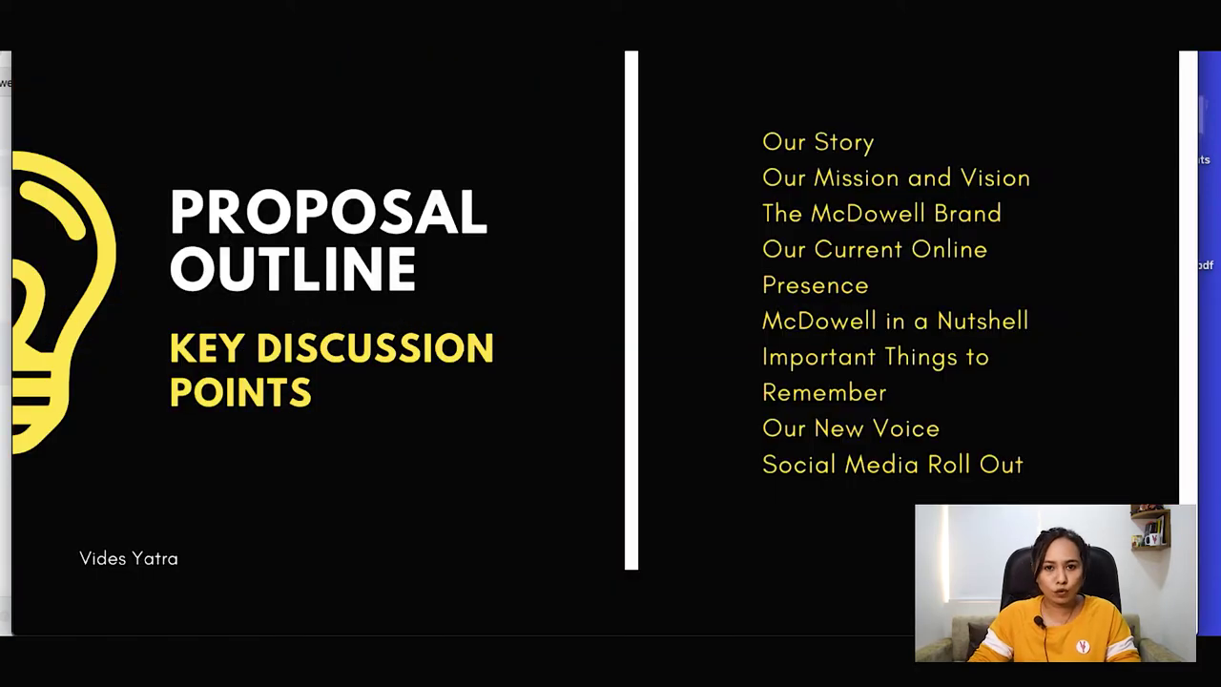
- Leave the finished video and return to the Canva home page's template categories
mouse_move(374, 364)
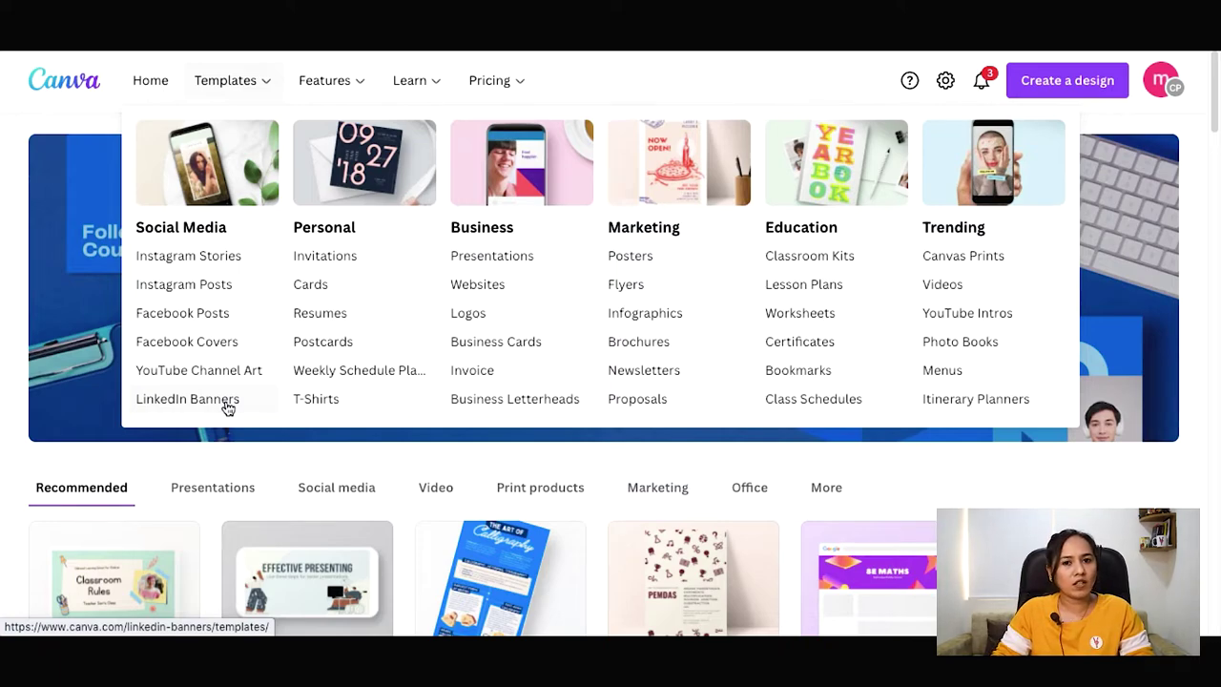
- Browse the Instagram Posts templates to reach the Black and Yellow Bold Noodles Food template
click(208, 291)
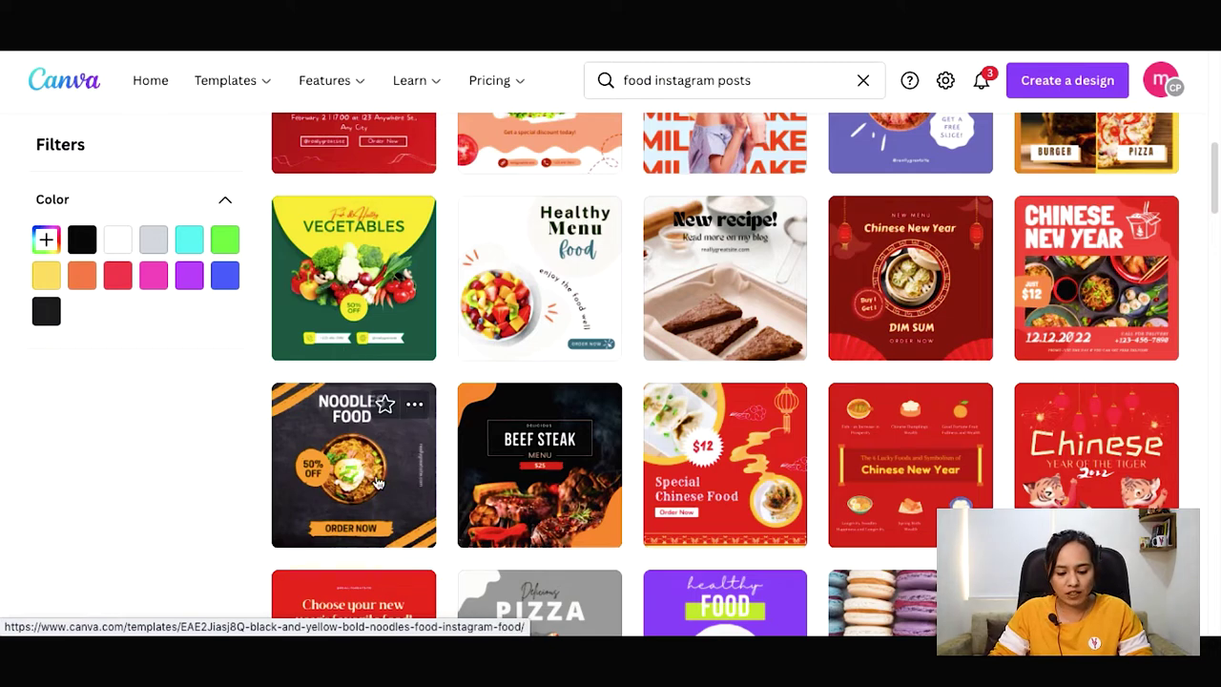
scroll(363, 474, up, 1)
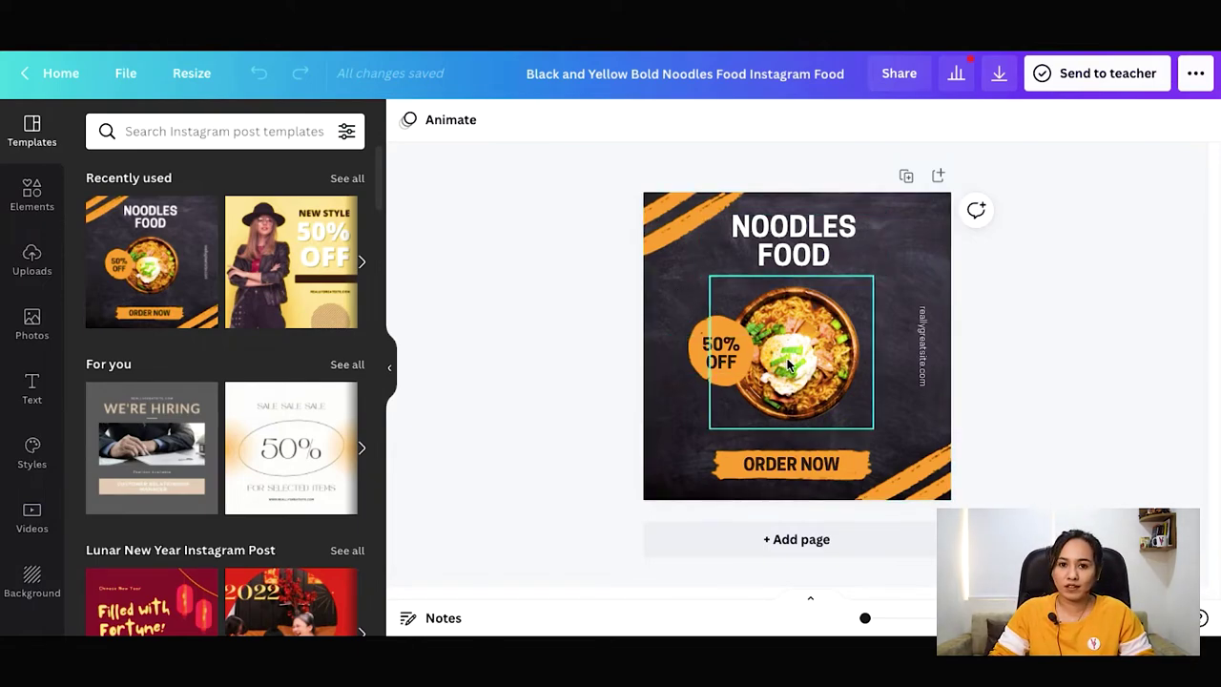
- Replace the vertical website text on the noodles post with 'Vides yatra'
click(688, 283)
double_click(692, 289)
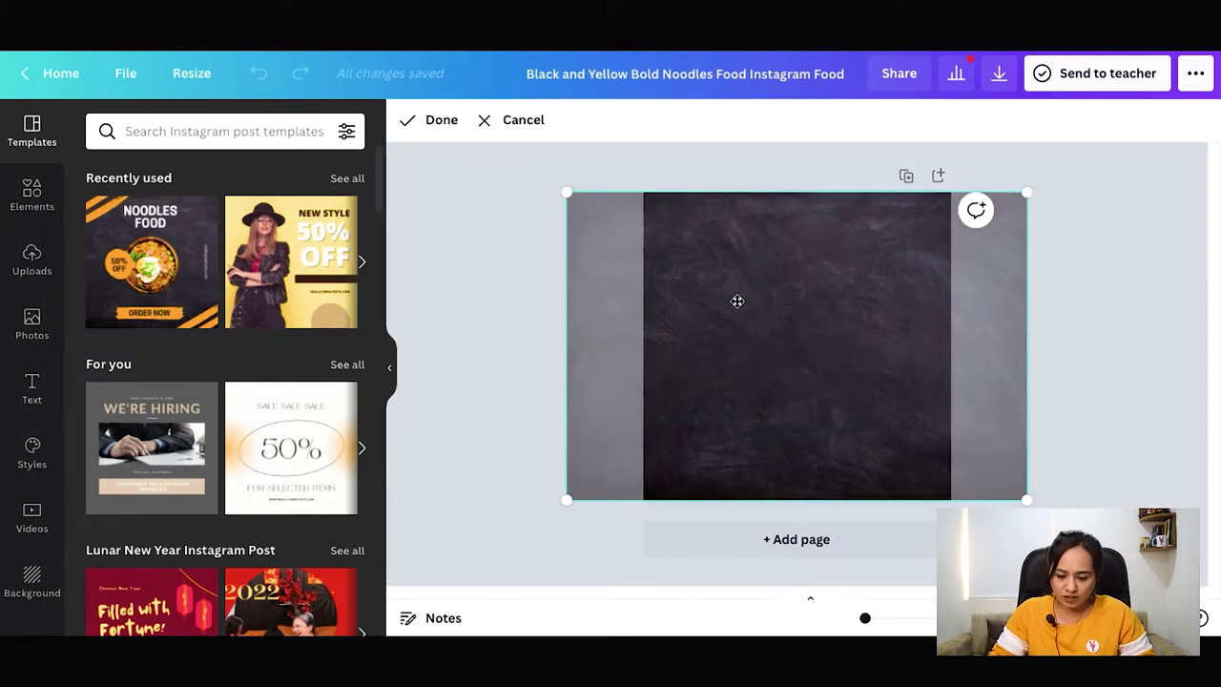
click(493, 120)
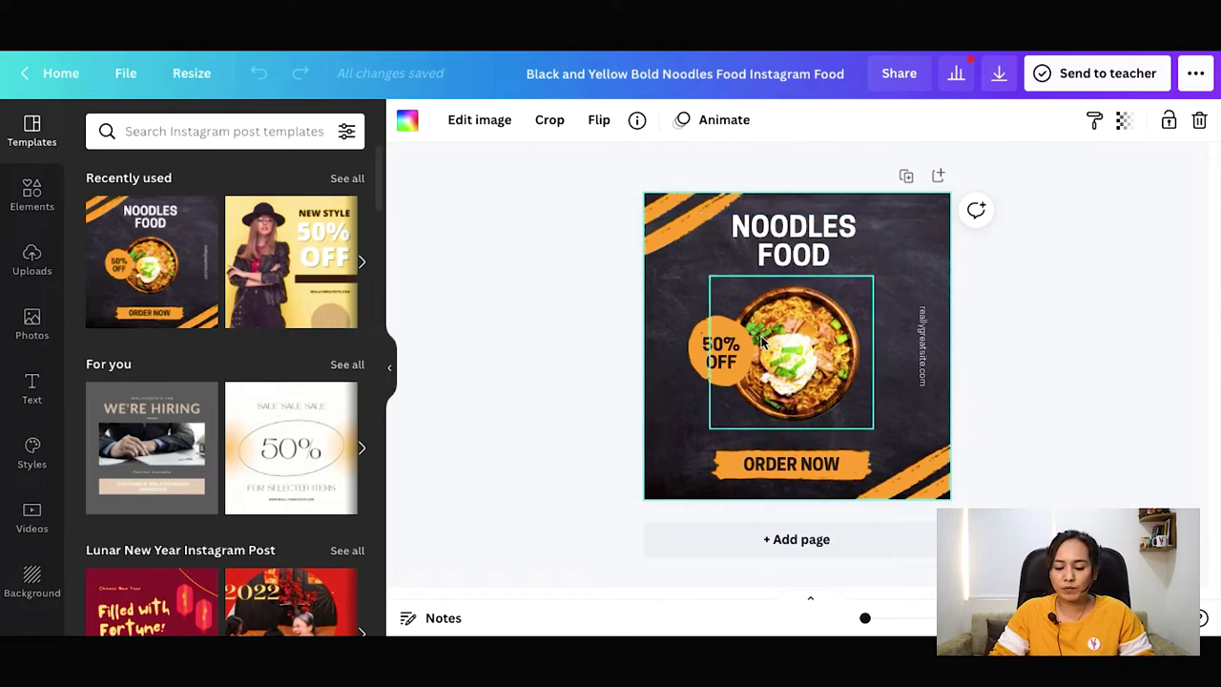
drag(693, 347, 694, 345)
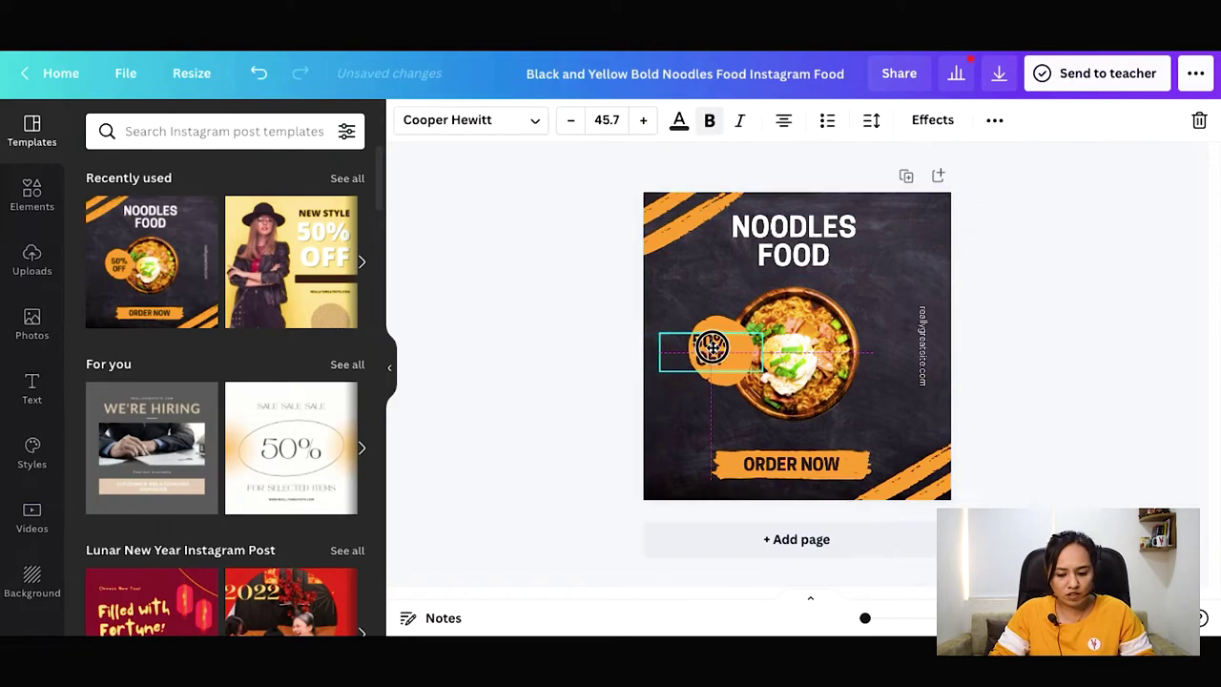
double_click(921, 346)
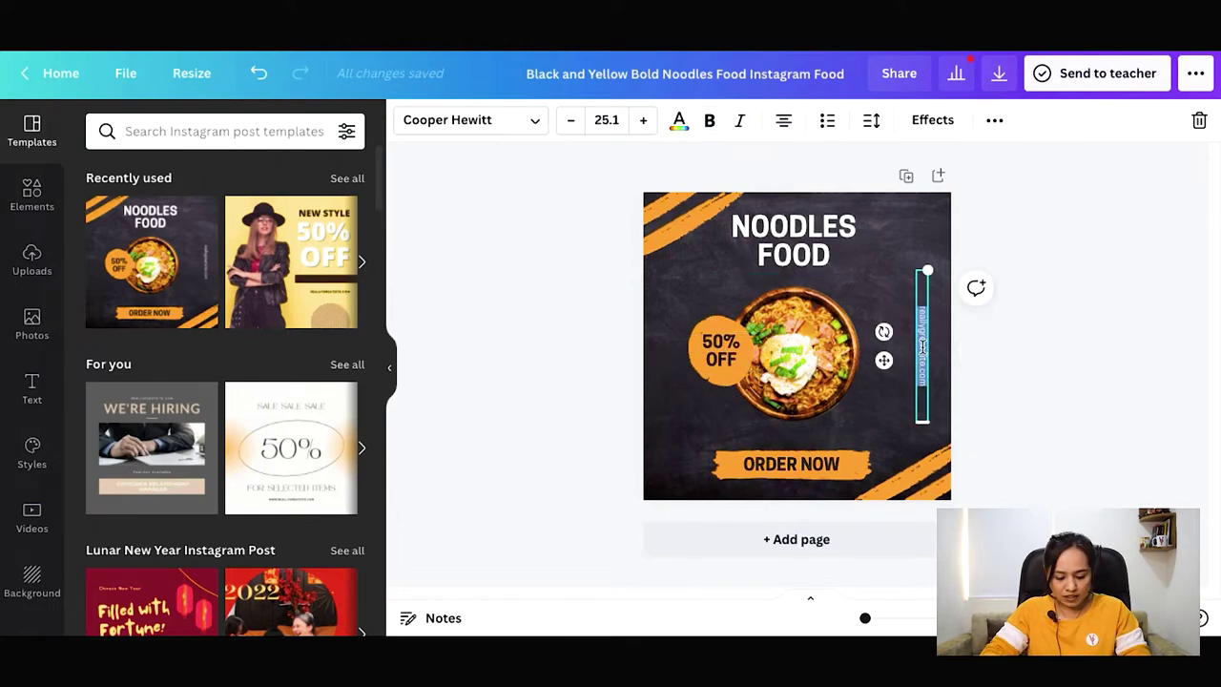
key(BackSpace)
text(Vides y)
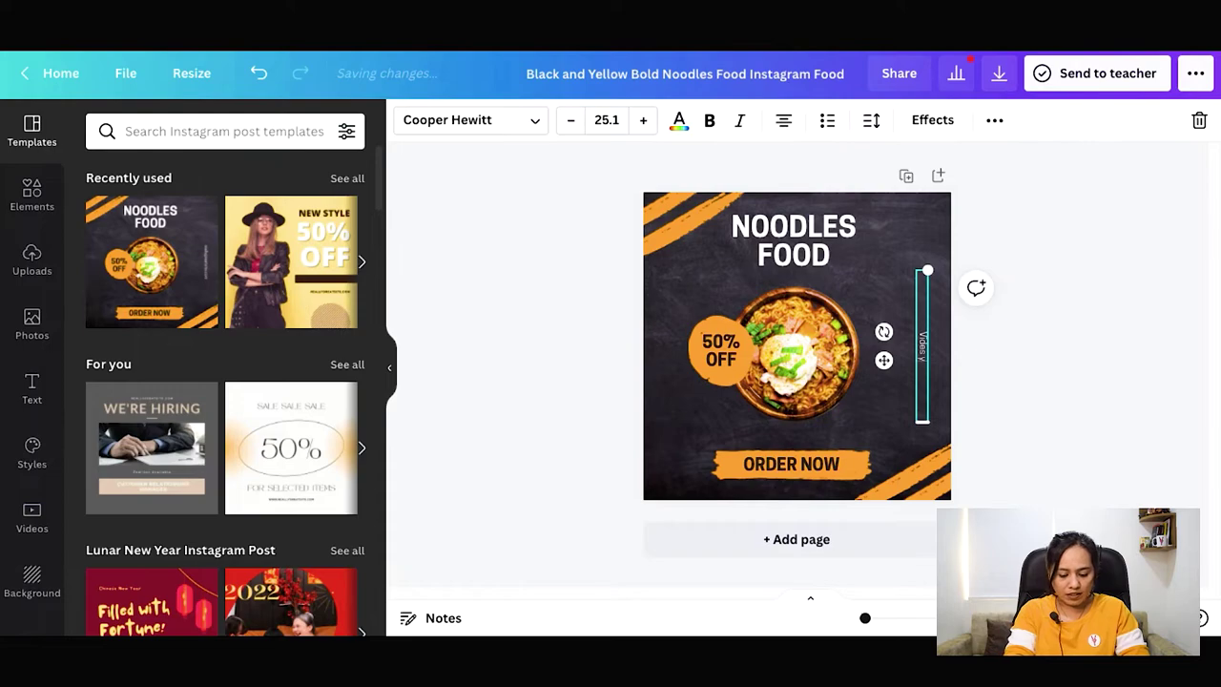
text(atra)
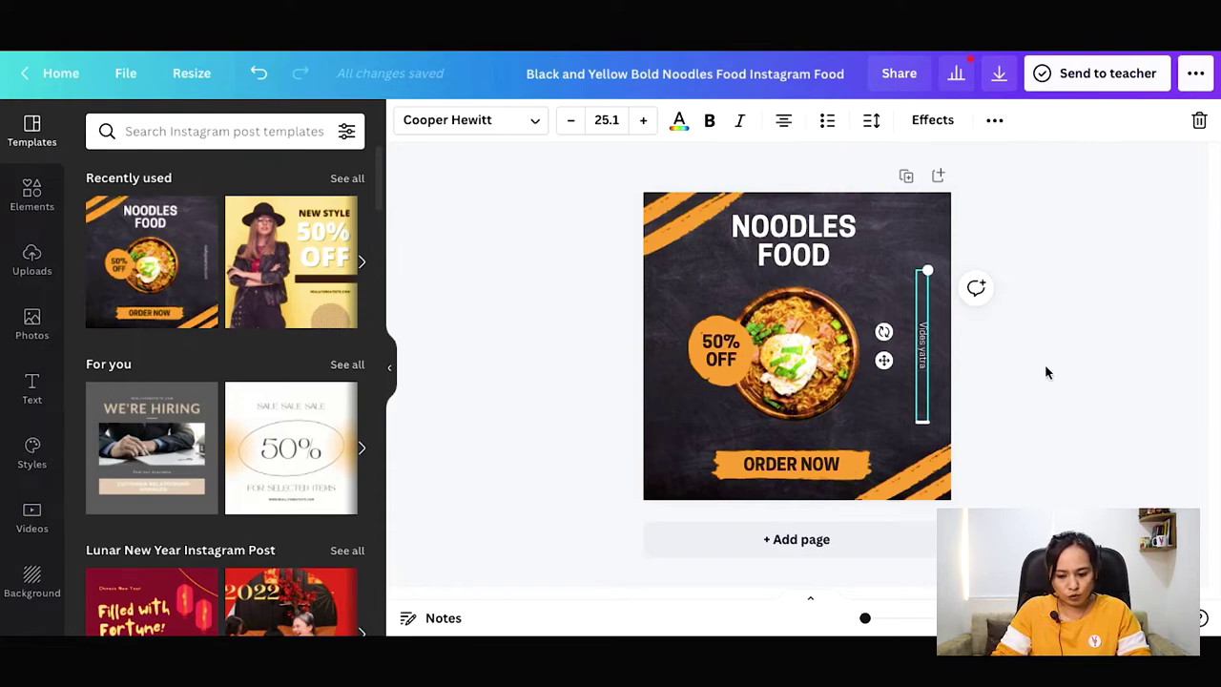
click(994, 389)
- Change the ORDER NOW banner text to CALL NOW
click(789, 463)
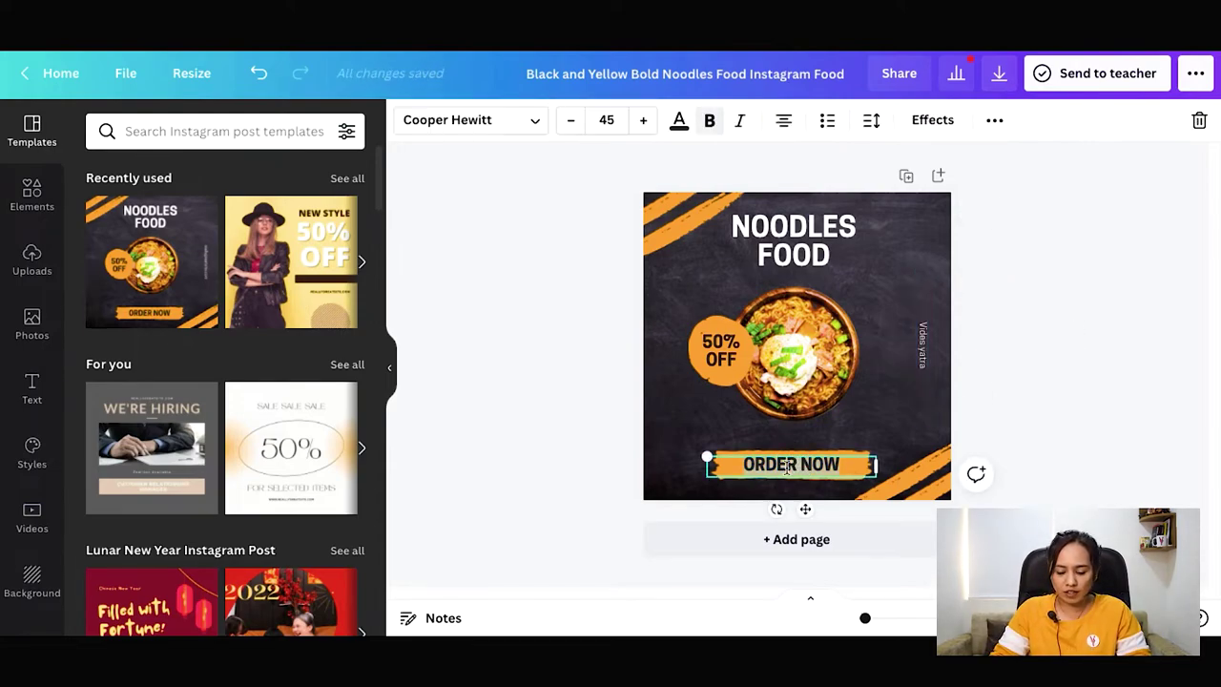
triple_click(757, 467)
text(CALL NOW)
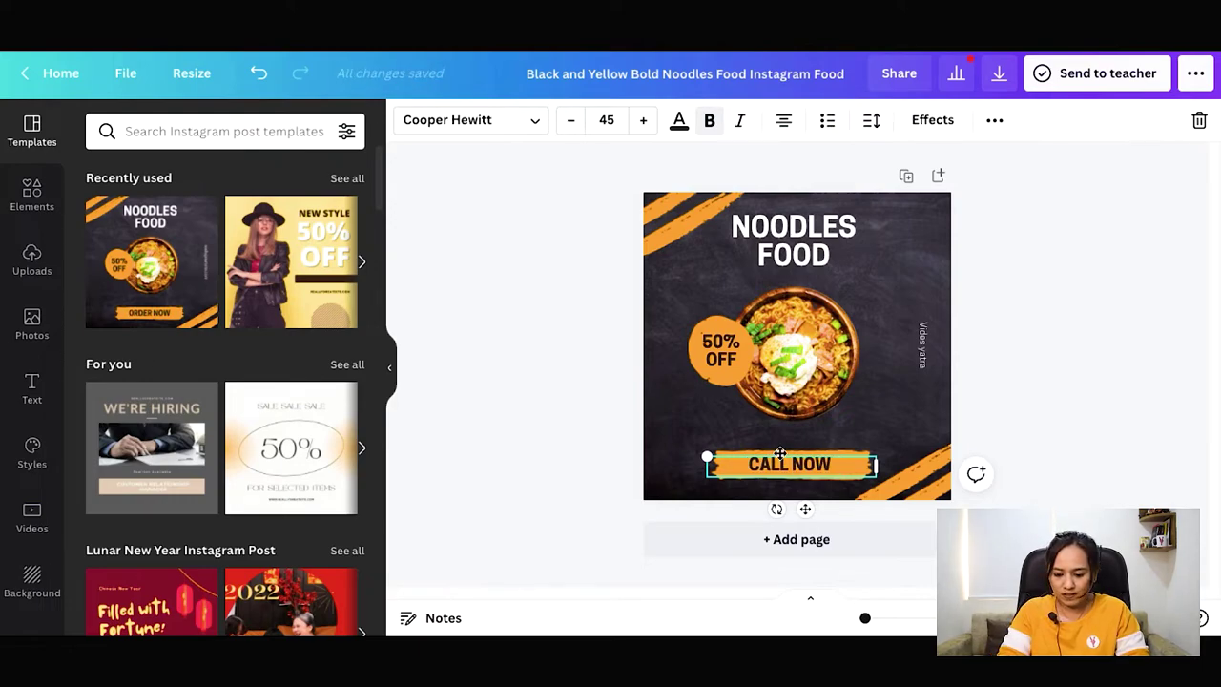
click(1027, 407)
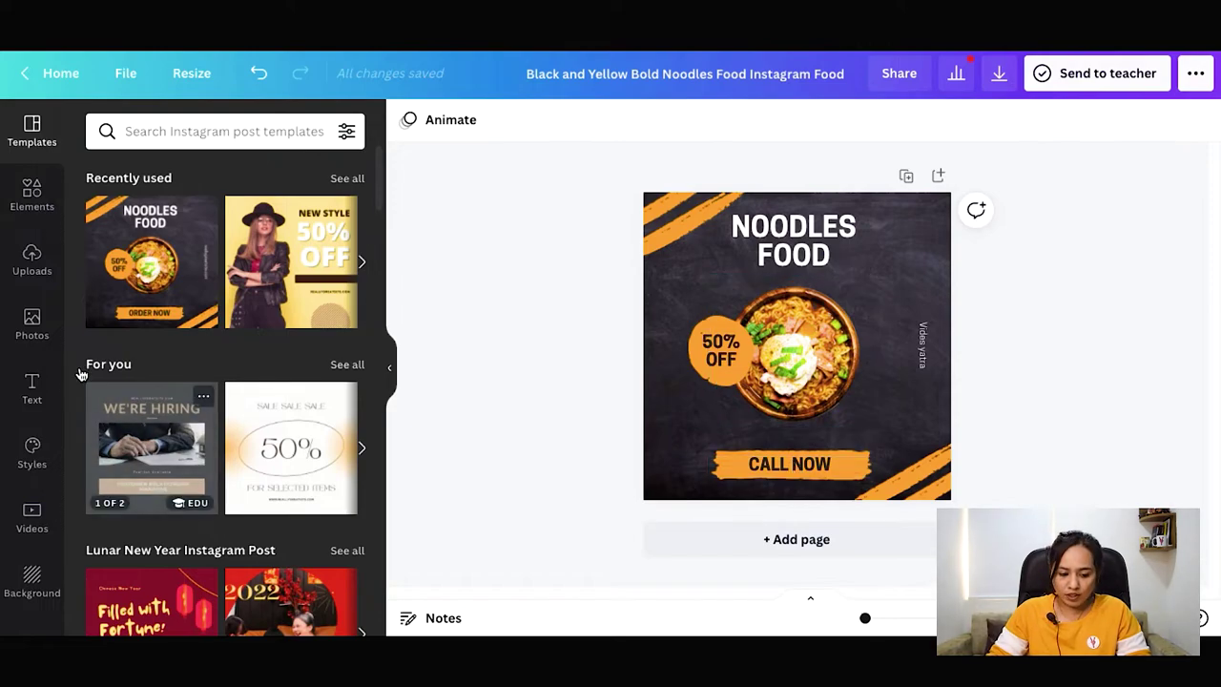
- Insert the uploaded purple Y logo, shrink it, and place it top-right beside the heading
click(32, 259)
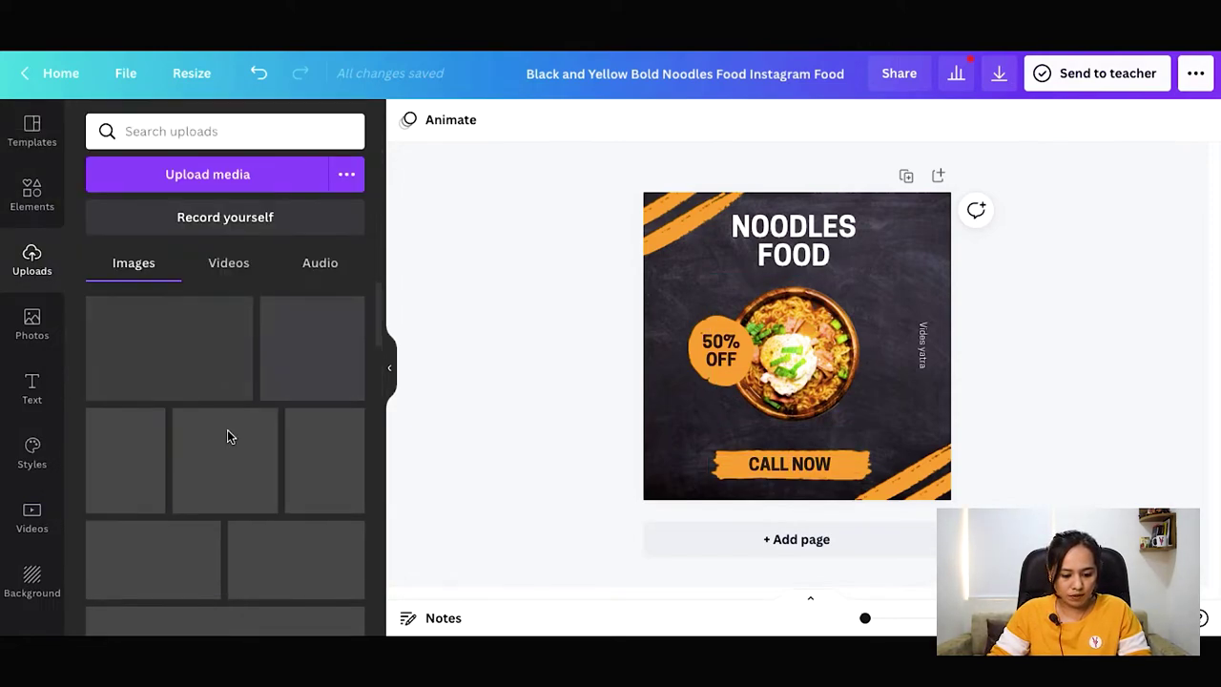
scroll(229, 437, down, 4)
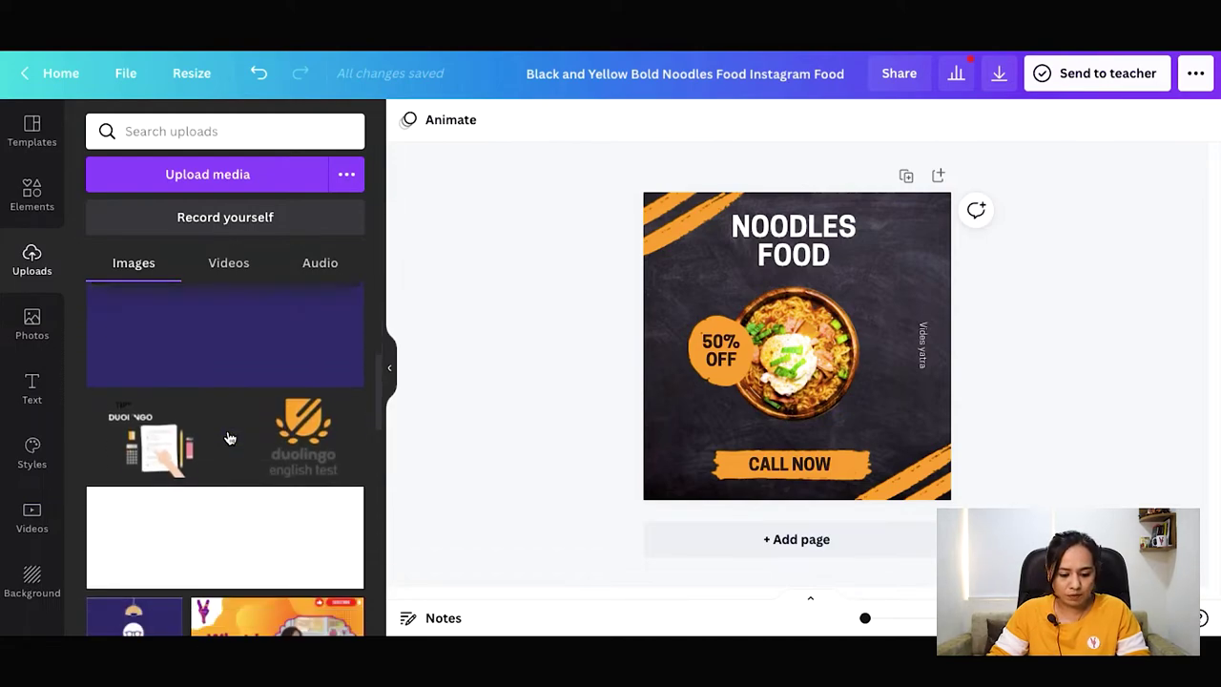
scroll(229, 437, down, 10)
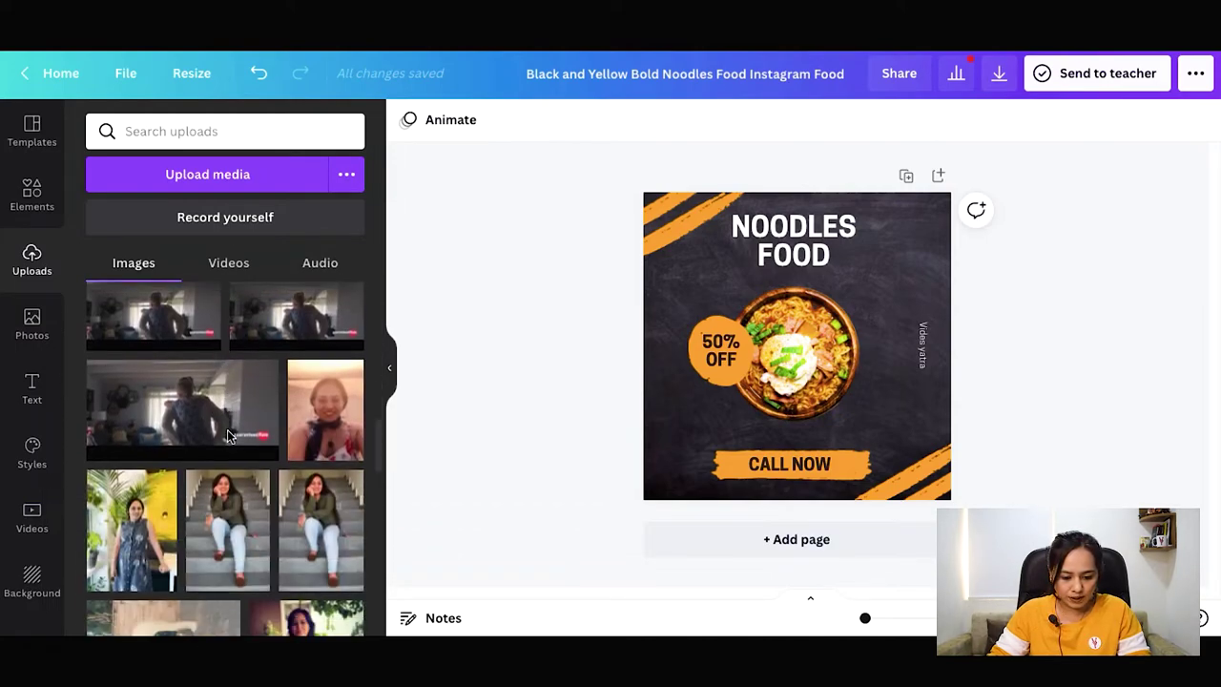
scroll(229, 437, down, 10)
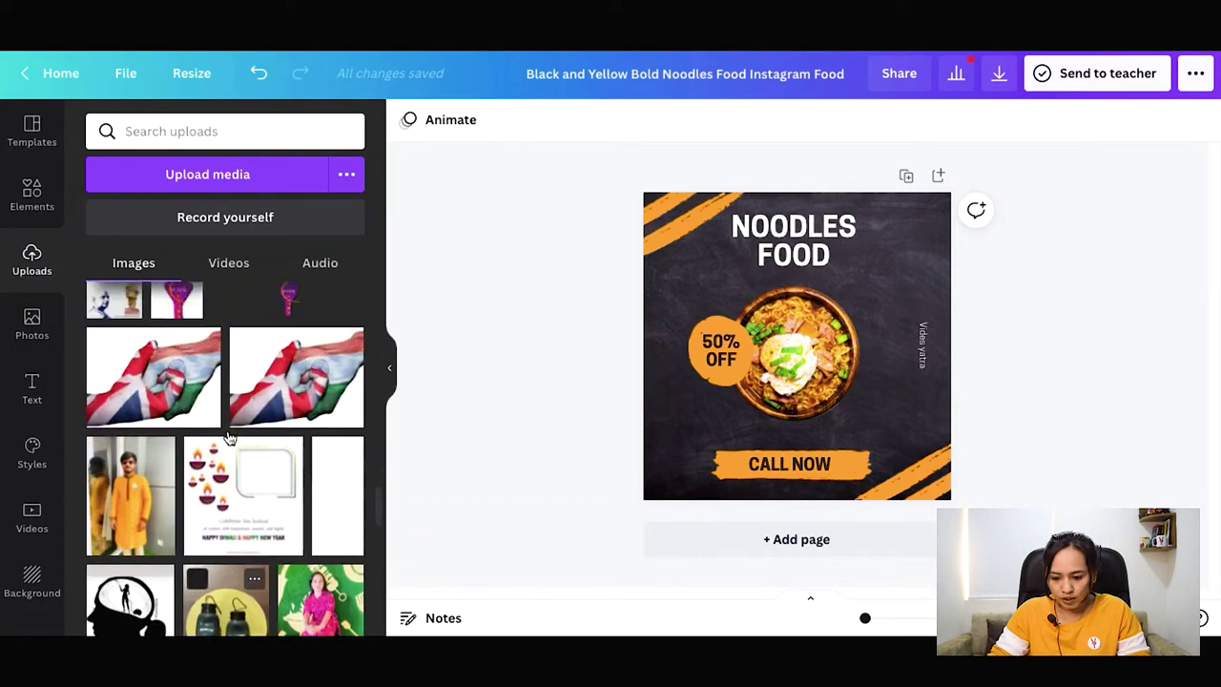
click(297, 359)
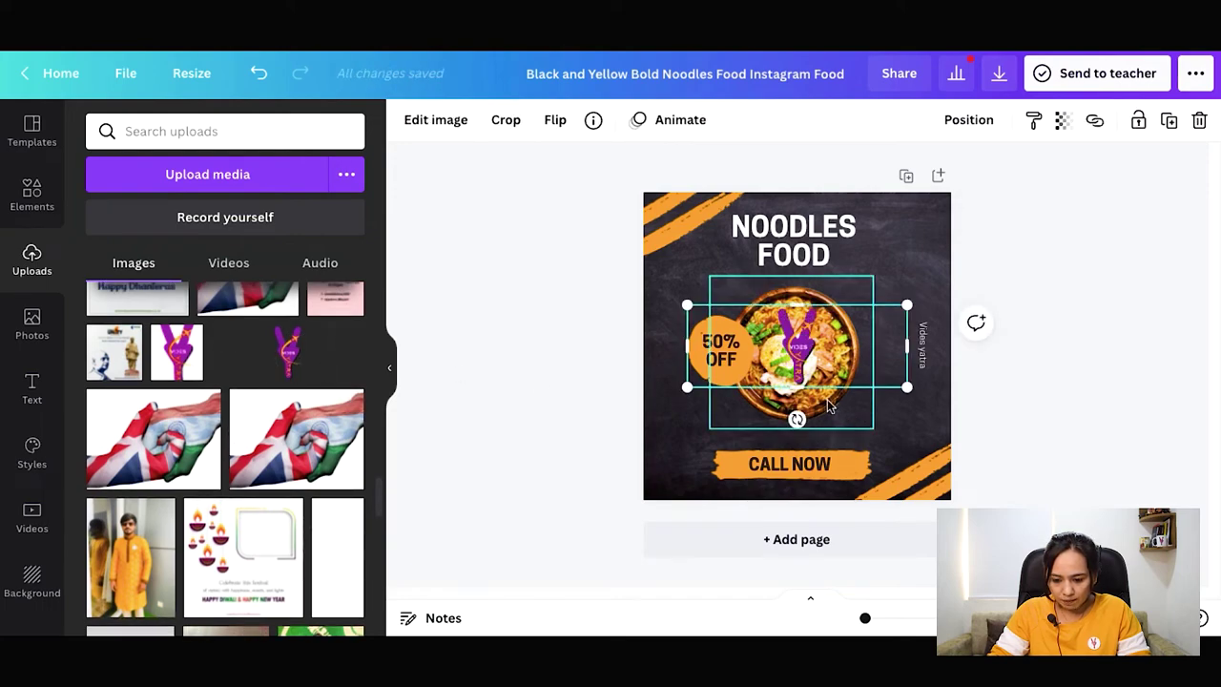
drag(801, 361, 920, 265)
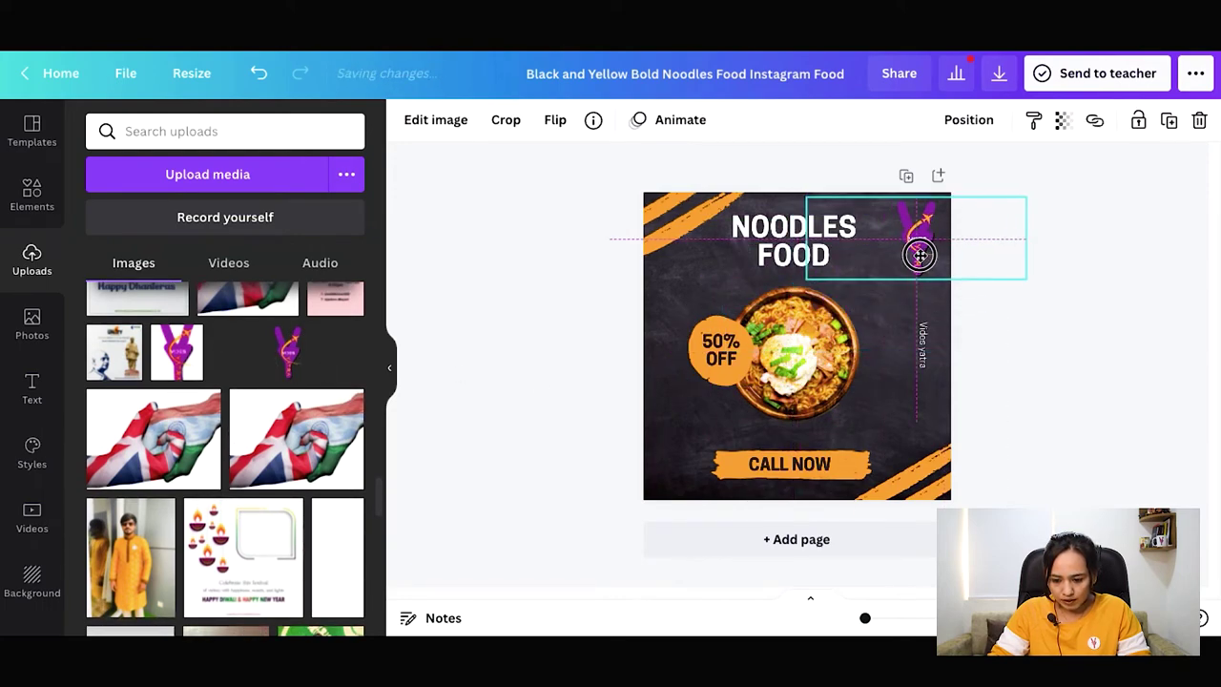
click(1058, 339)
click(831, 202)
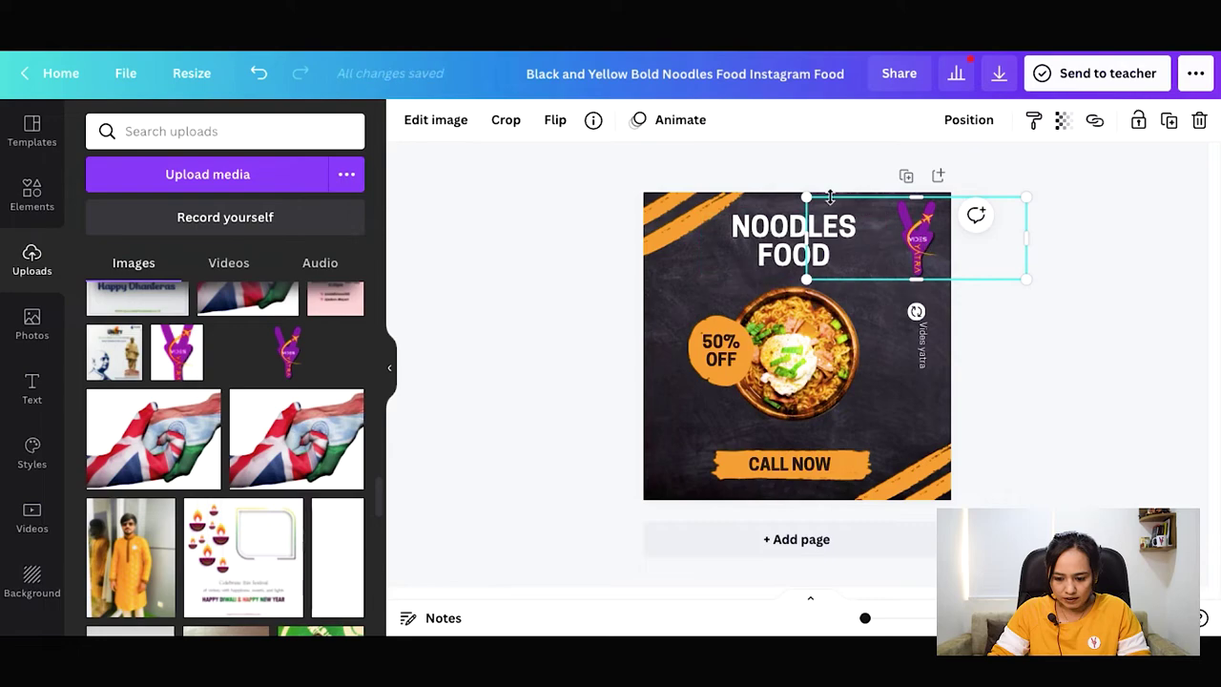
drag(806, 196, 839, 210)
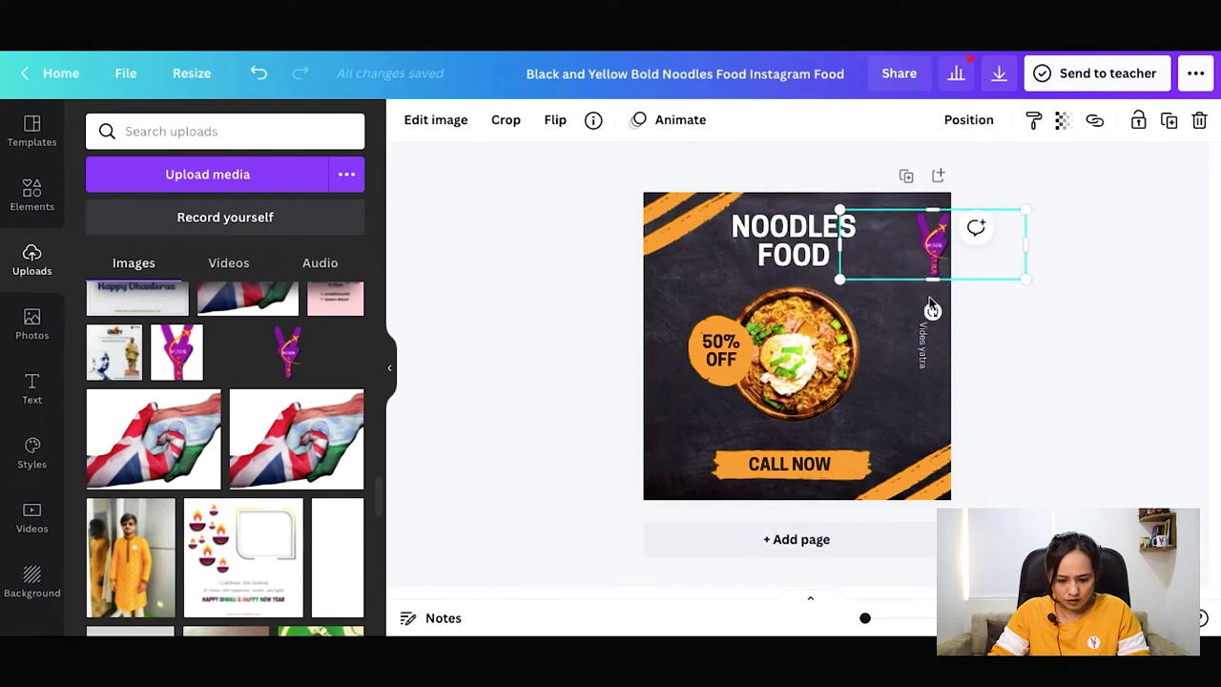
mouse_move(933, 244)
mouse_down()
mouse_move(918, 226)
mouse_move(671, 224)
mouse_move(934, 243)
mouse_move(923, 227)
mouse_up()
click(1059, 319)
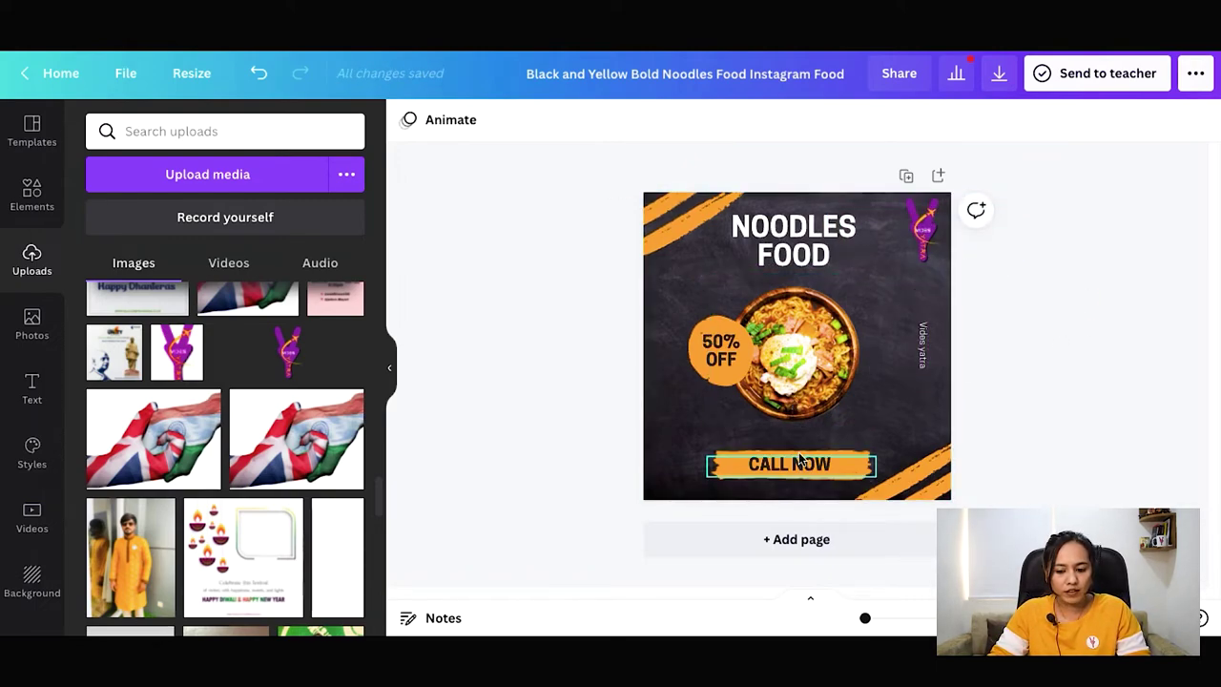
- Check the Vides yatra text, logo and NOODLES FOOD heading, then show the text options
click(921, 346)
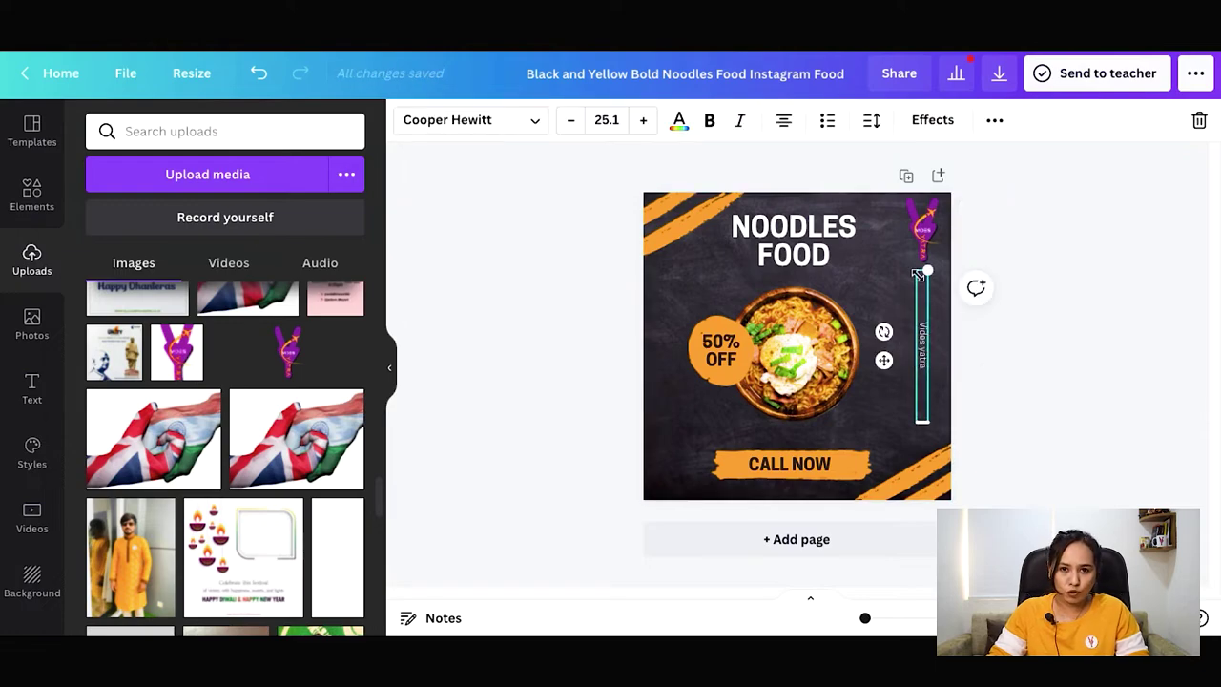
click(923, 234)
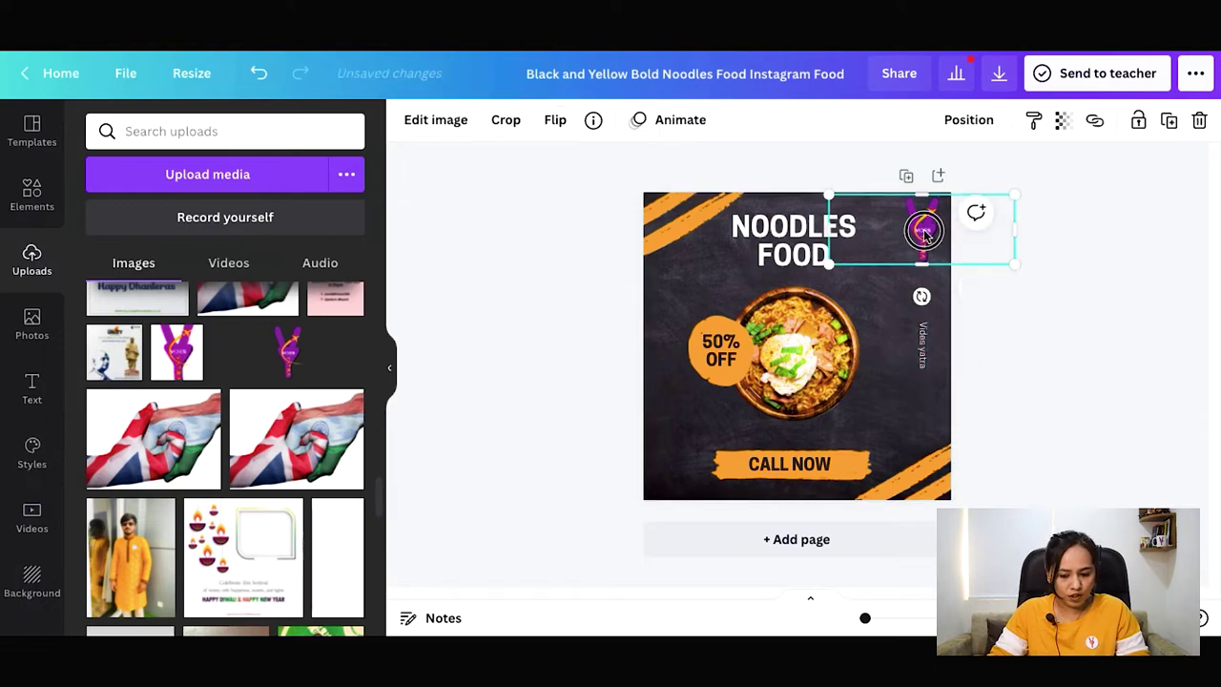
click(922, 348)
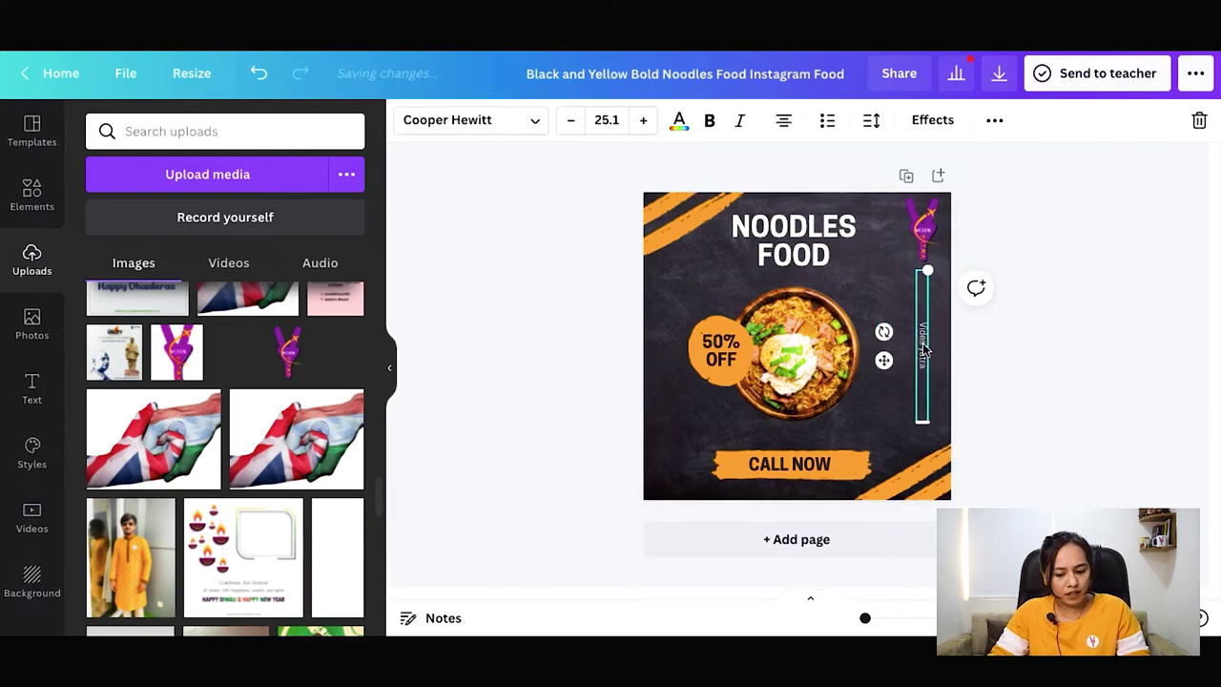
click(801, 236)
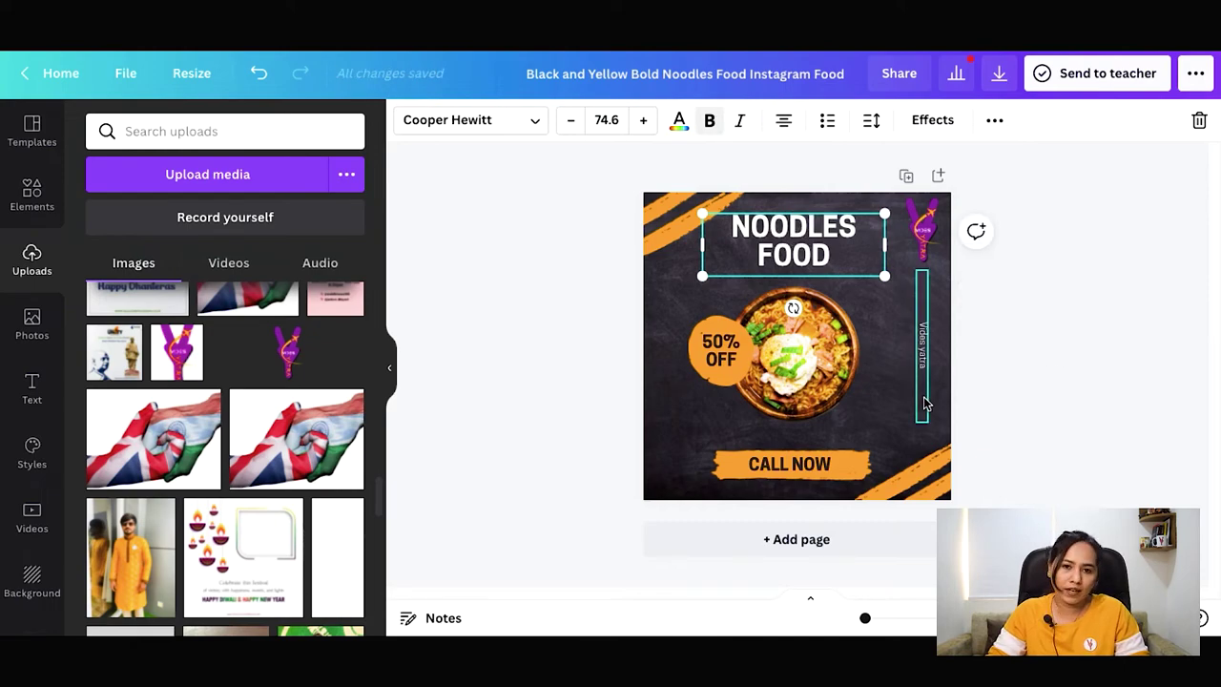
click(1075, 327)
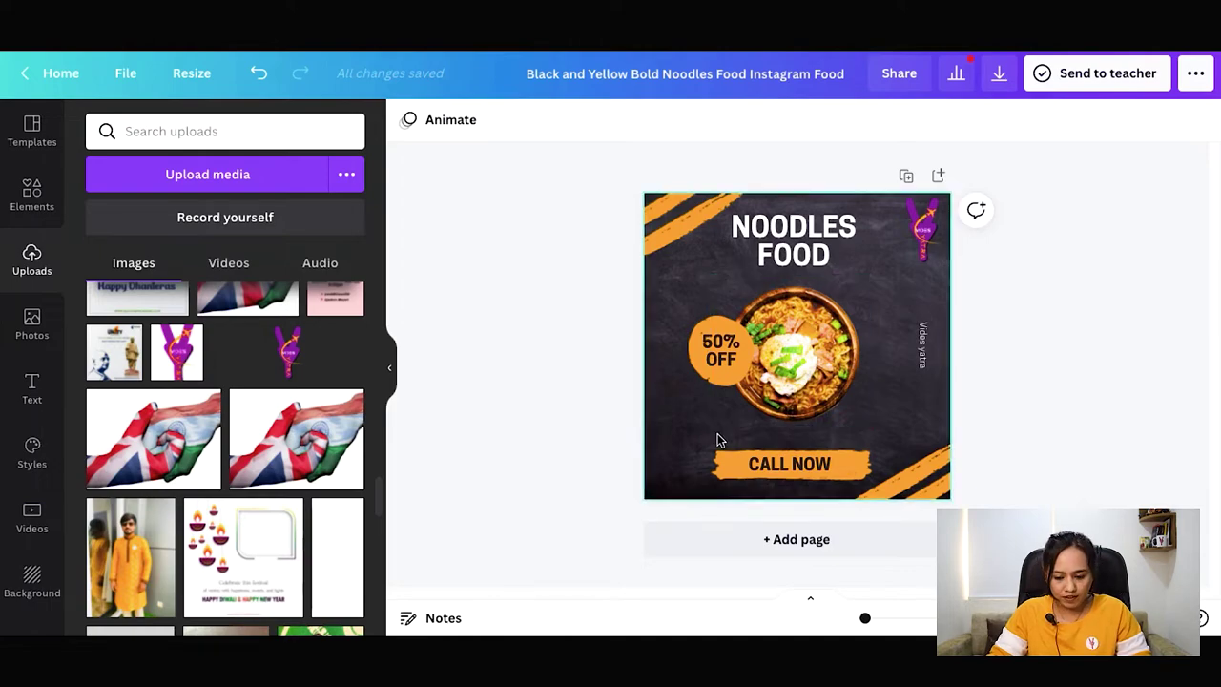
scroll(275, 523, up, 5)
scroll(275, 522, up, 10)
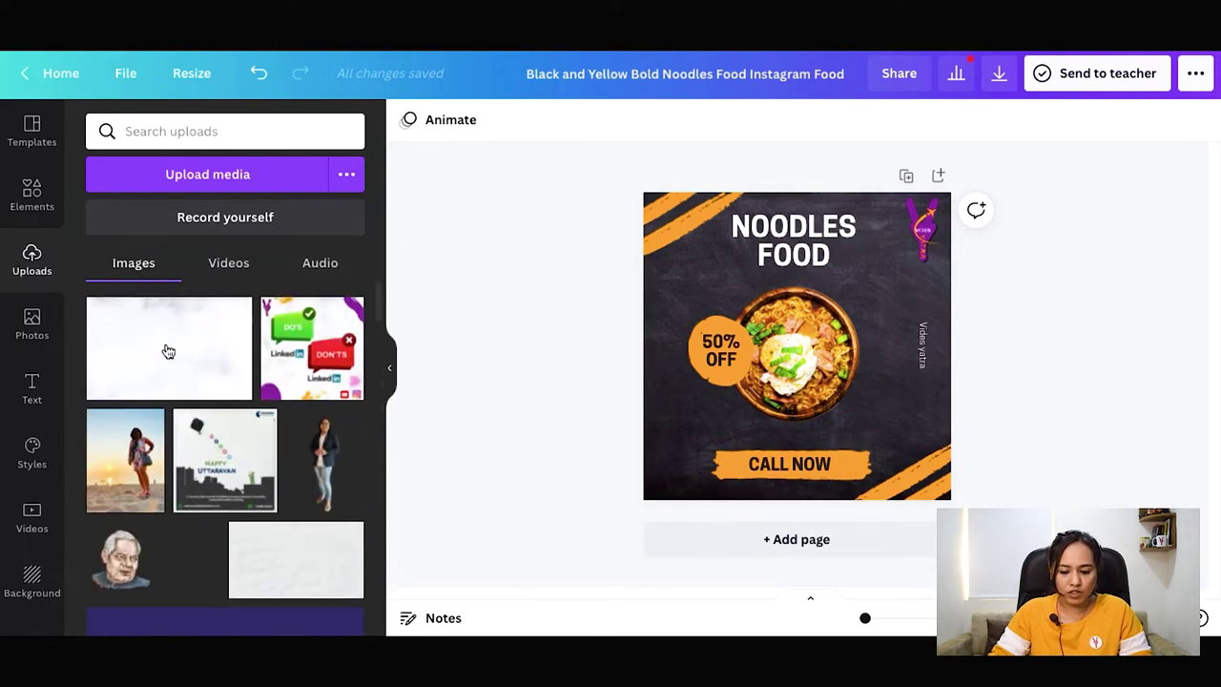
click(33, 388)
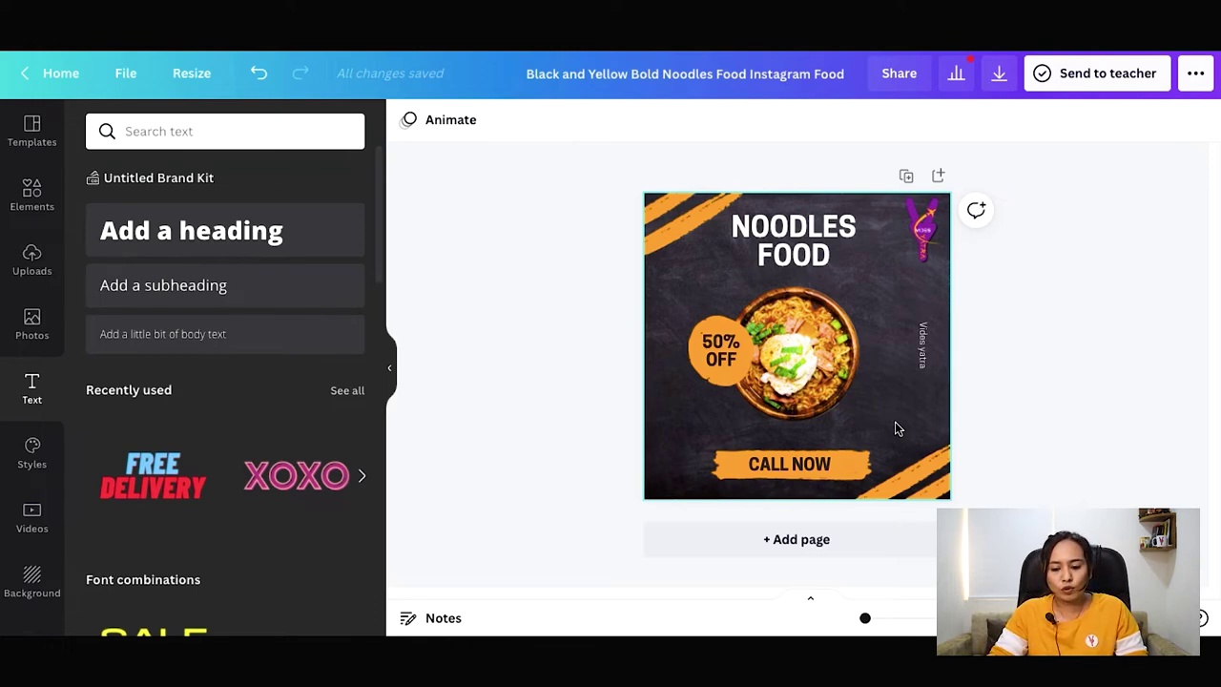
- Download the noodles post as a JPG at 1.5× size (1620 × 1620 px), quality 76
click(1000, 82)
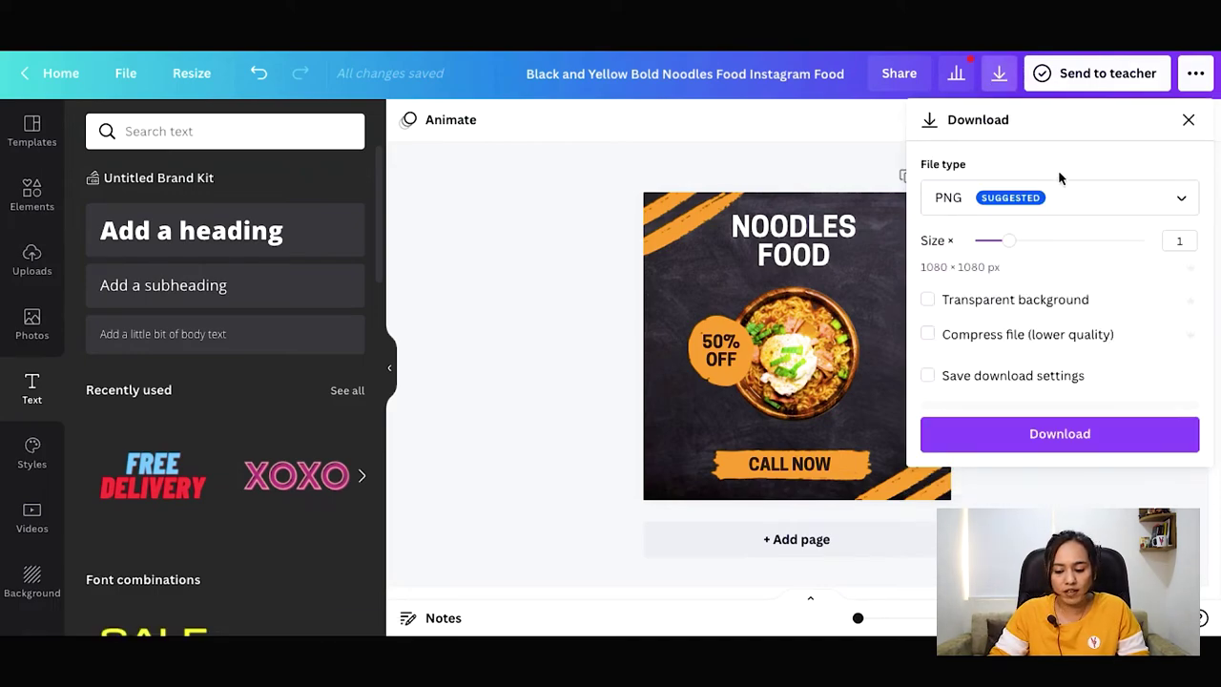
click(1060, 199)
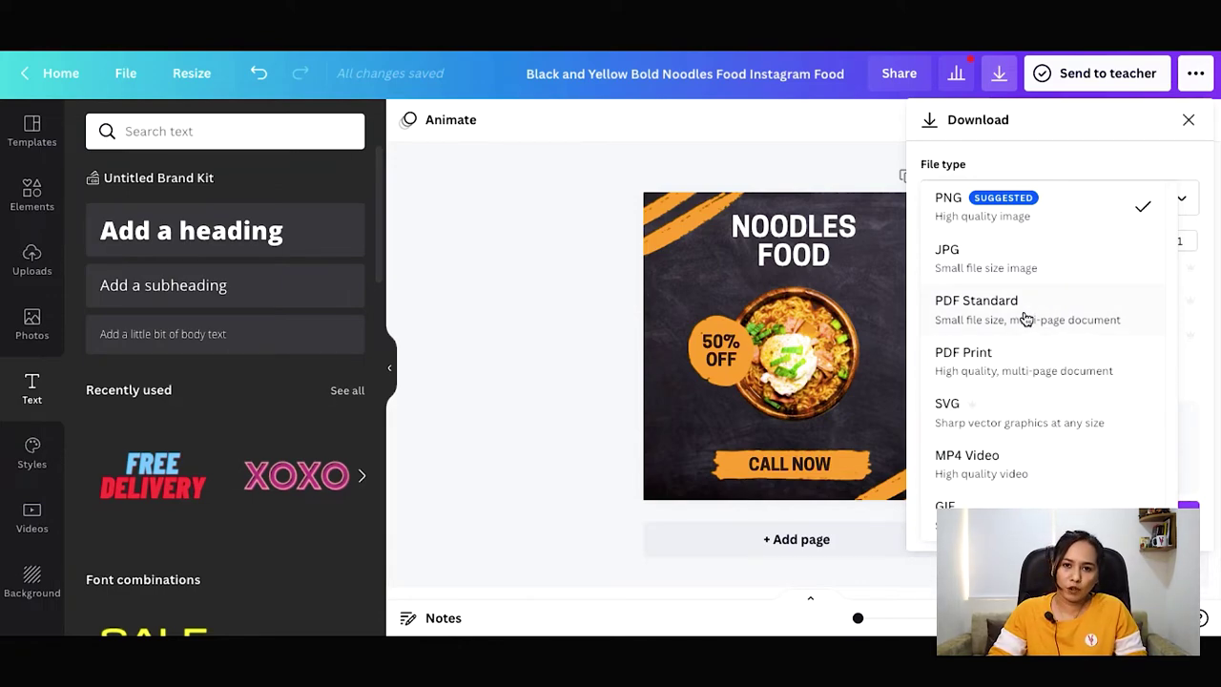
click(1018, 267)
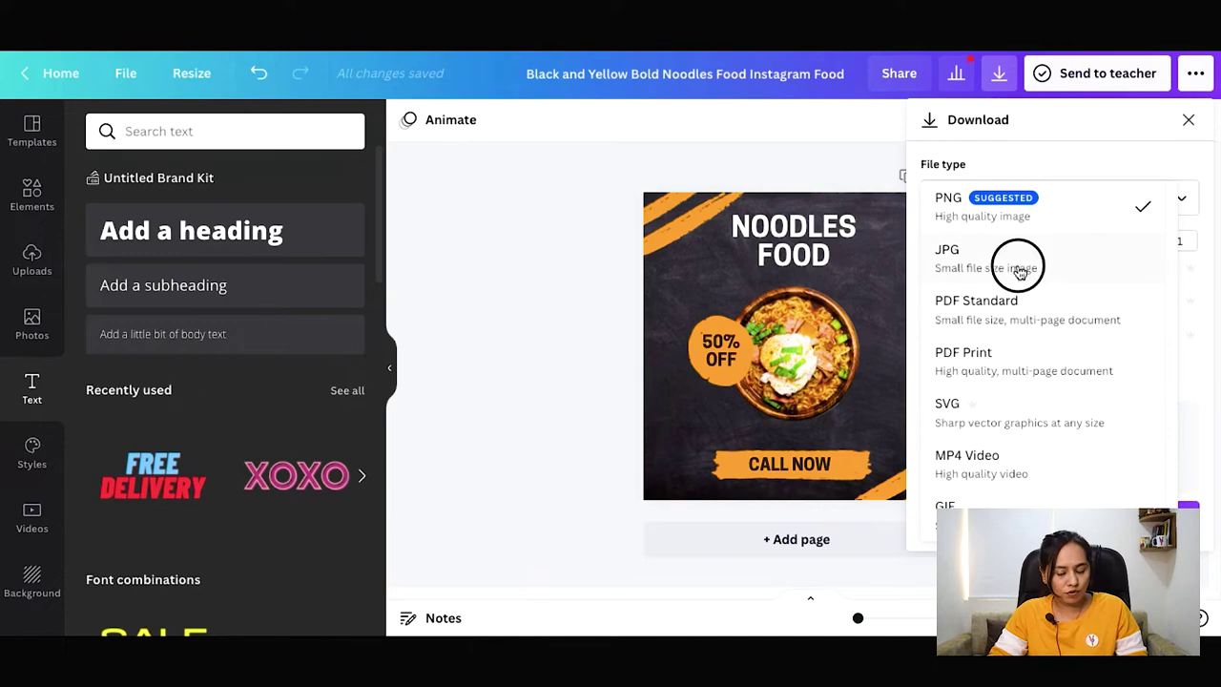
click(1016, 502)
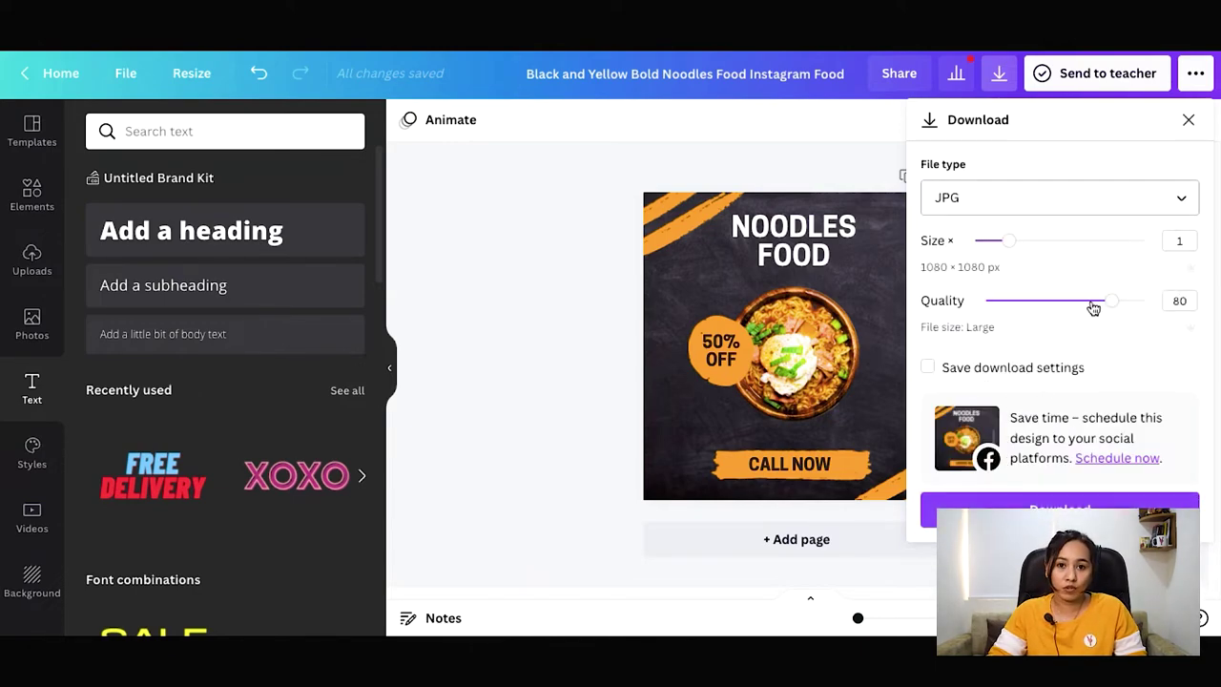
mouse_move(1105, 301)
mouse_down()
mouse_move(1135, 311)
mouse_move(1109, 301)
mouse_up()
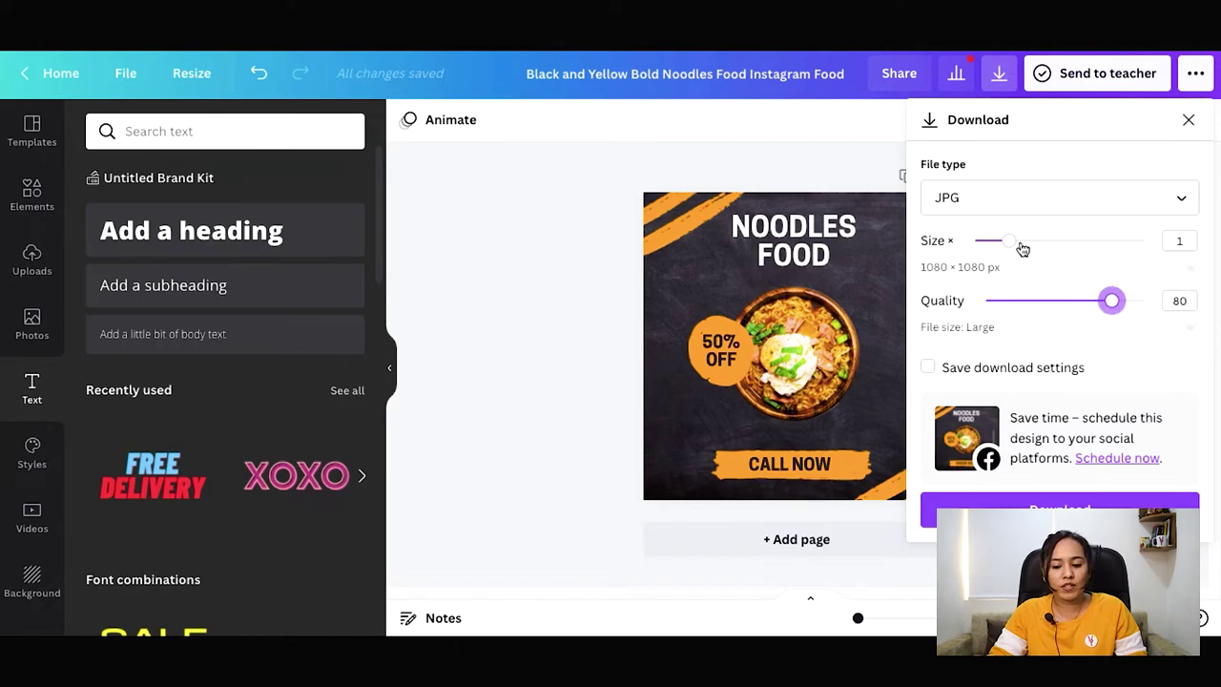
mouse_move(1008, 240)
mouse_down()
mouse_move(1108, 244)
mouse_move(1010, 246)
mouse_up()
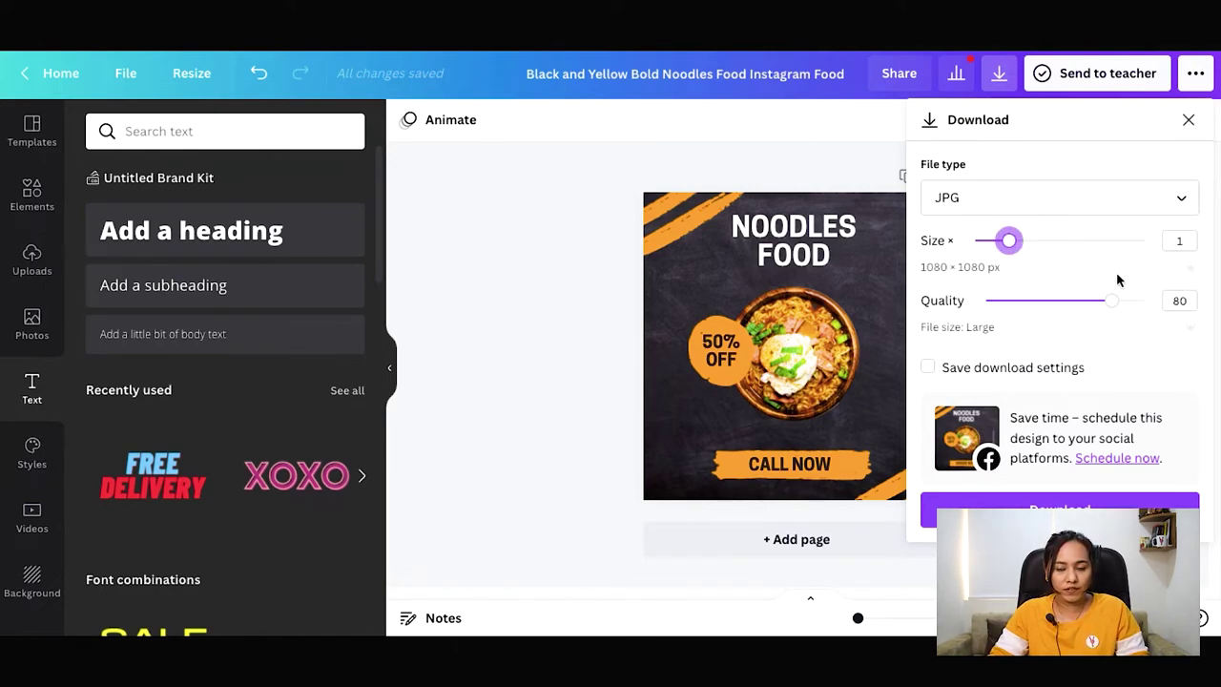
mouse_move(1109, 301)
mouse_down()
mouse_move(1132, 303)
mouse_move(1103, 299)
mouse_up()
drag(1009, 240, 1049, 245)
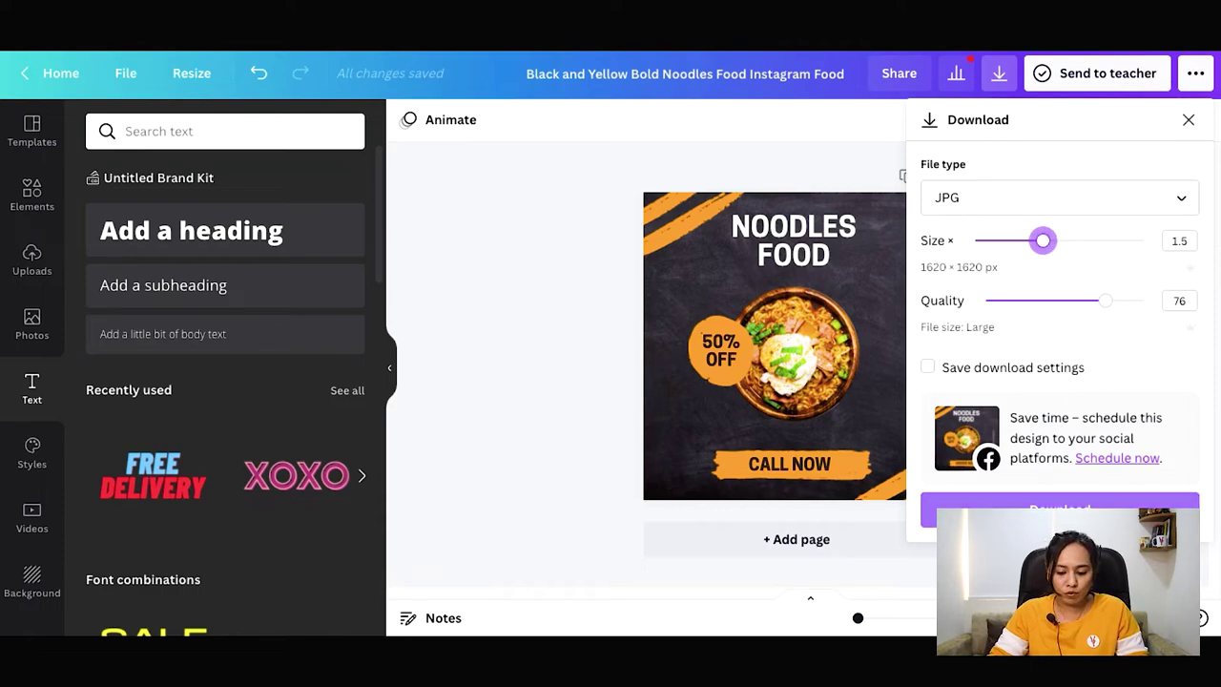
click(1060, 505)
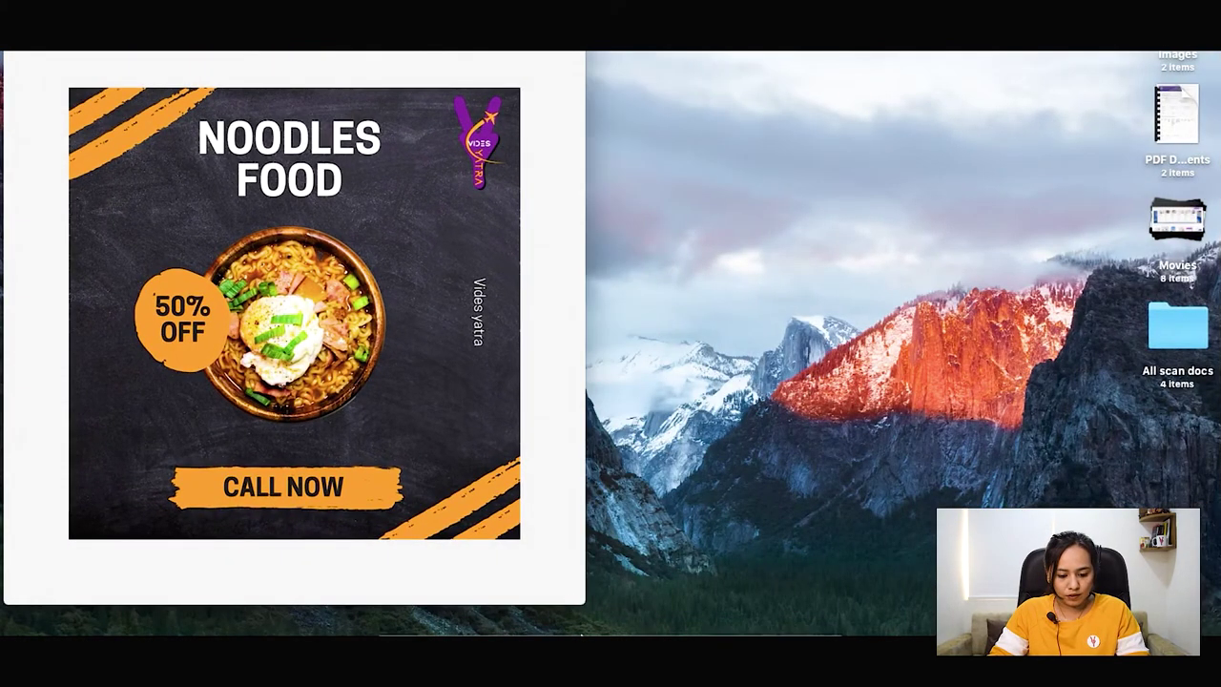
- Return to Chrome and go back to the Instagram post templates page
mouse_move(610, 593)
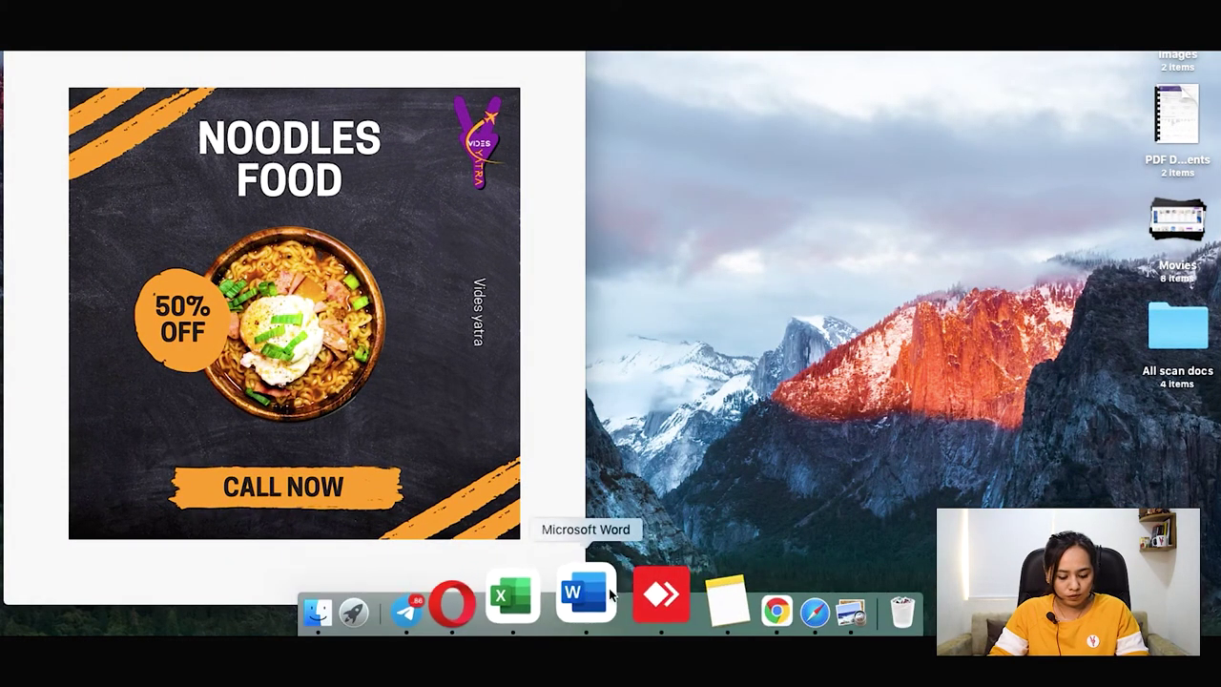
click(688, 593)
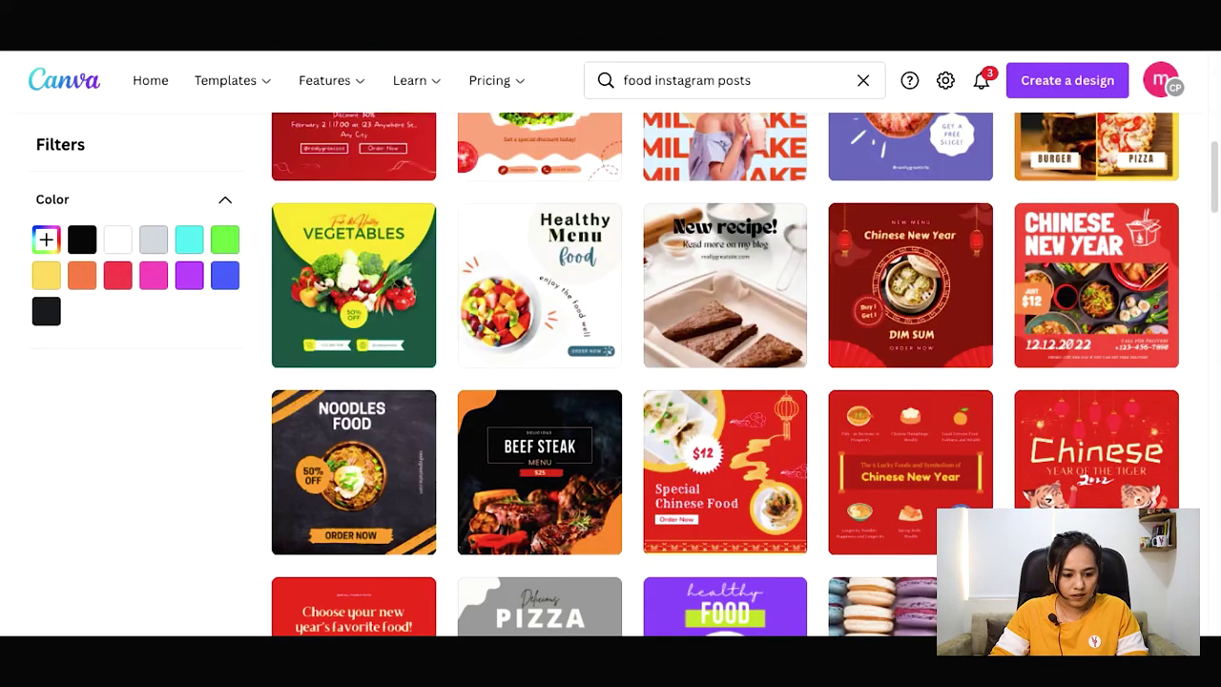
key(alt+Left)
- Open the Facebook Covers templates and scroll through the 7,257-template grid
mouse_move(234, 90)
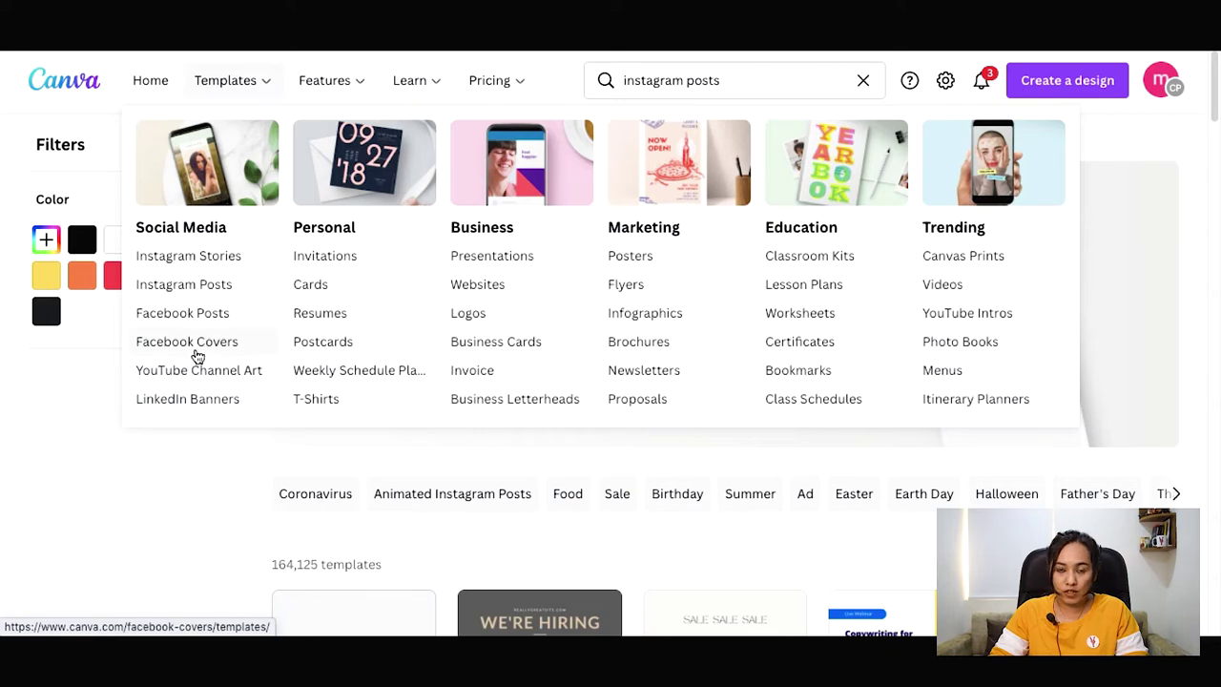
click(197, 356)
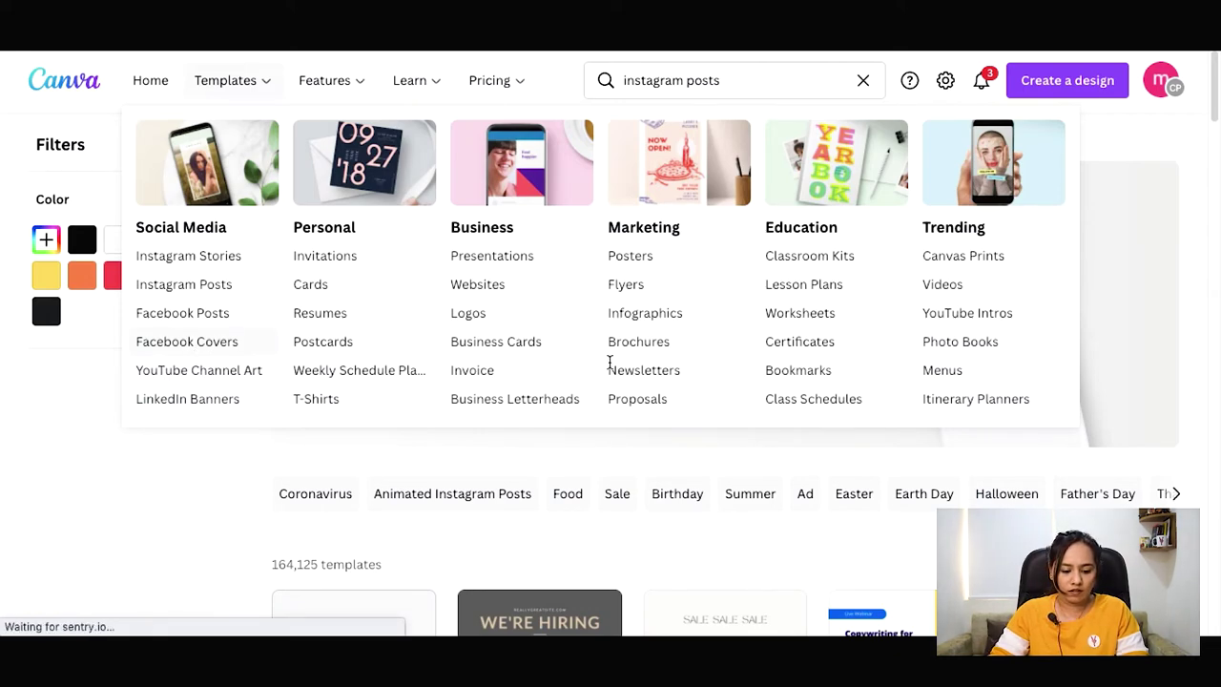
scroll(609, 481, down, 2)
scroll(610, 481, down, 2)
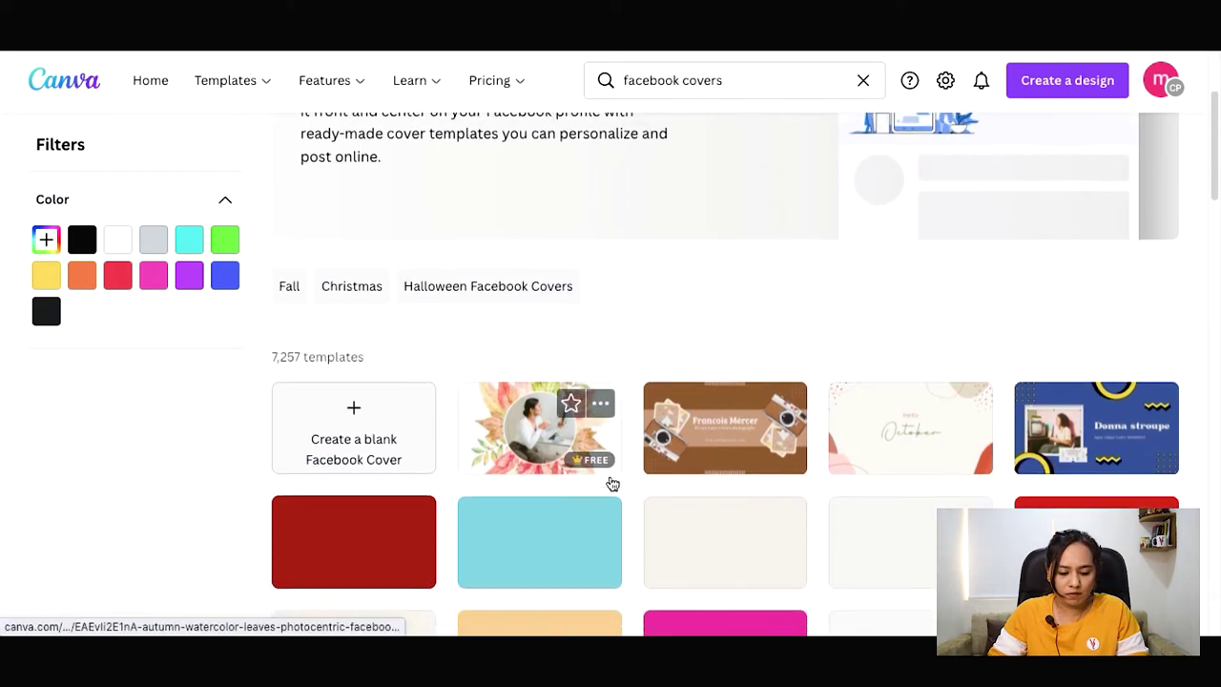
scroll(611, 482, down, 3)
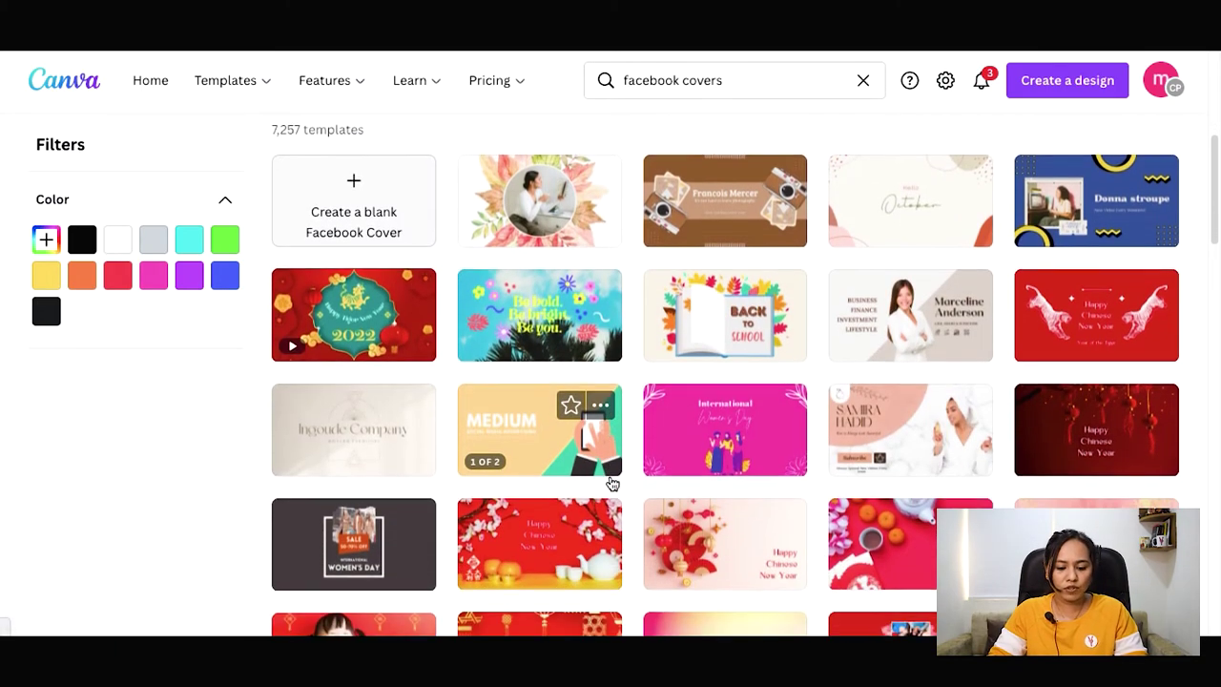
scroll(610, 482, down, 3)
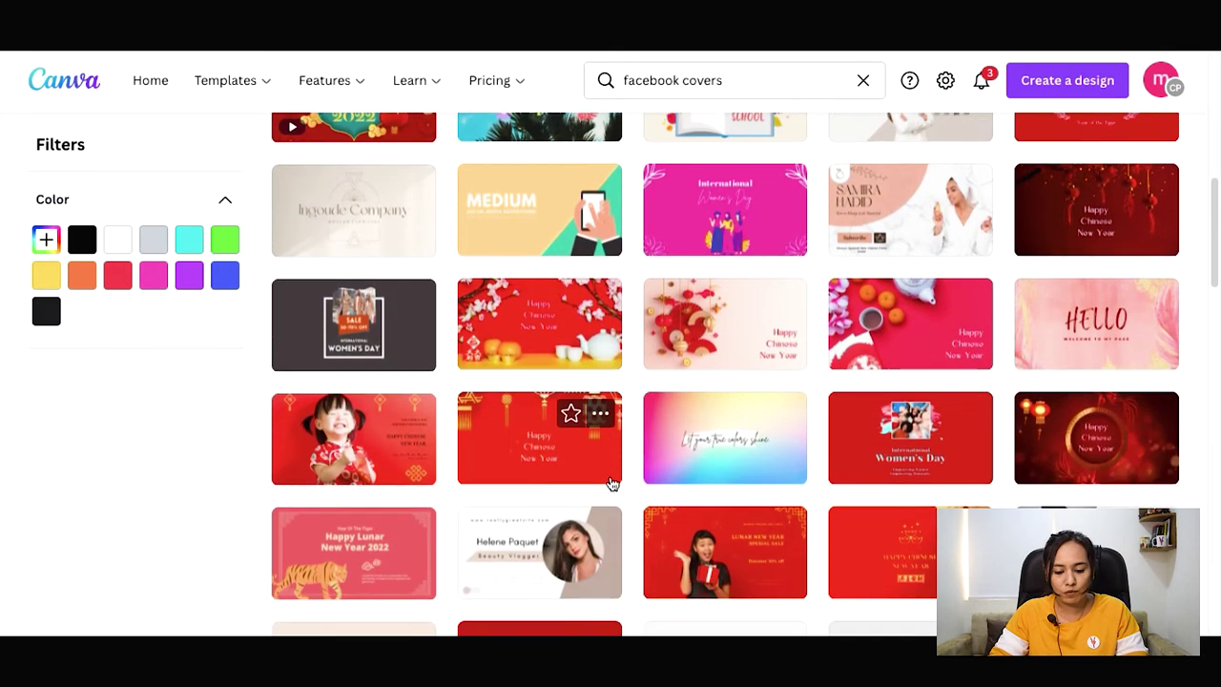
scroll(612, 482, down, 3)
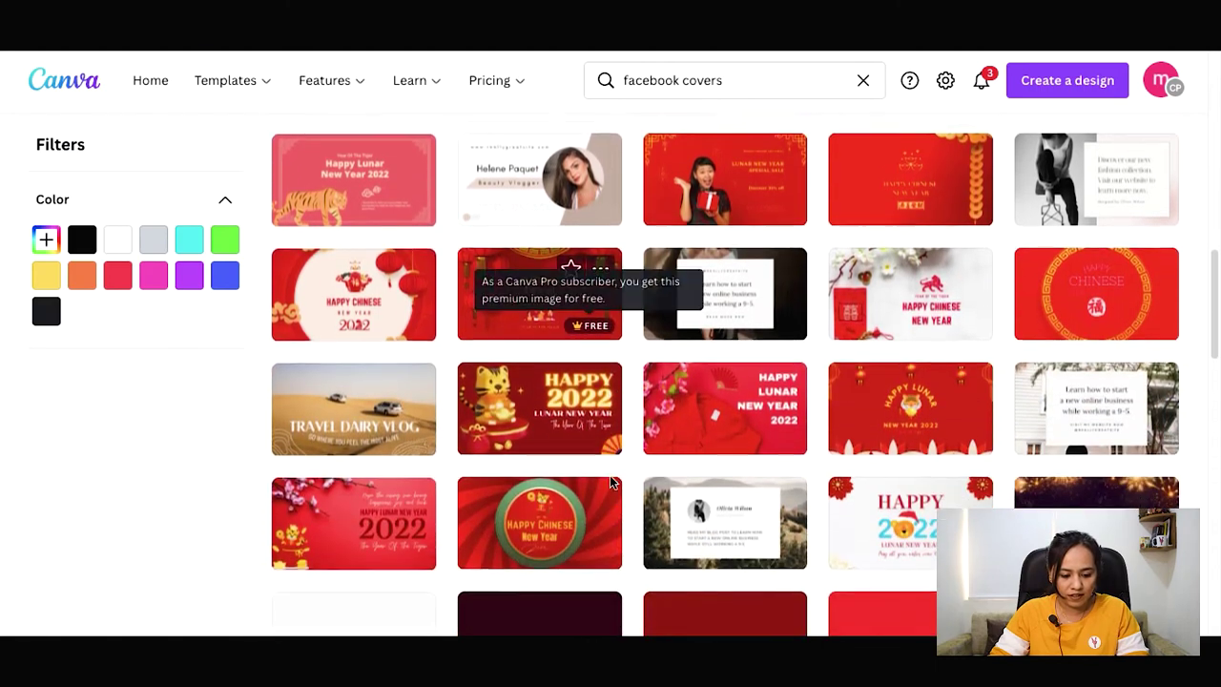
scroll(611, 482, down, 4)
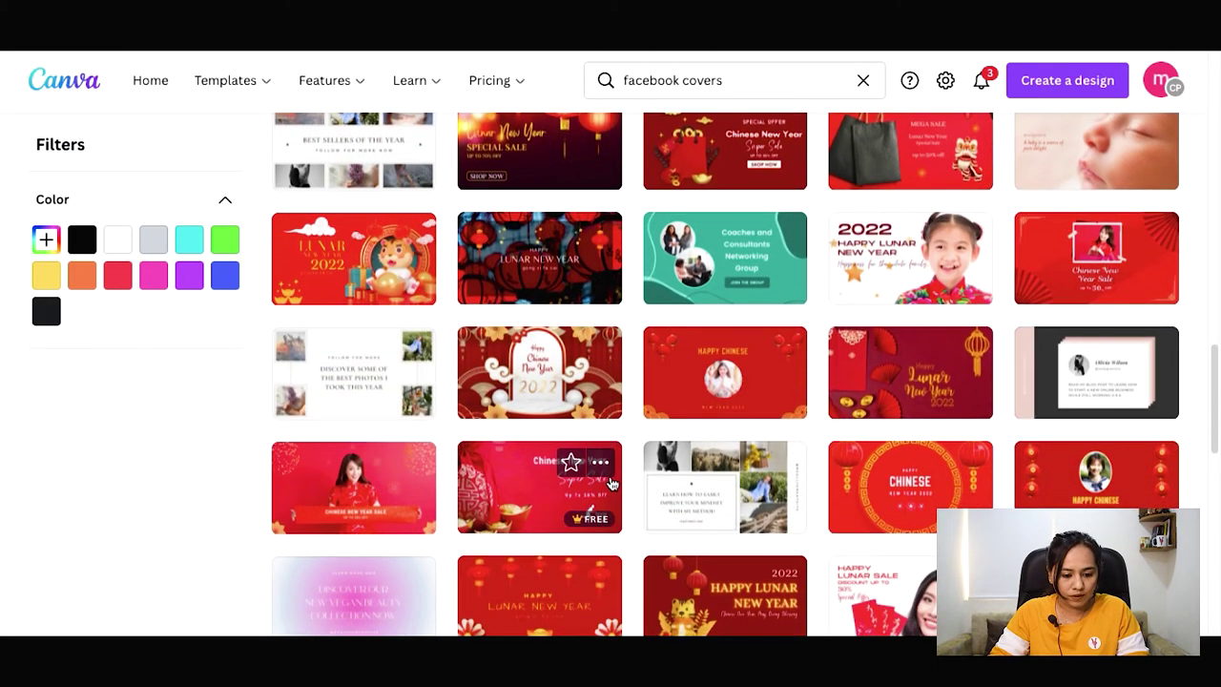
scroll(611, 482, up, 8)
scroll(611, 481, up, 6)
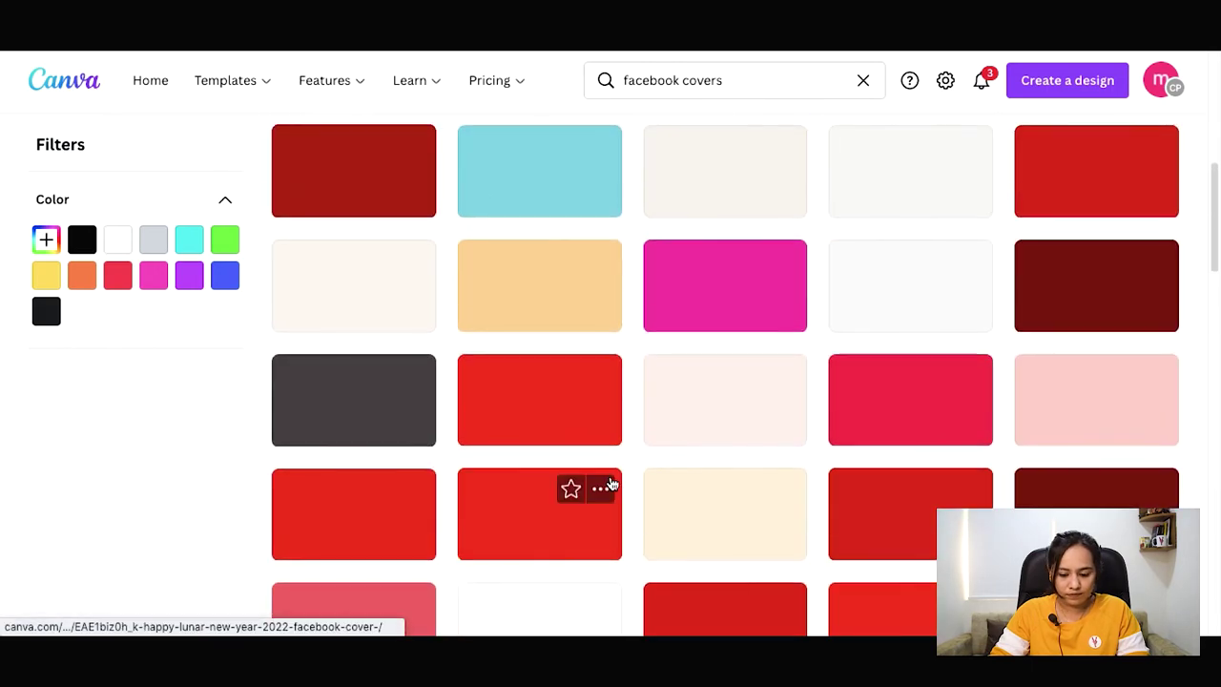
scroll(611, 482, down, 3)
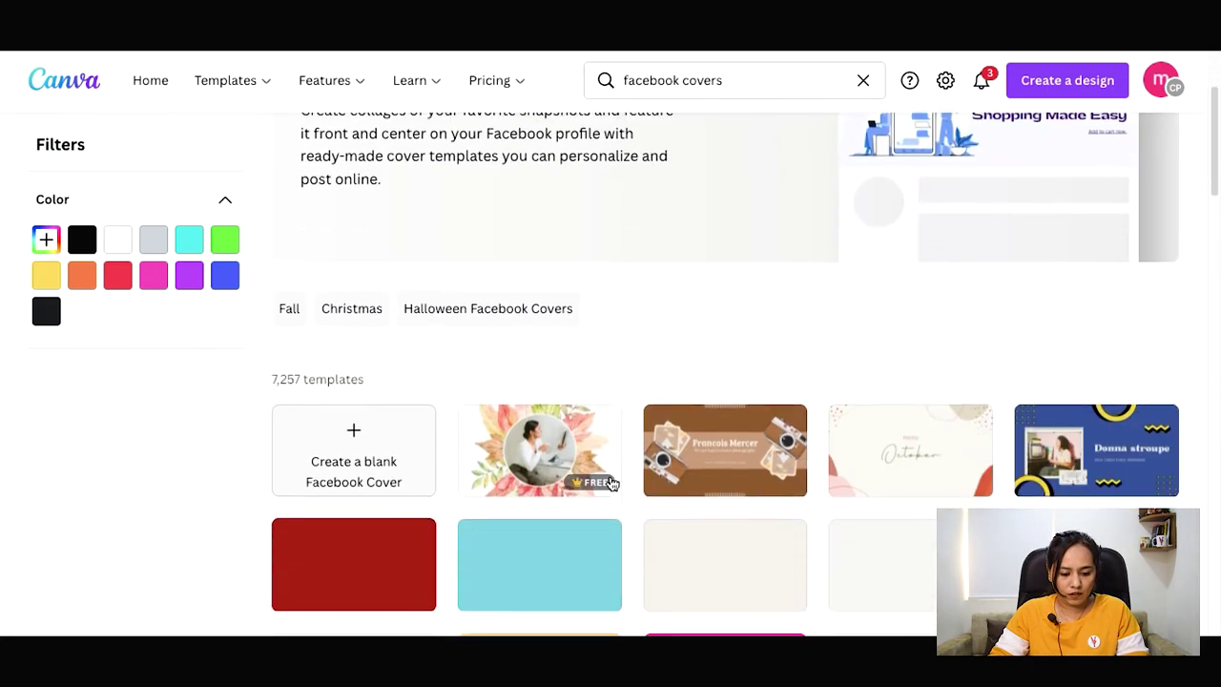
scroll(611, 482, down, 1)
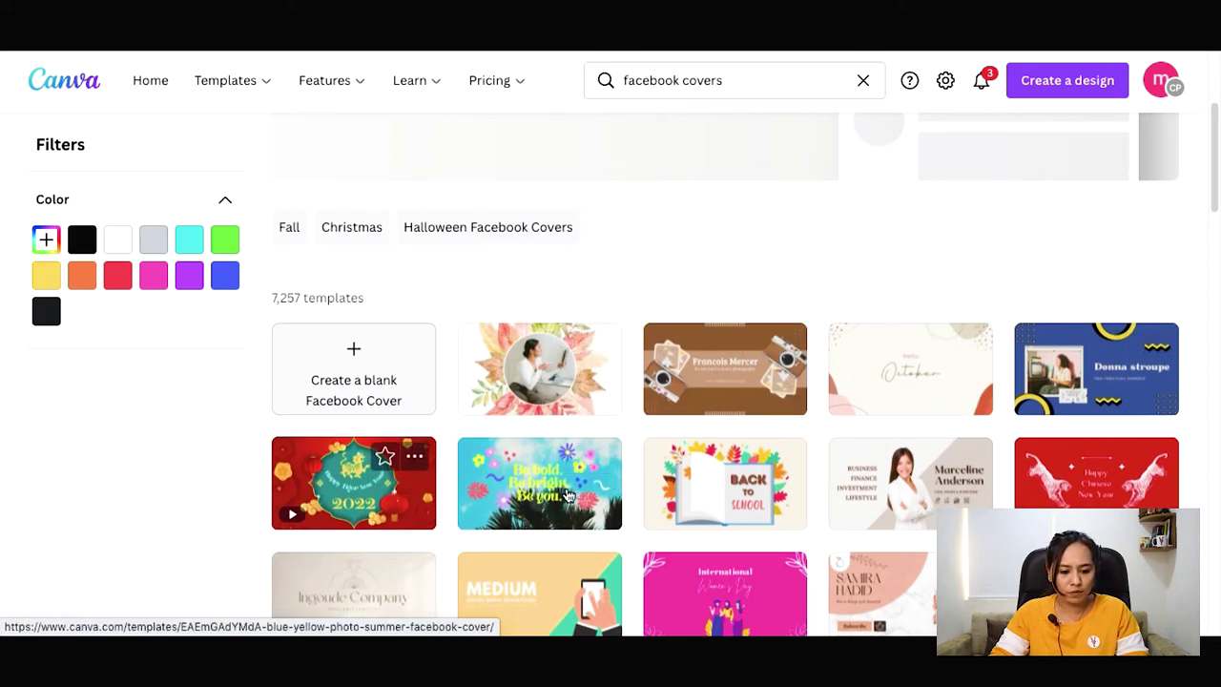
scroll(1040, 491, down, 3)
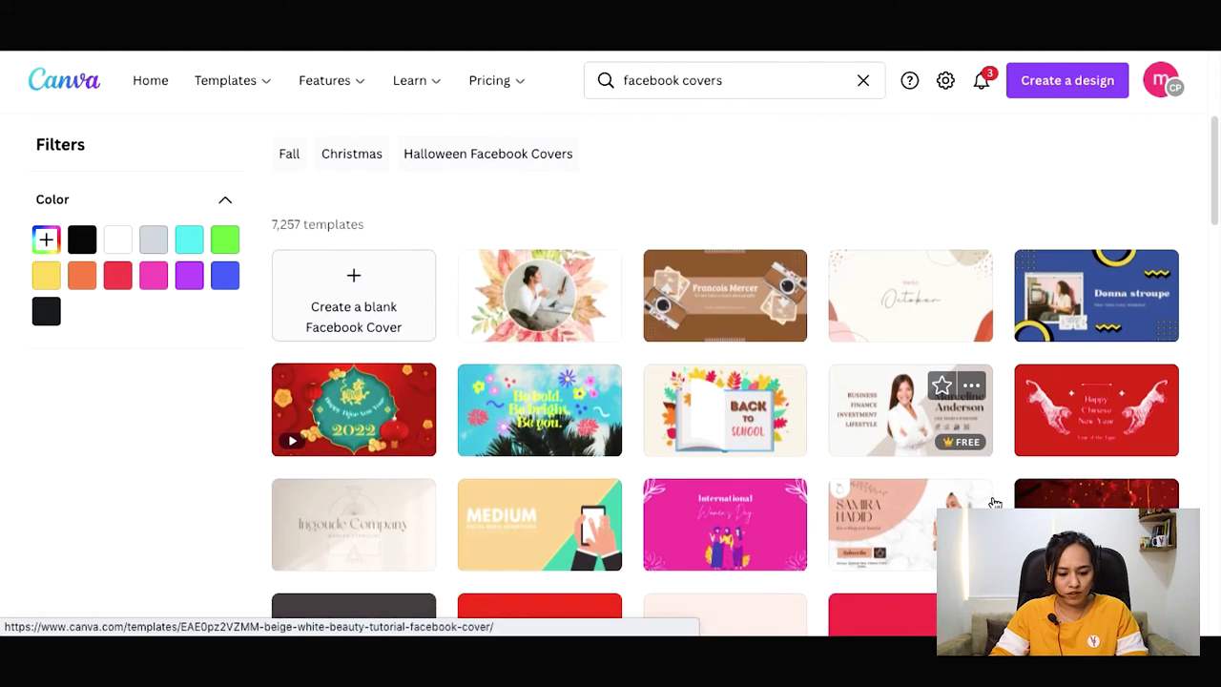
scroll(994, 503, up, 2)
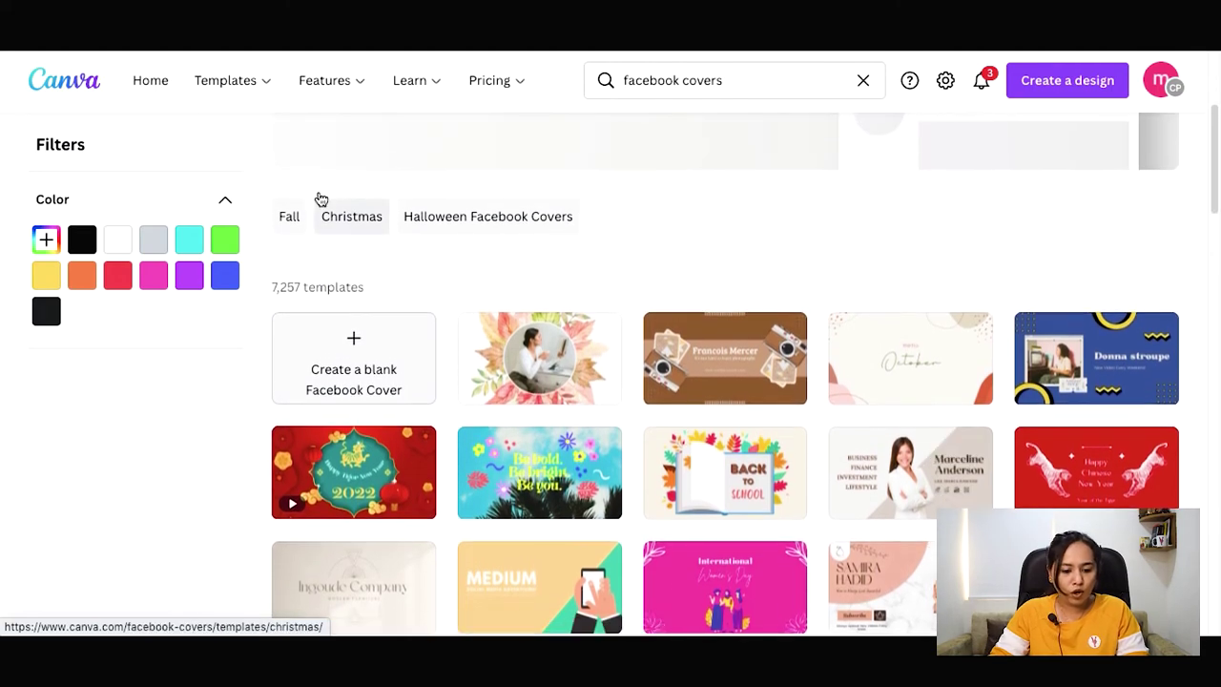
- Open the LinkedIn Banners templates and customize the teal Borcelle fashion beauty banner
mouse_move(232, 88)
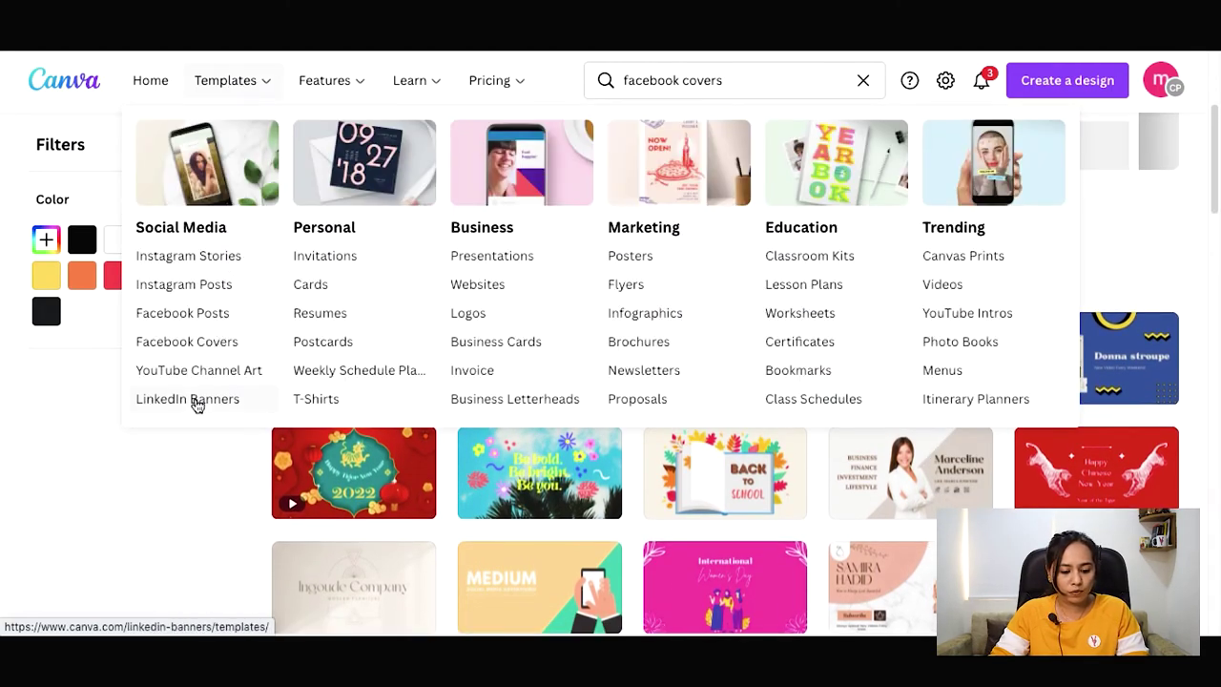
click(198, 404)
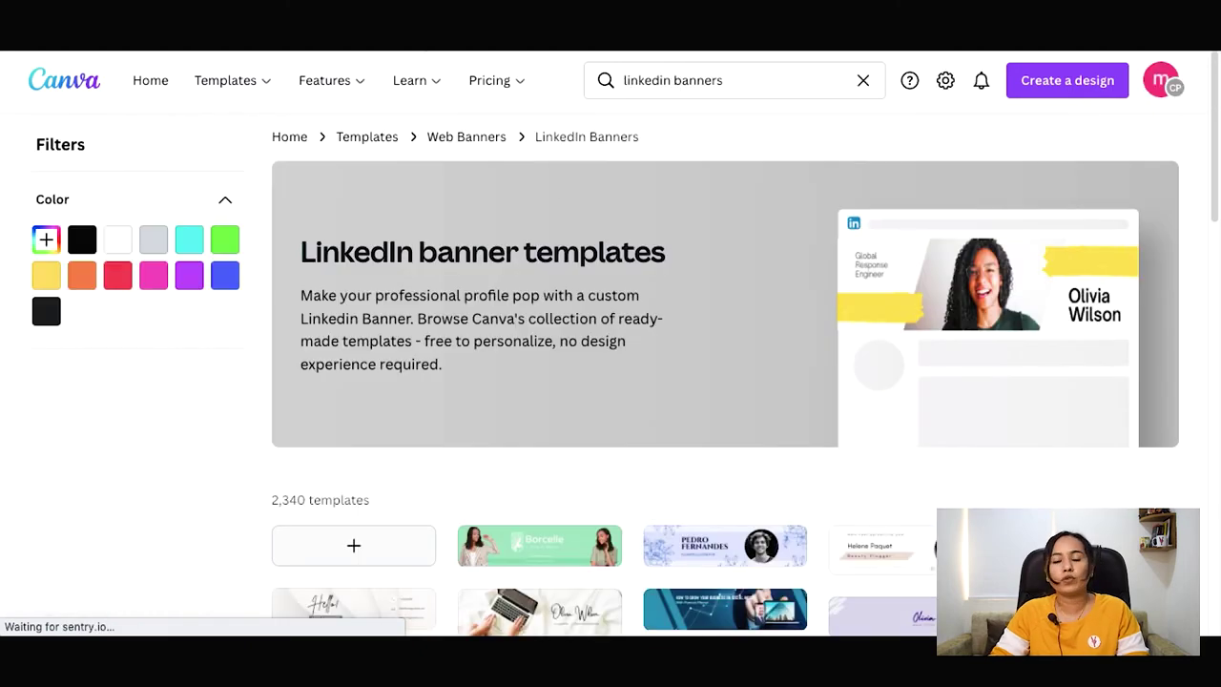
scroll(422, 384, down, 1)
scroll(423, 384, down, 1)
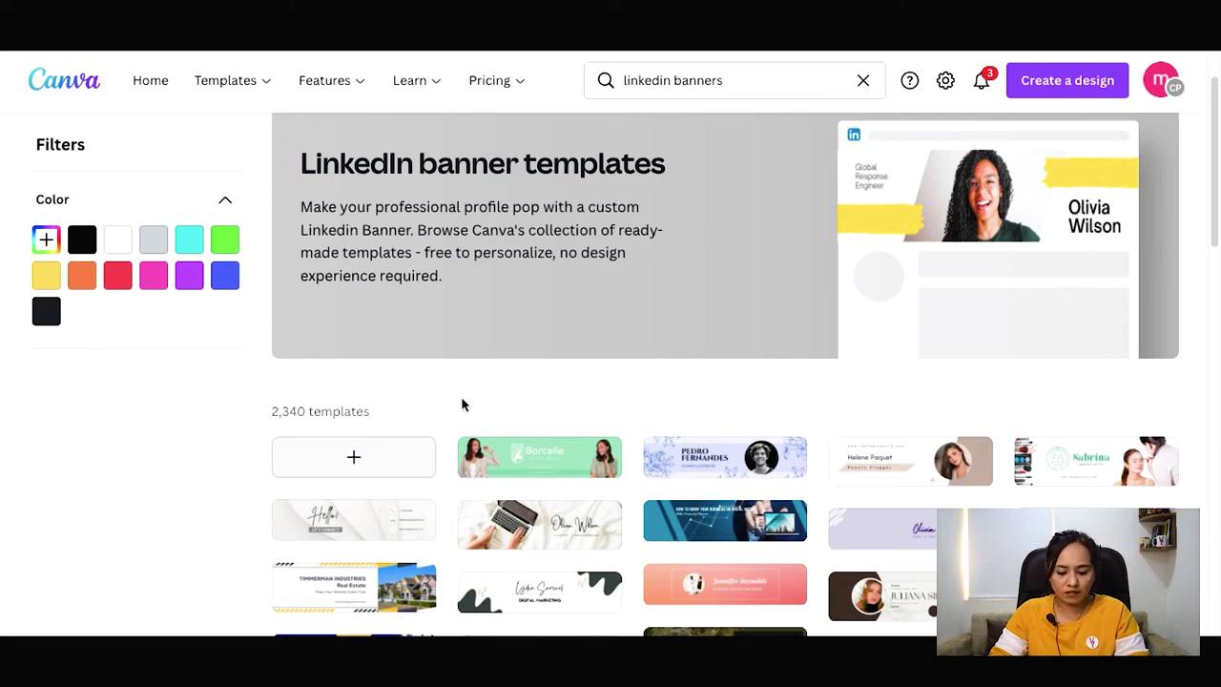
click(520, 469)
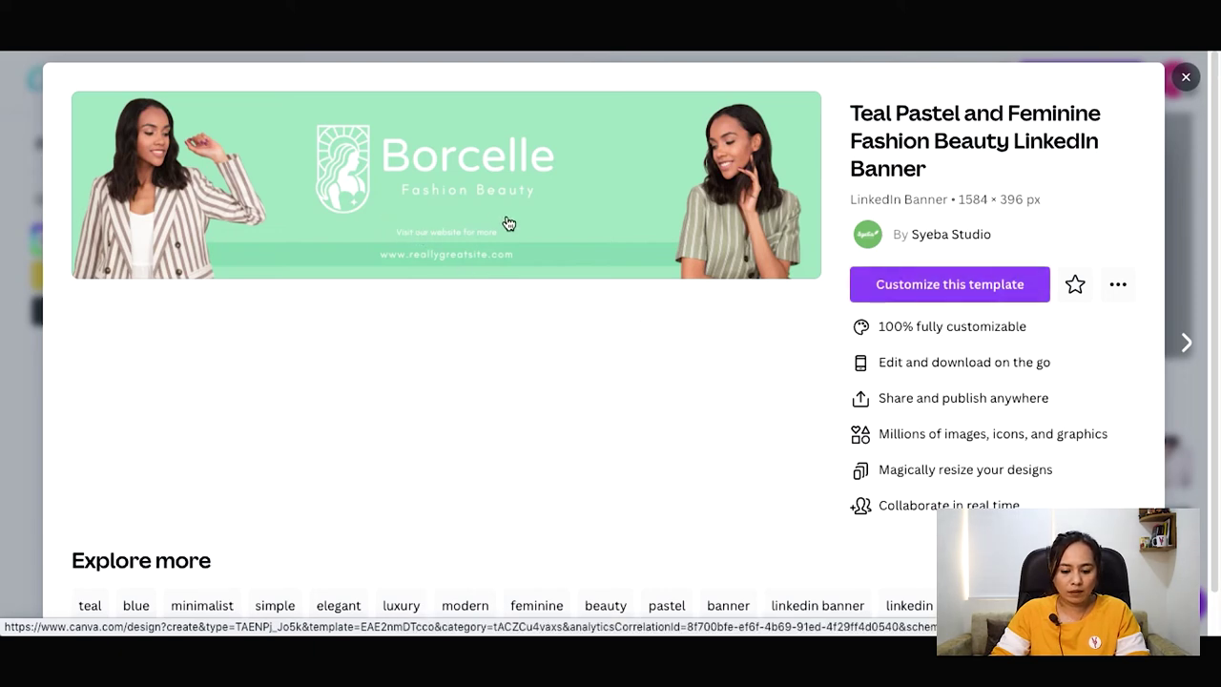
click(948, 286)
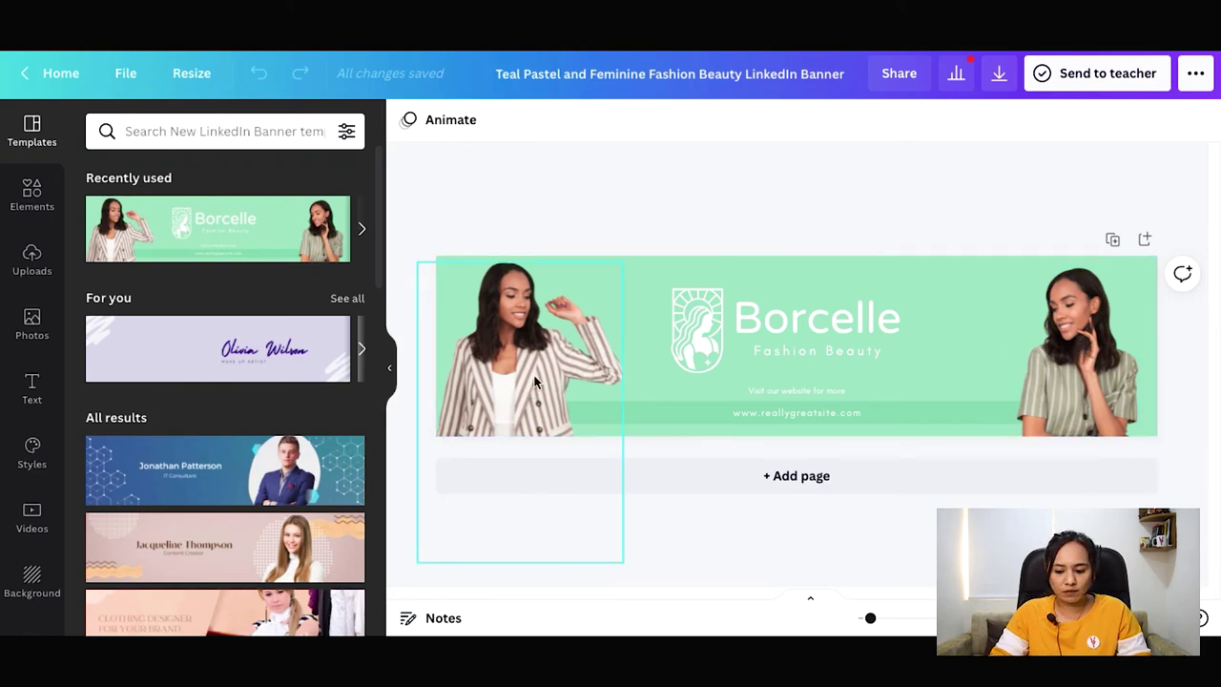
- Rename the Borcelle heading to 'Vides yatra'
double_click(799, 315)
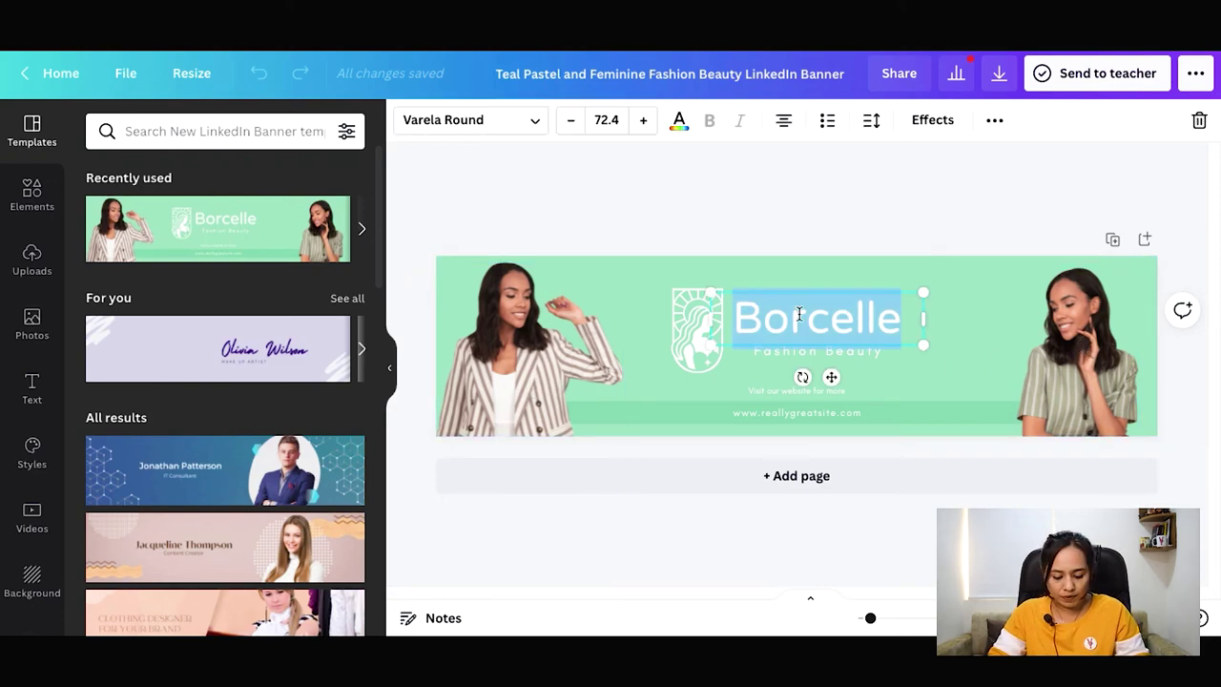
text(Vides ya)
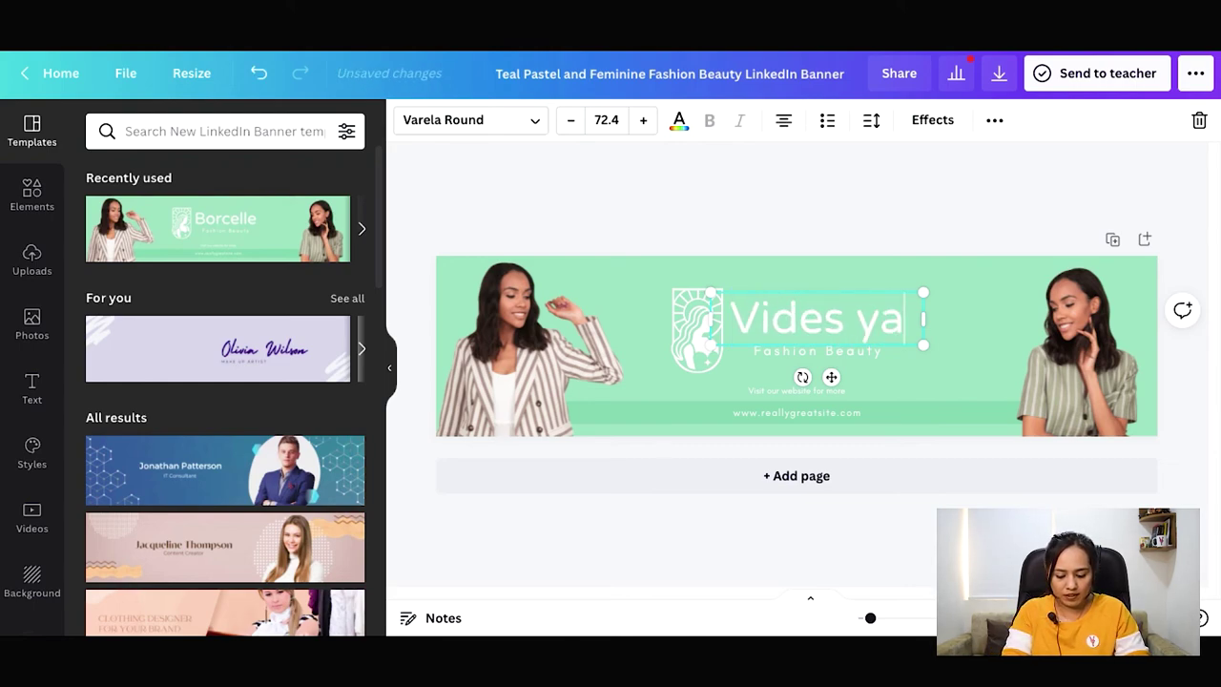
text(tr)
key(BackSpace)
key(BackSpace)
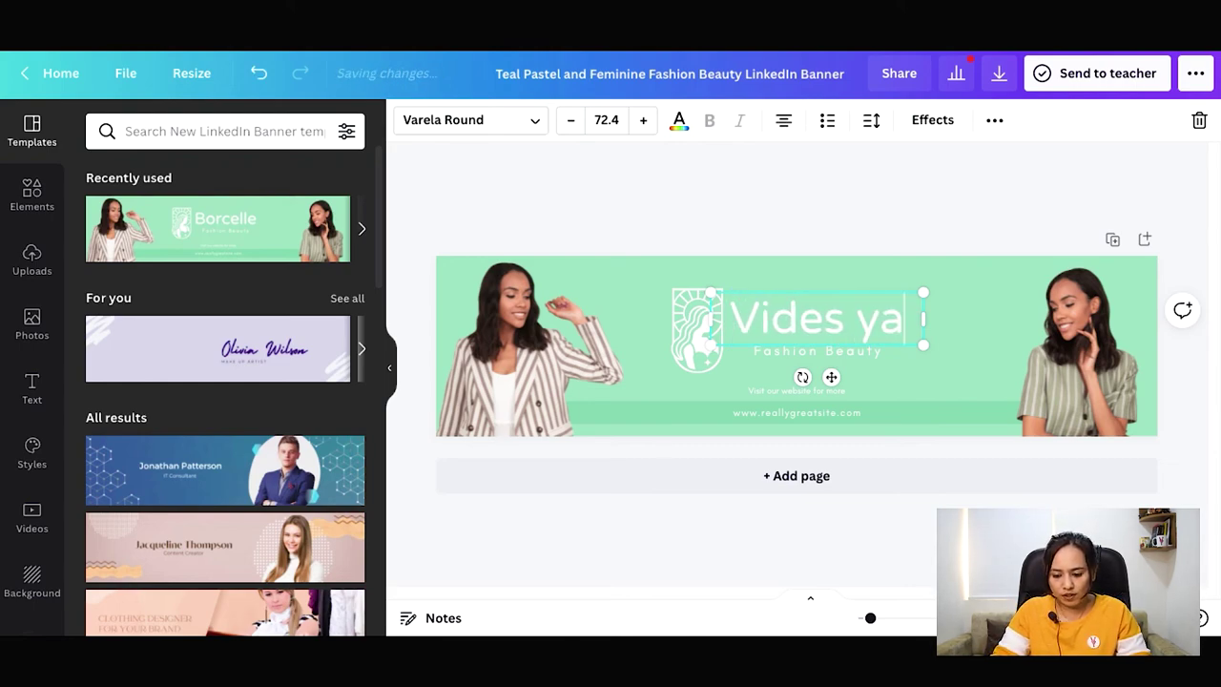
text(tra)
- Delete the right-hand woman photo and move the left photo to the banner's right side
click(1102, 351)
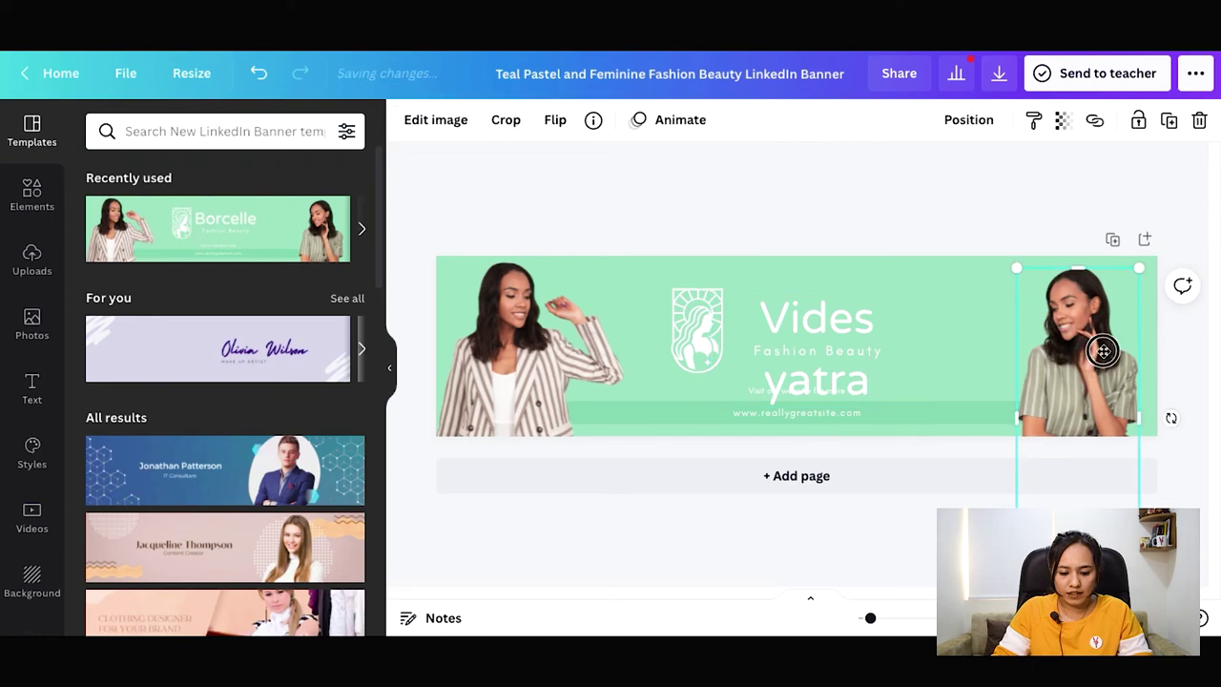
key(Delete)
drag(610, 337, 1076, 345)
- Look over the banner's download file types, then close the download options
click(999, 74)
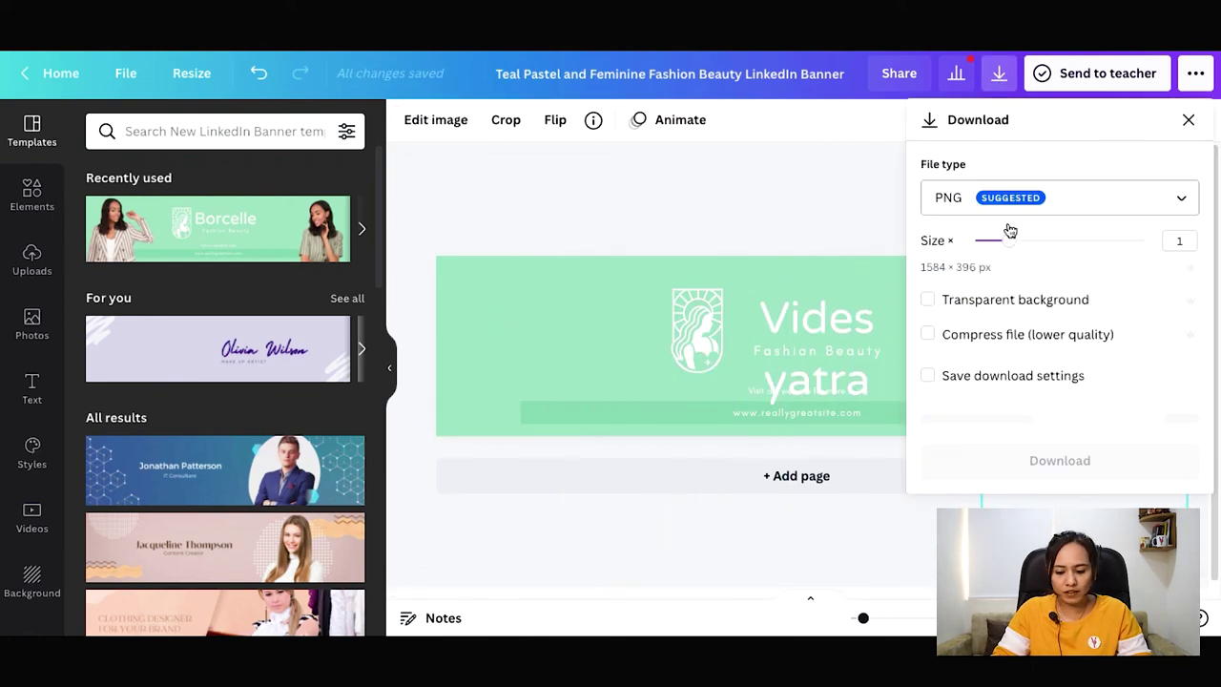
click(953, 203)
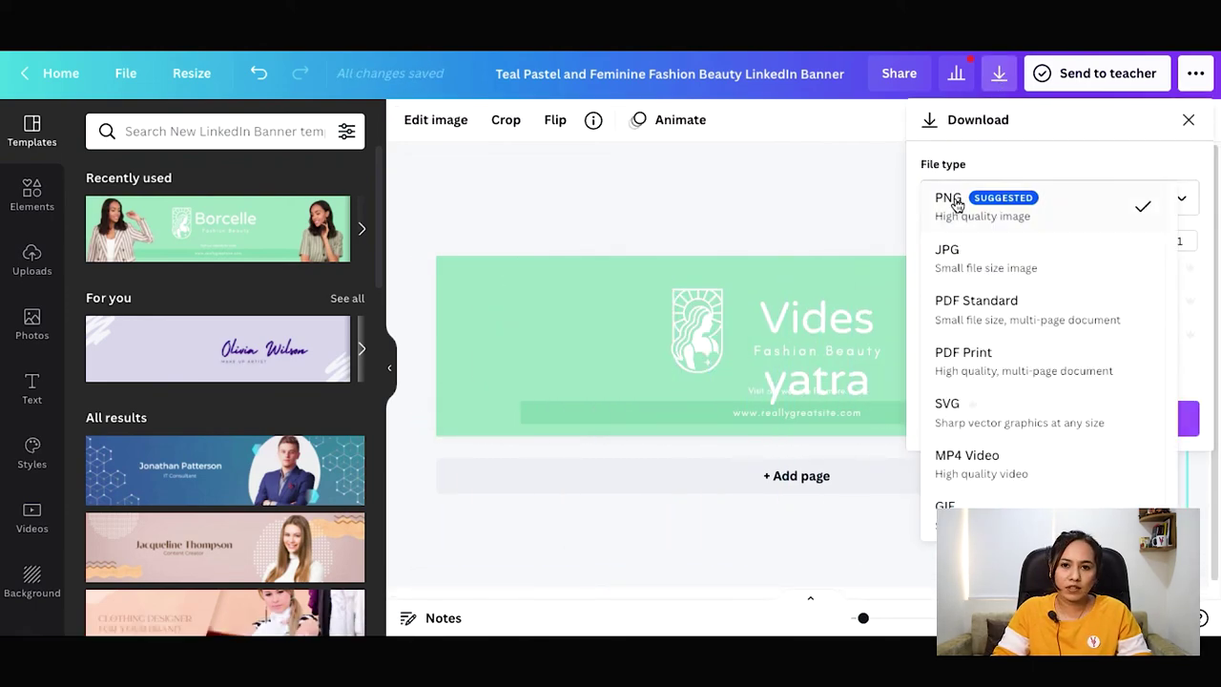
click(815, 197)
click(793, 187)
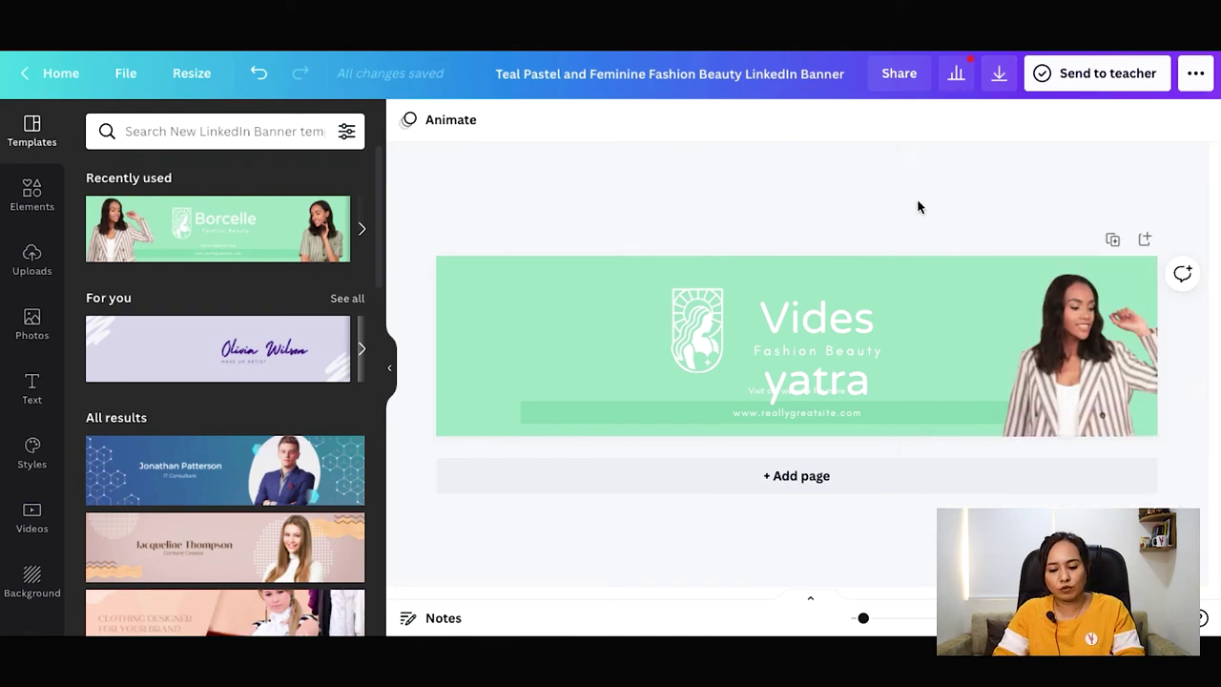